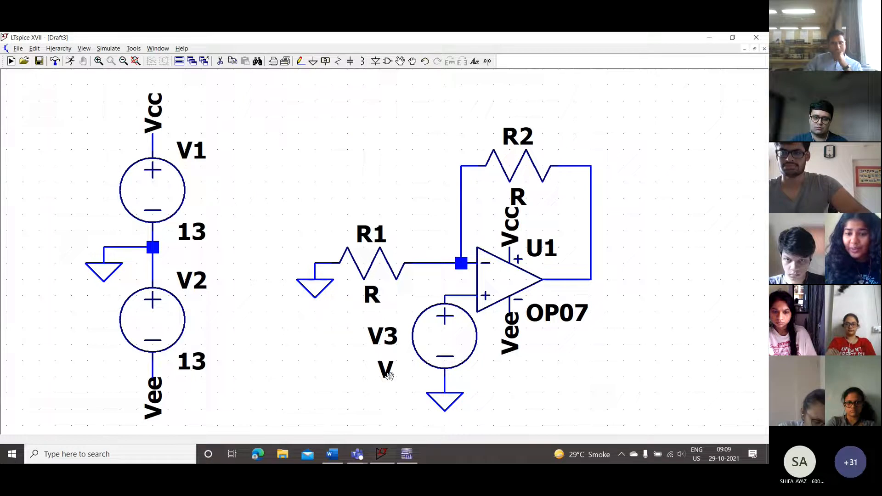
Reposition the labels around the op-amp: U1 inside its triangle, OP07 under the output wire, and R2's value clear of Vcc.
click(542, 249)
click(490, 279)
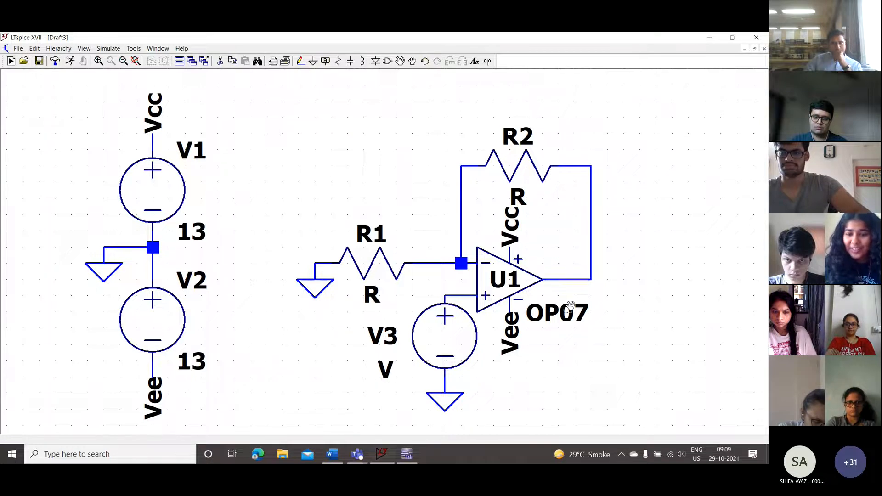
click(569, 308)
click(536, 299)
drag(519, 196, 556, 187)
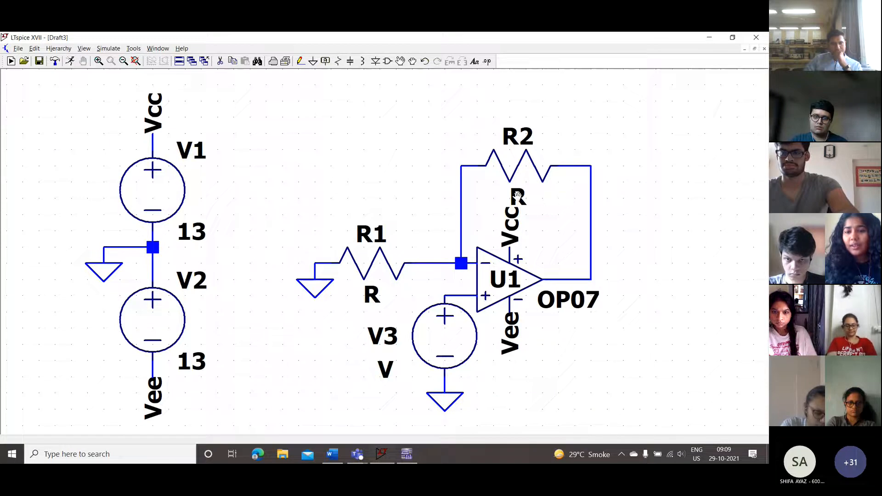
click(557, 177)
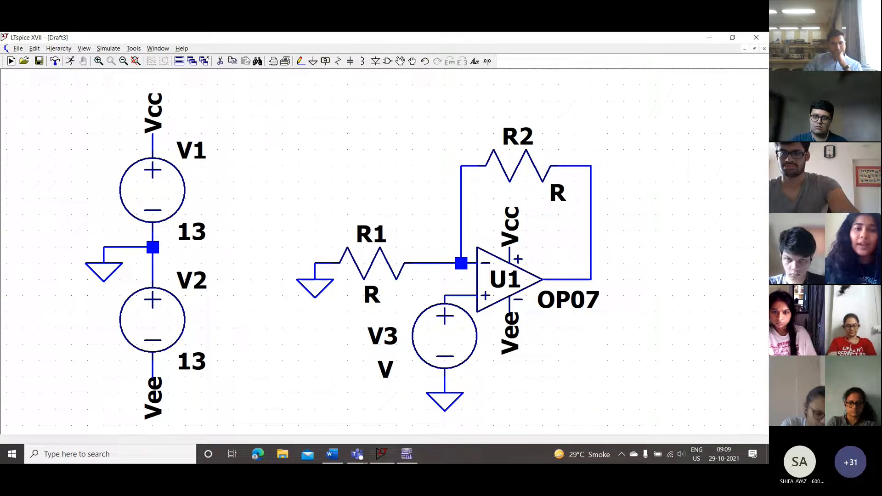
Add a net label named Vout at the corner where the op-amp output meets the feedback wire.
click(325, 61)
text(Vout)
key(Return)
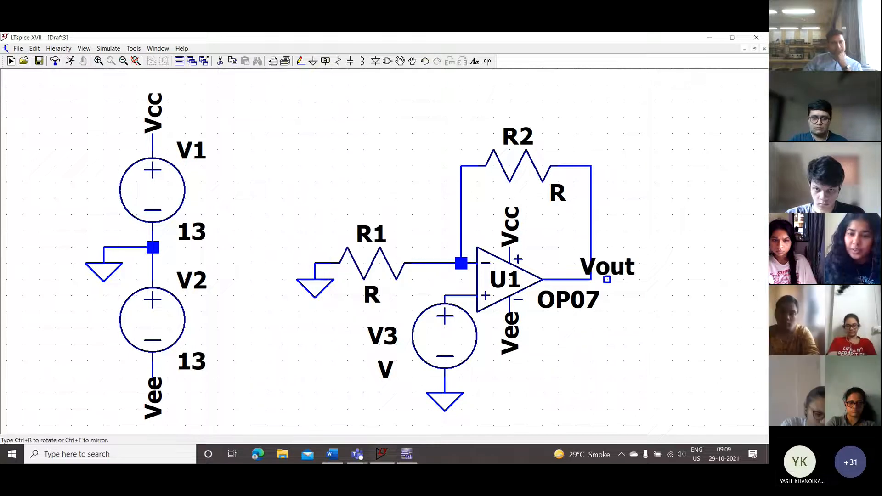
click(590, 279)
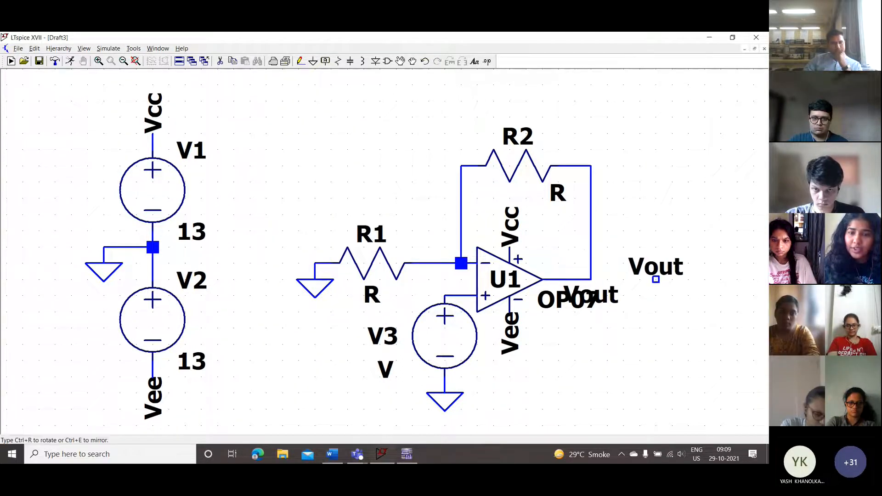
key(Escape)
Move the OP07 label down below the Vout label so the two texts no longer overlap.
click(400, 61)
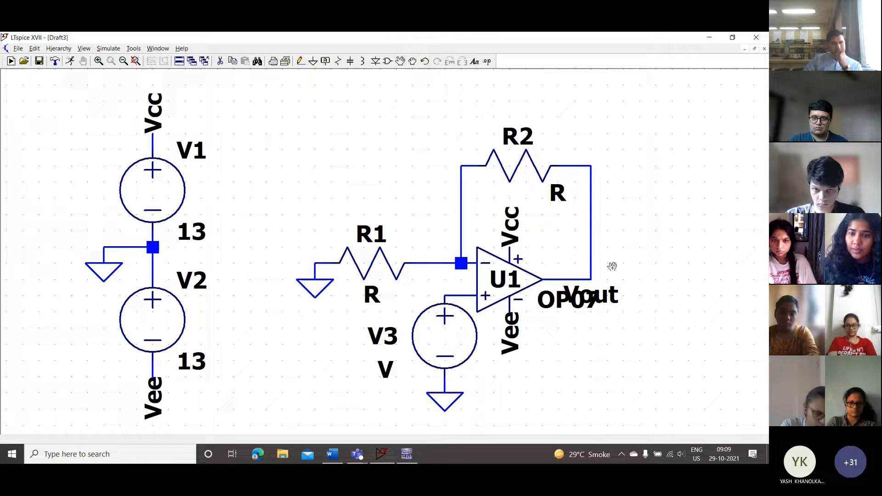
click(613, 291)
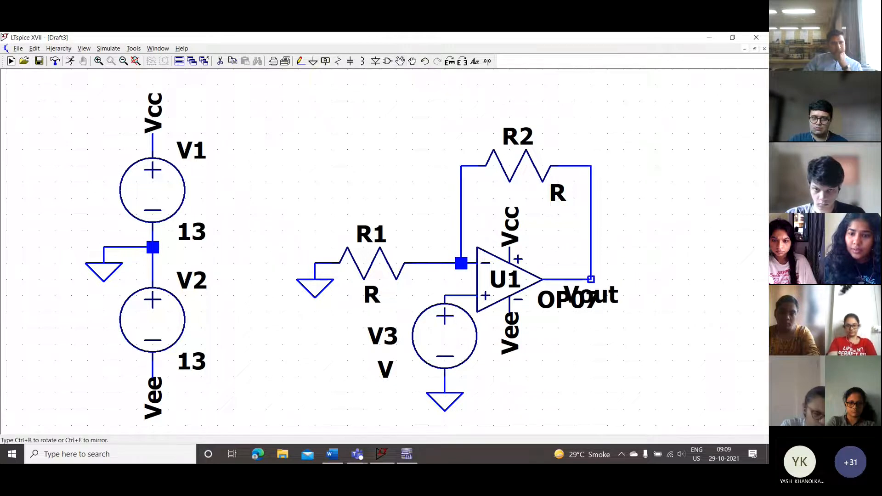
click(602, 289)
click(547, 302)
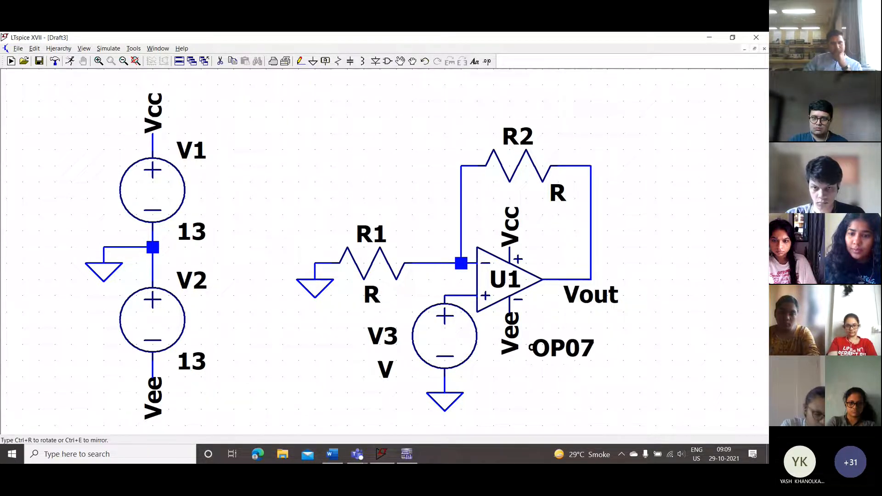
click(554, 347)
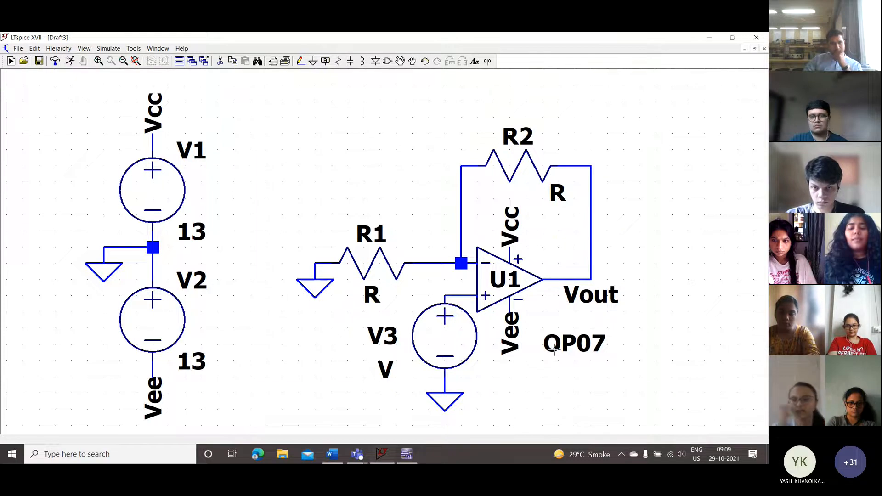
Switch to the V_to_I_converter document in Word and change the Vout formula under the problem to IL/RL.
key(alt+Tab)
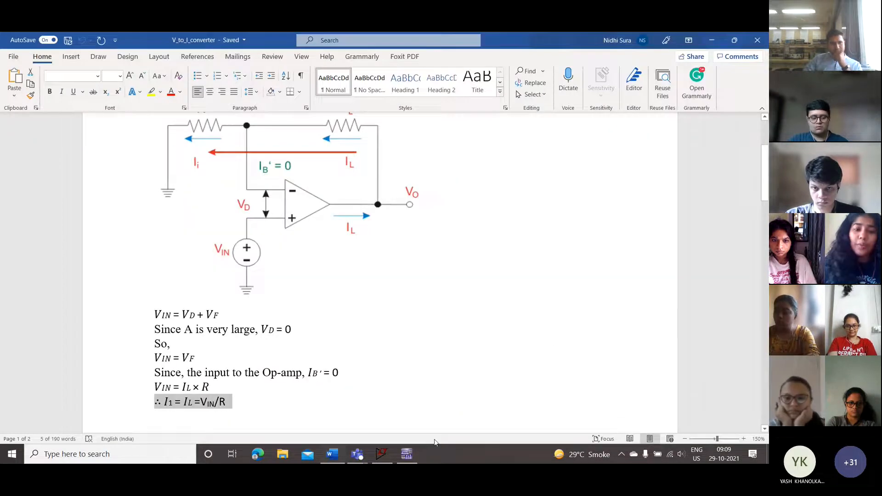
scroll(384, 349, down, 5)
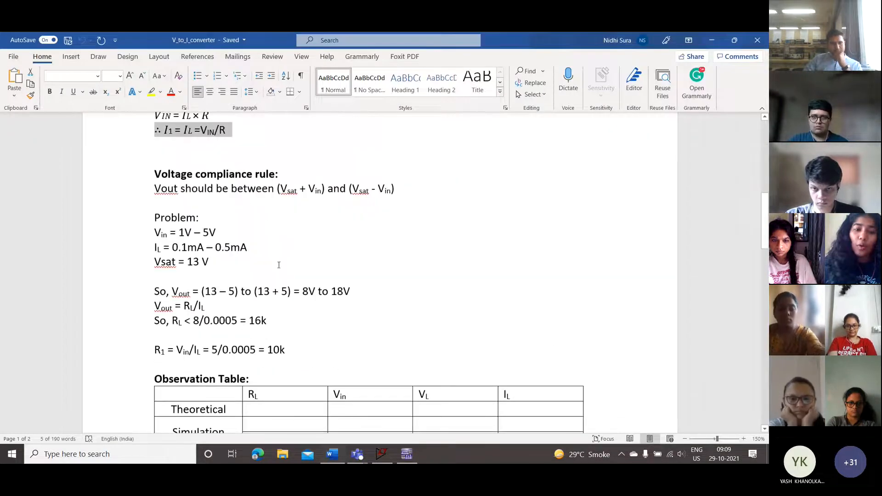
click(278, 247)
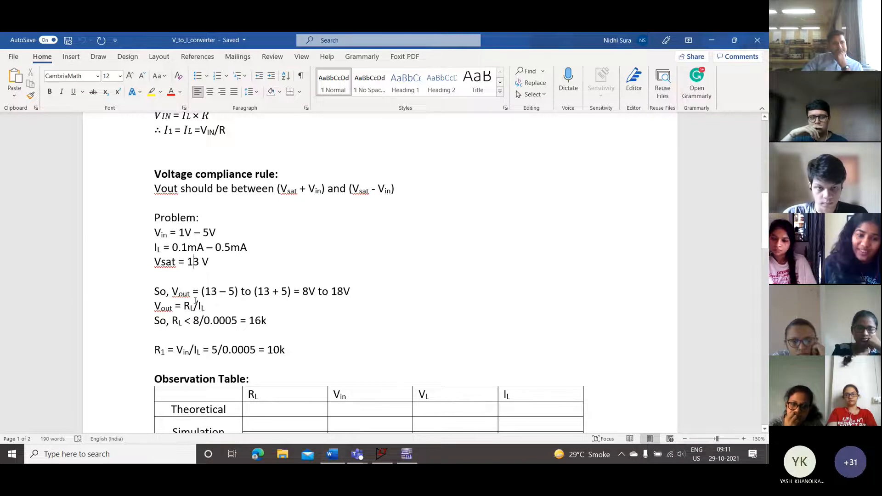
click(189, 305)
key(BackSpace)
text(I)
key(Right)
key(Right)
key(Right)
key(BackSpace)
text(R)
click(257, 311)
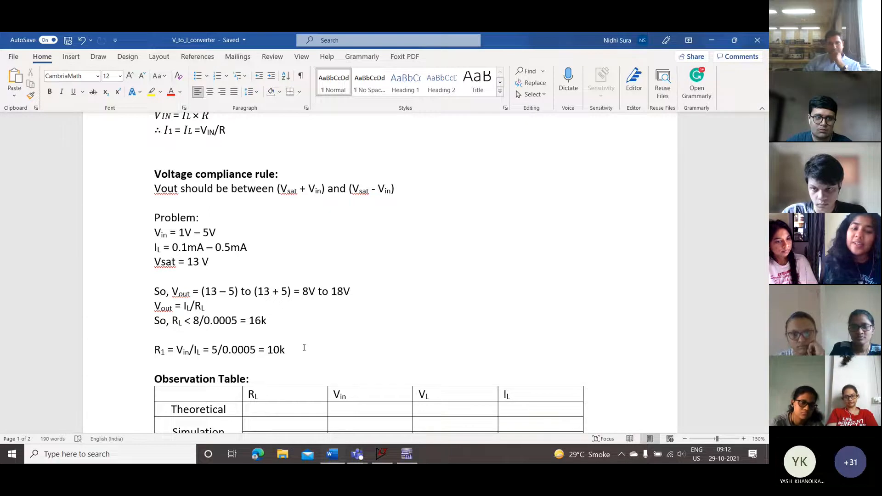
Switch back to the LTspice schematic and set the resistance of R1 to 10k.
key(super+Tab)
click(346, 126)
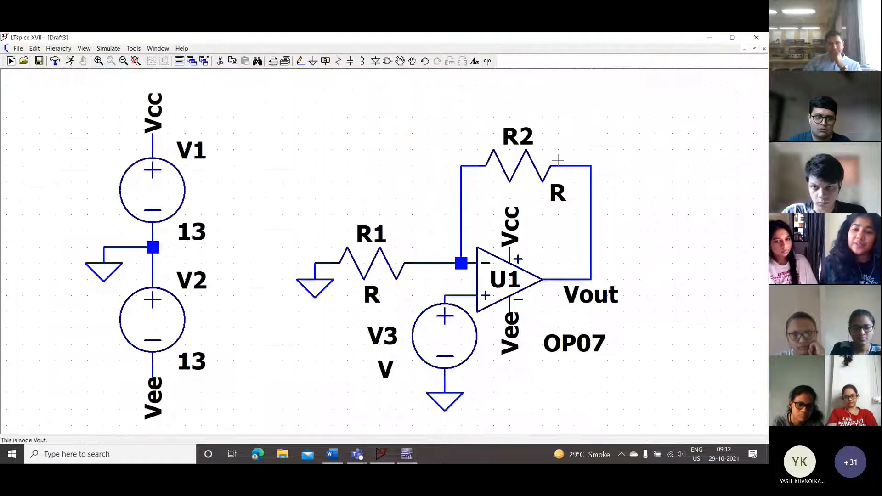
right_click(379, 256)
text(10k)
key(Return)
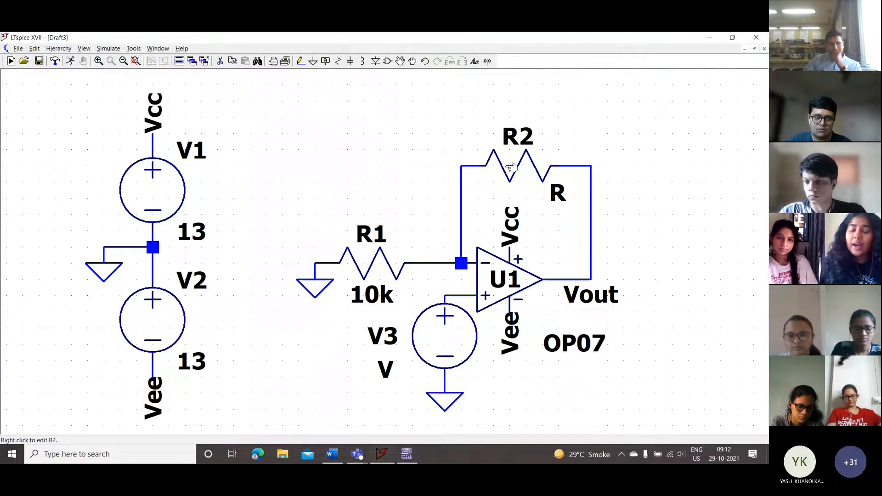
Rename the feedback resistor R2 to RL.
right_click(513, 142)
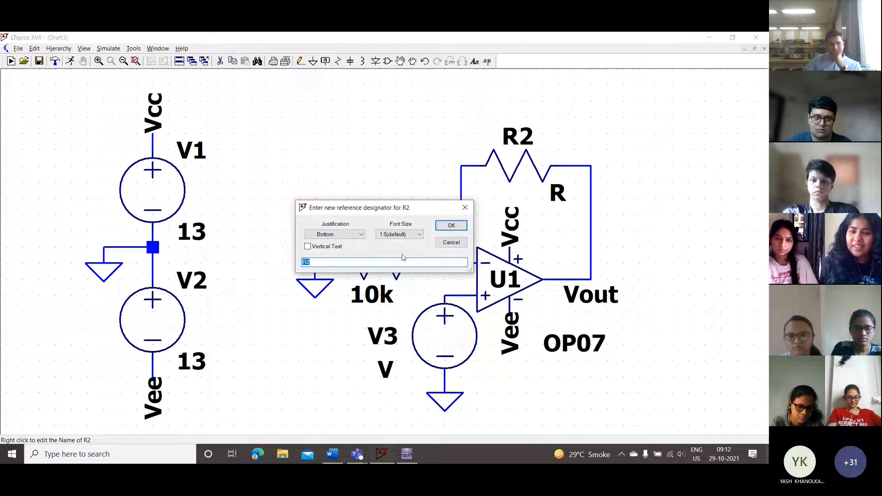
text(R)
key(Return)
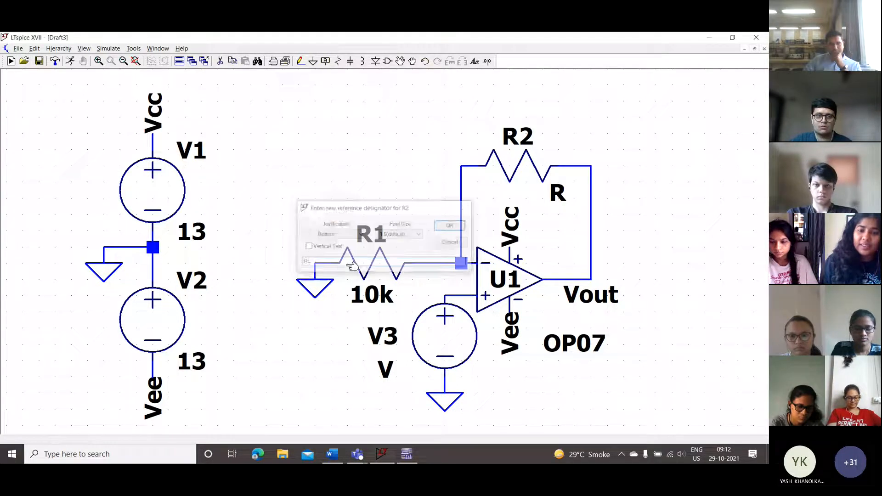
Set the resistance of RL to 9.1k and the DC value of source V3 to 5 V.
right_click(519, 169)
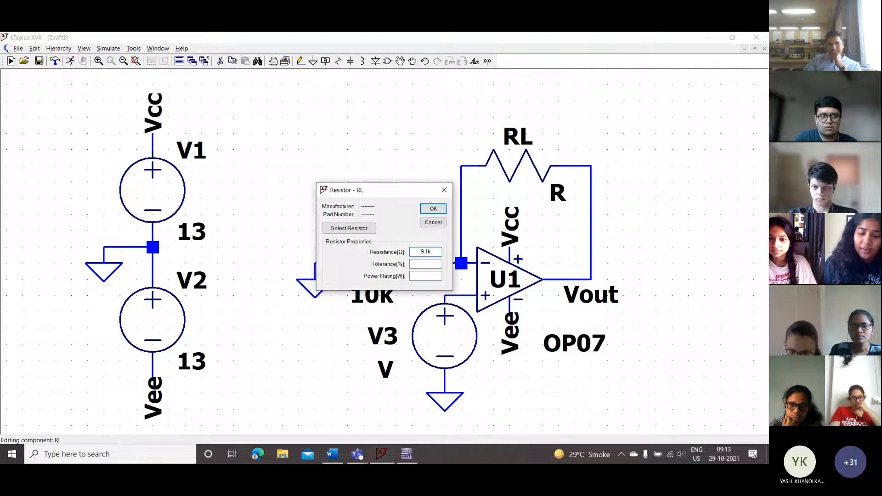
key(Return)
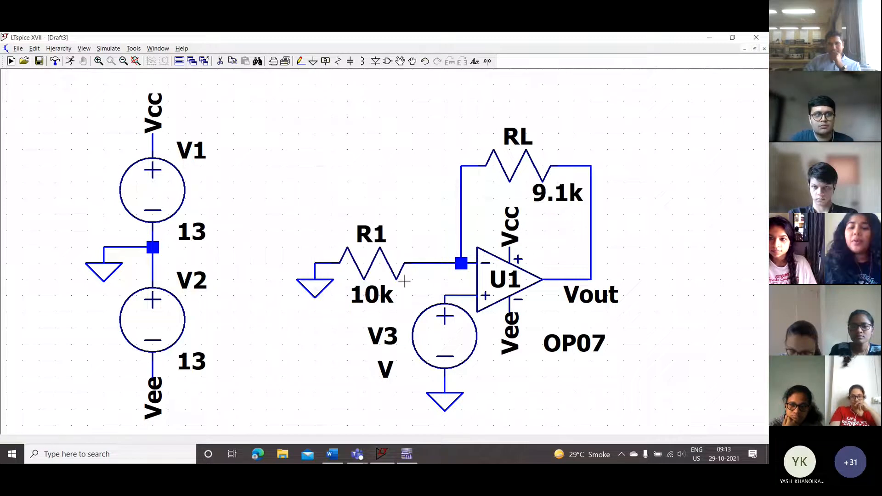
right_click(438, 353)
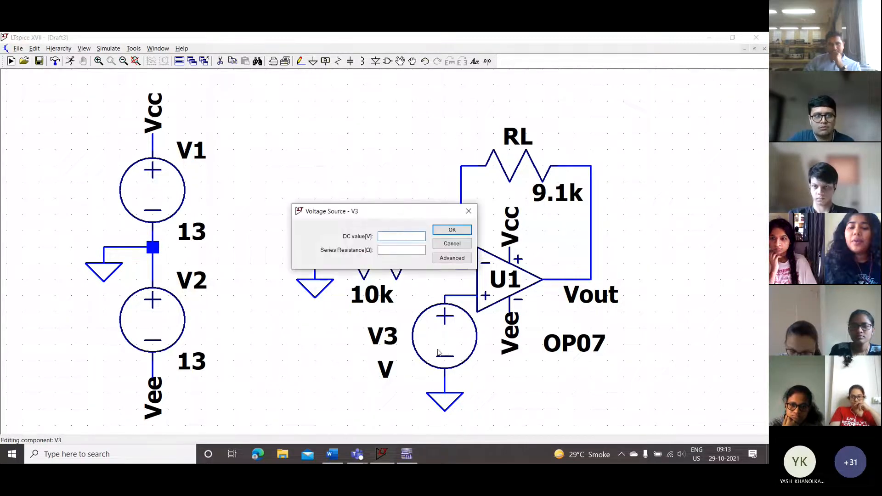
key(Return)
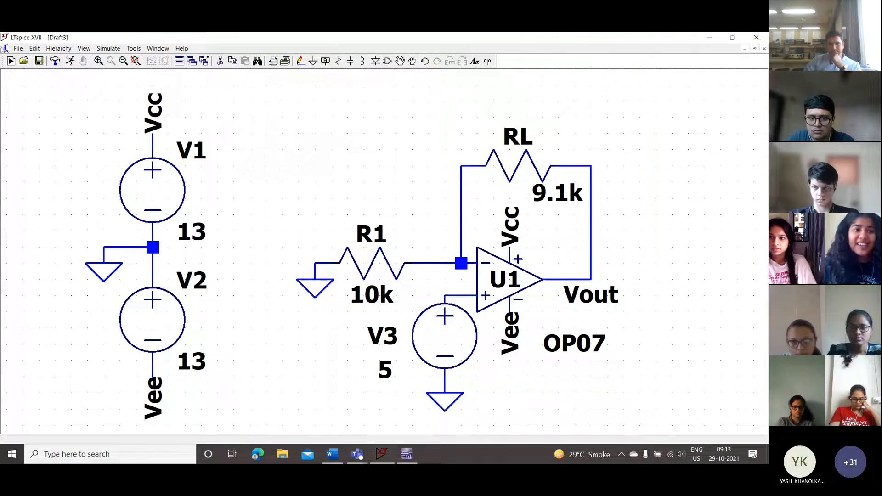
Run a DC operating point simulation of the circuit, view the listed voltages and currents, and close the results.
click(105, 50)
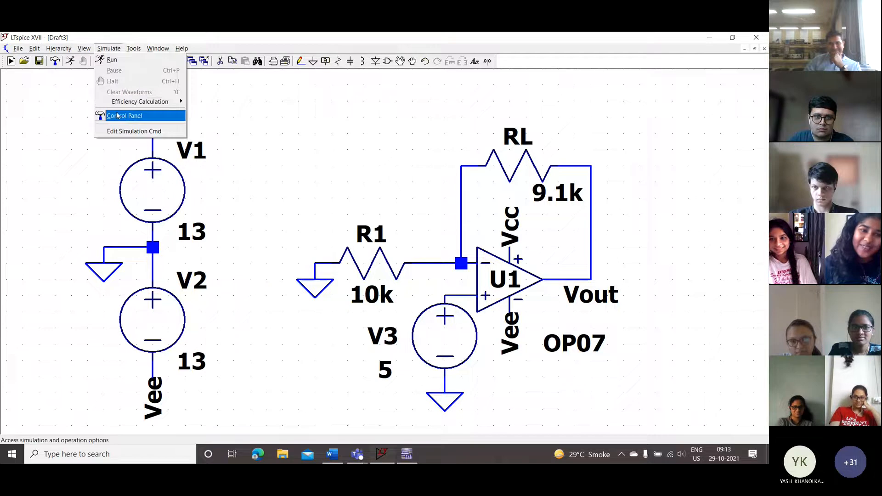
click(114, 60)
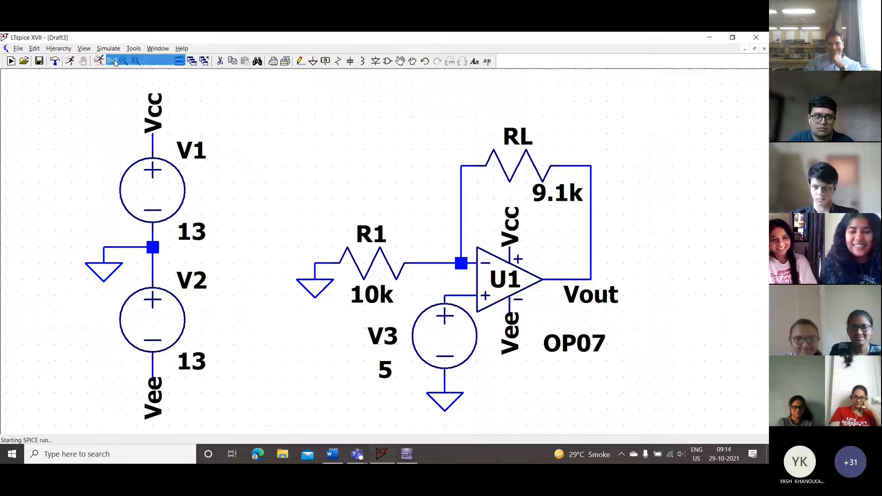
click(427, 173)
click(435, 320)
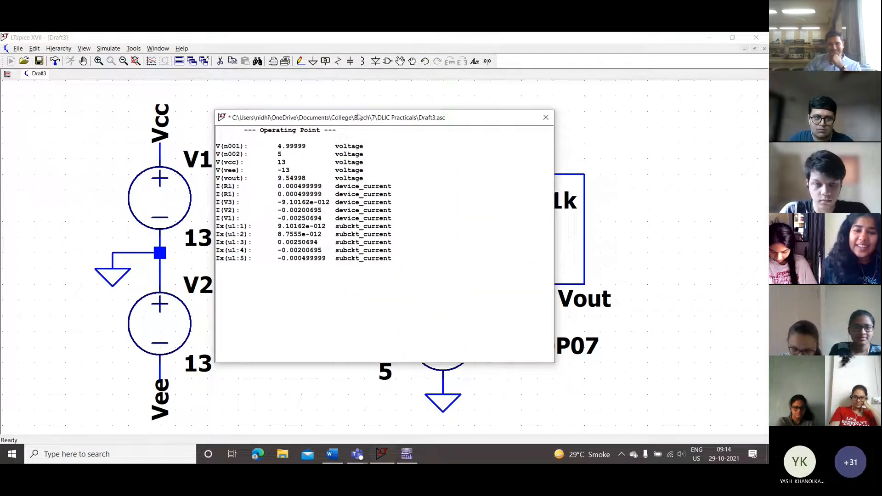
drag(358, 116, 257, 137)
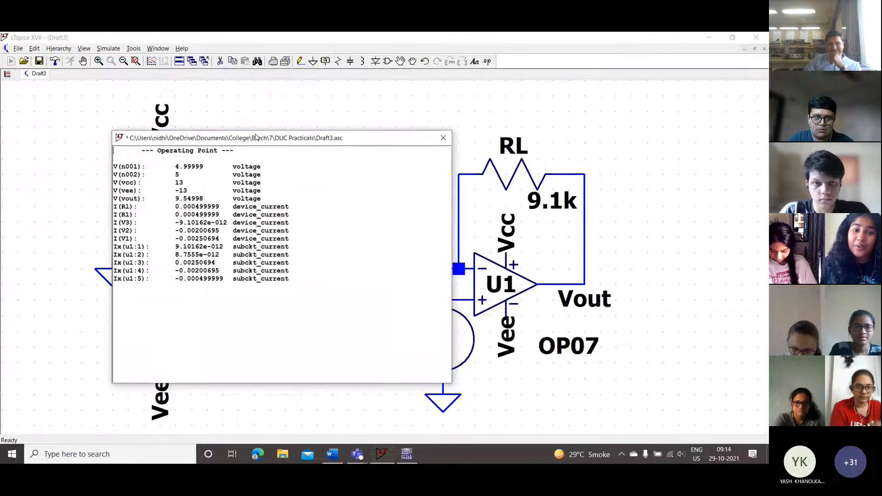
click(443, 138)
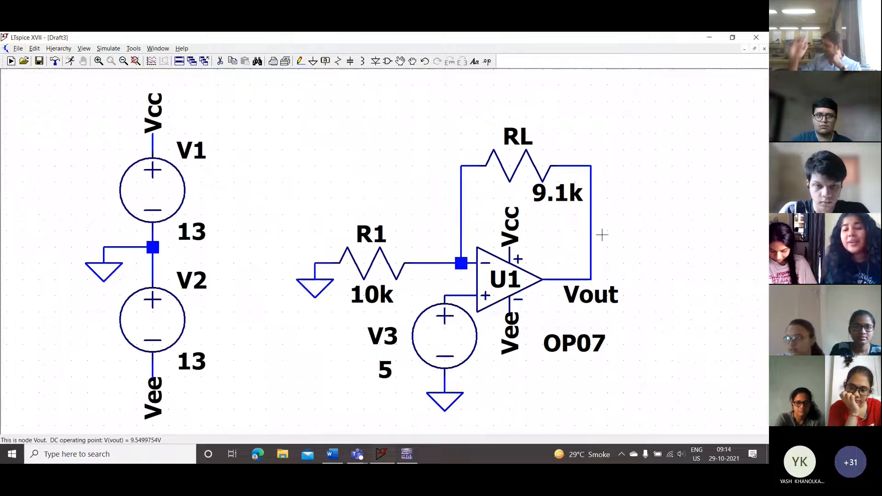
Place an operating-point voltage readout on the output node and set its displayed expression to V(vout).
click(590, 278)
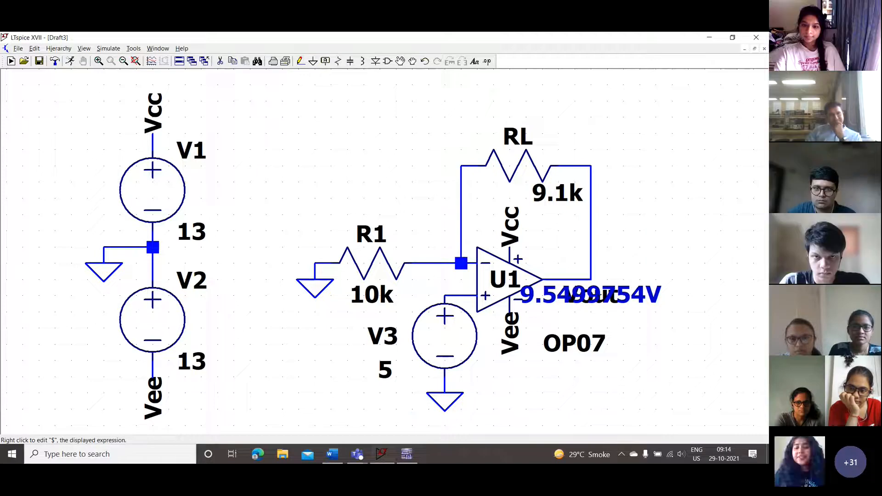
right_click(592, 294)
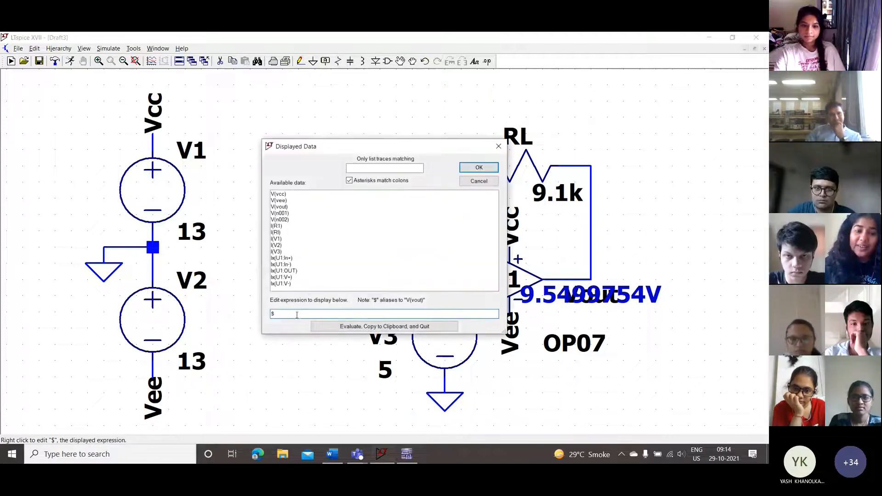
double_click(277, 206)
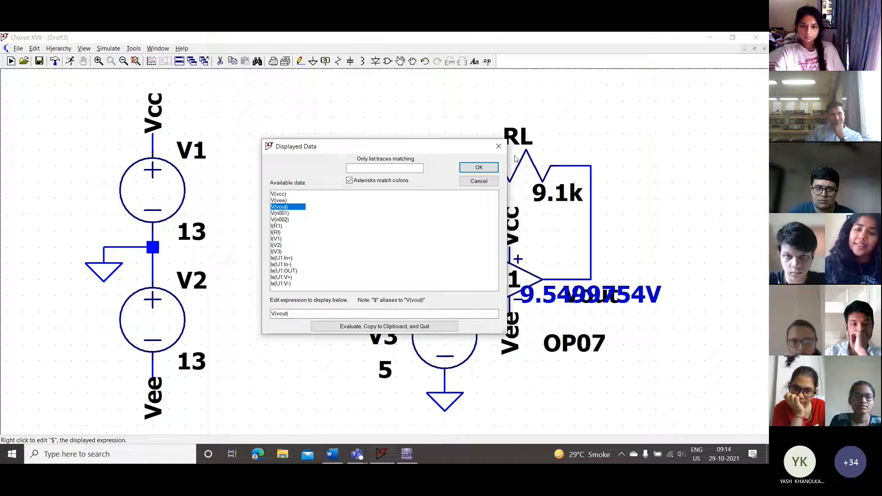
click(479, 167)
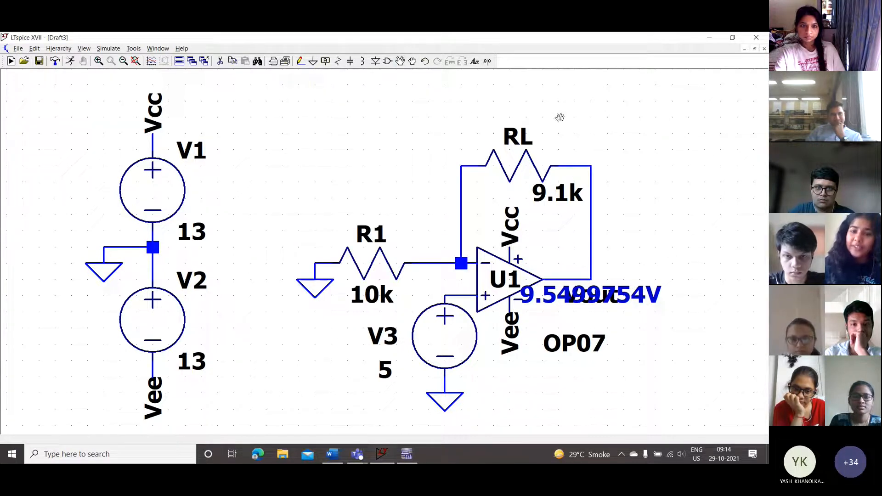
Move the output voltage readout clear of the Vout label, to the right of the feedback loop.
click(653, 298)
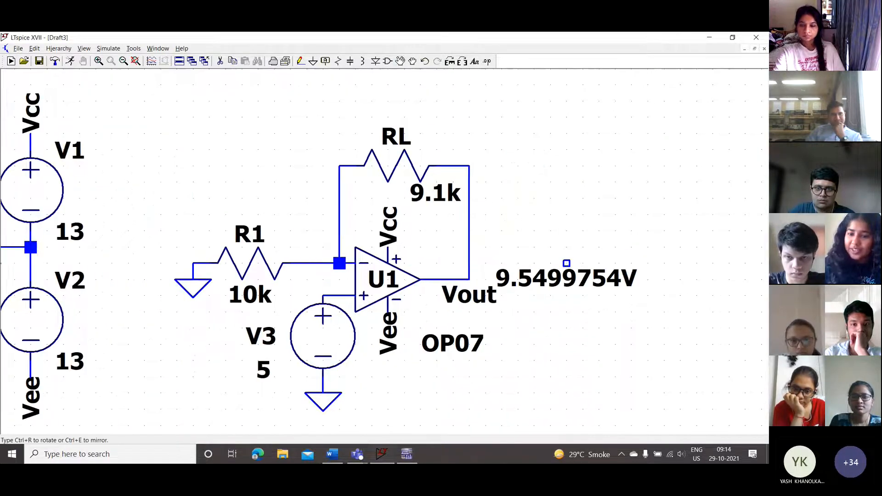
click(620, 271)
drag(214, 180, 280, 181)
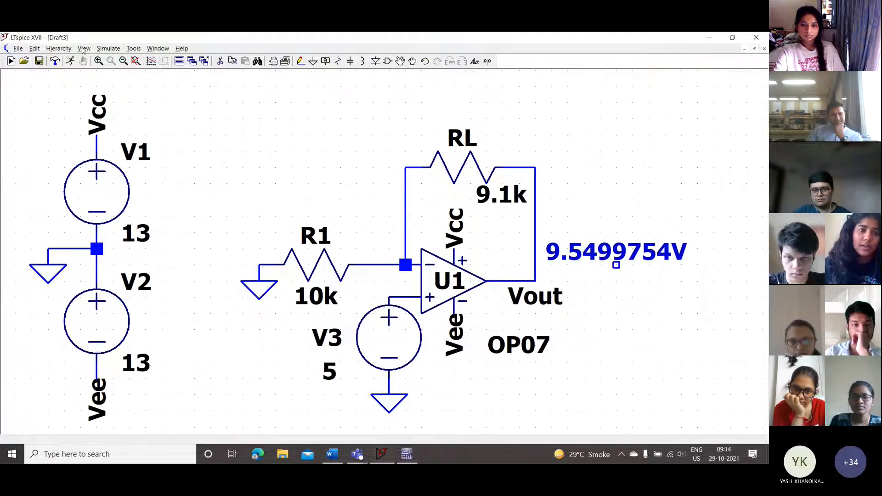
Turn off the marking of unconnected pins and rerun the operating point simulation.
click(83, 49)
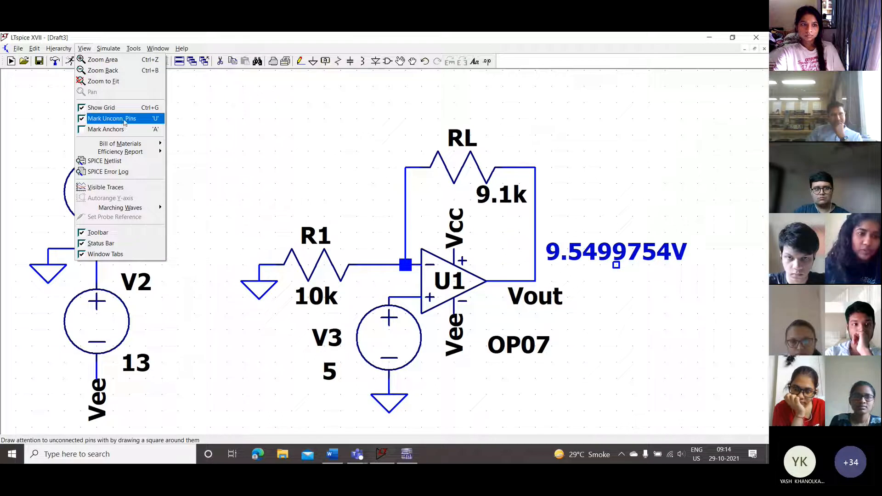
click(124, 121)
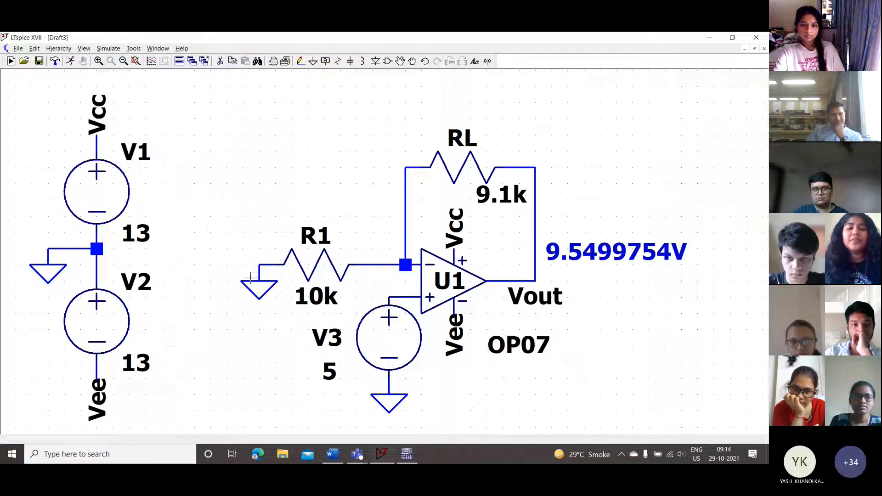
click(70, 61)
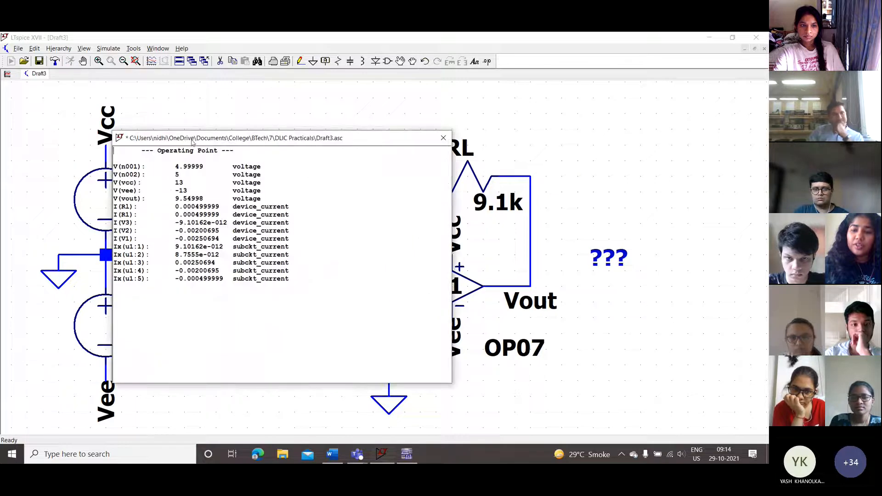
Move the operating point results aside and, in the V_to_I_converter Word document, fill the Theoretical row with RL 9.1k and Vin 5V.
drag(192, 138, 173, 146)
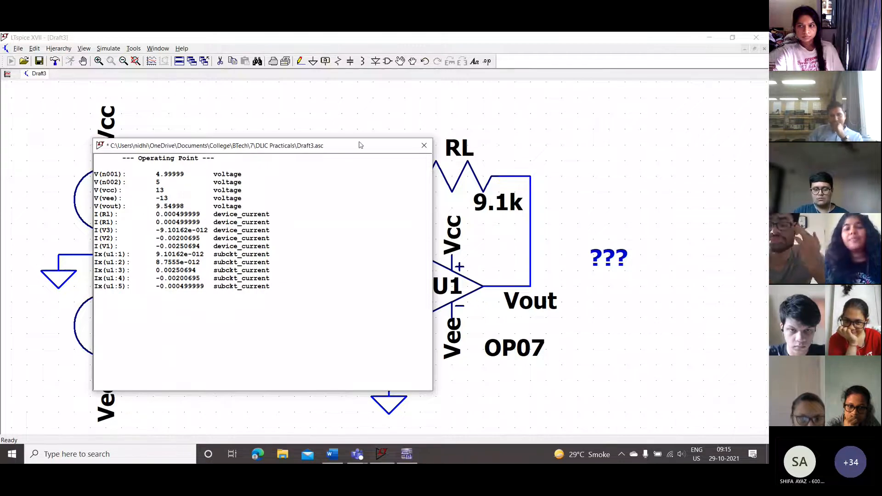
drag(360, 145, 674, 110)
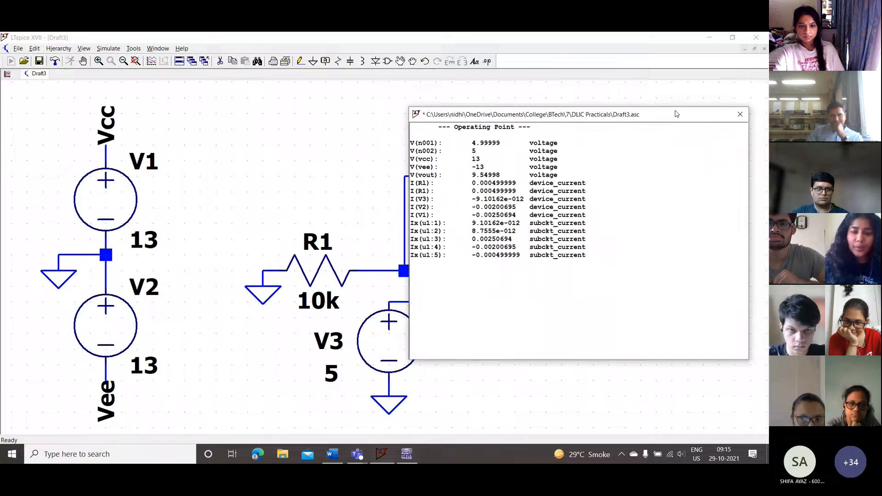
key(alt+Tab)
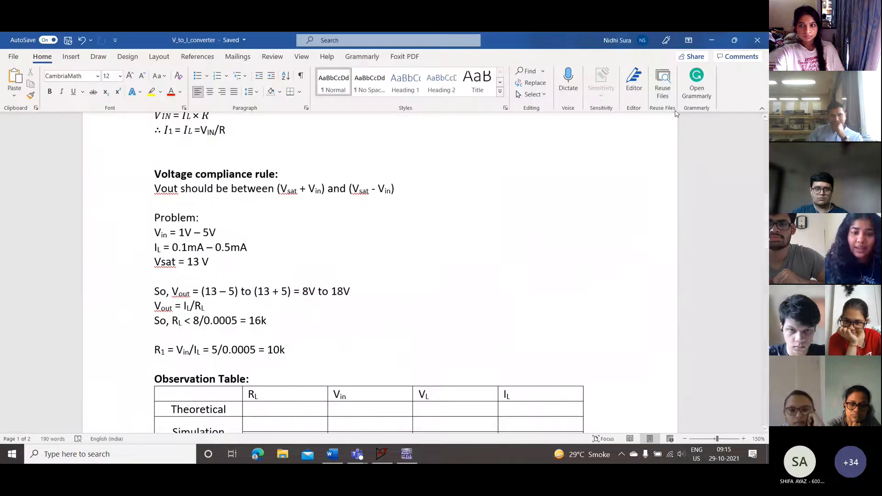
scroll(340, 351, down, 3)
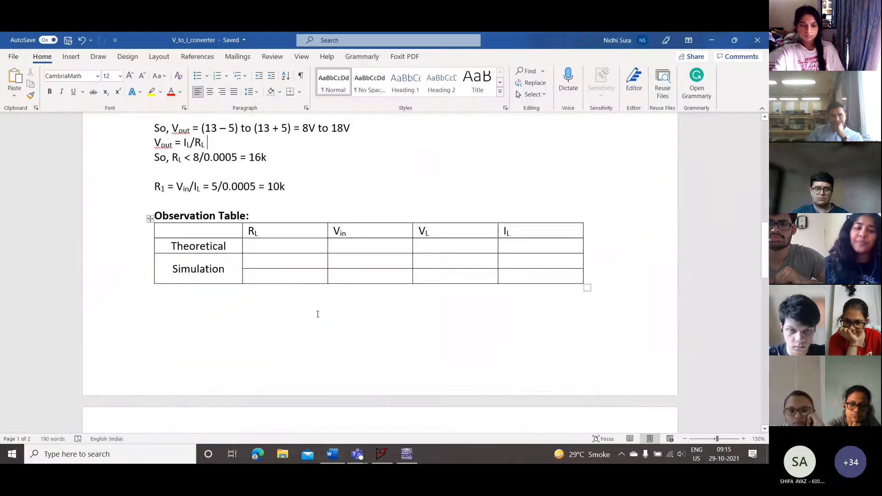
click(273, 243)
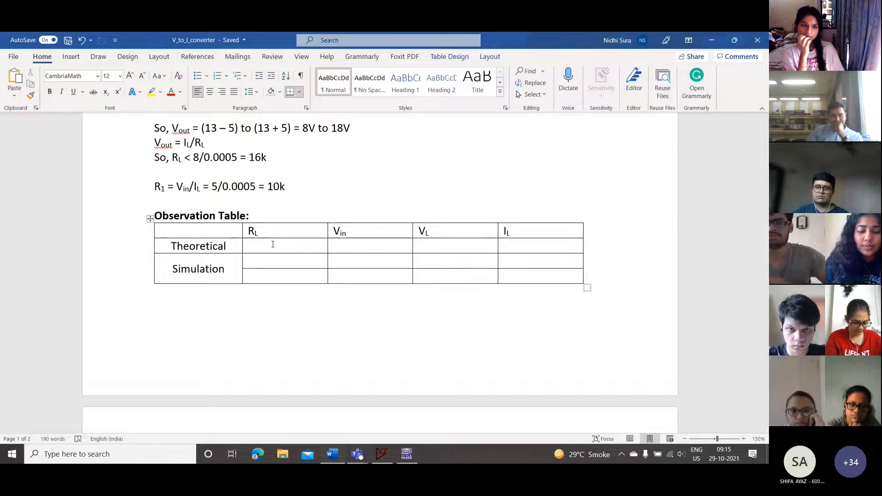
text(9.1k)
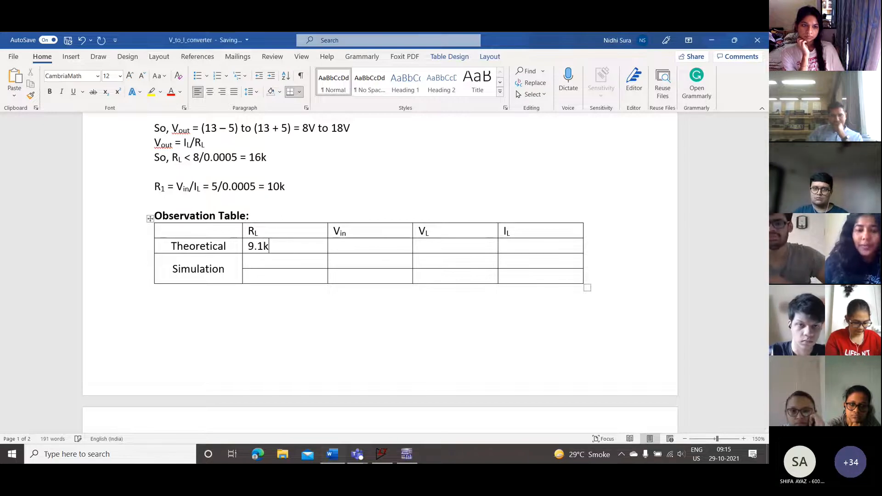
key(Tab)
text(5)
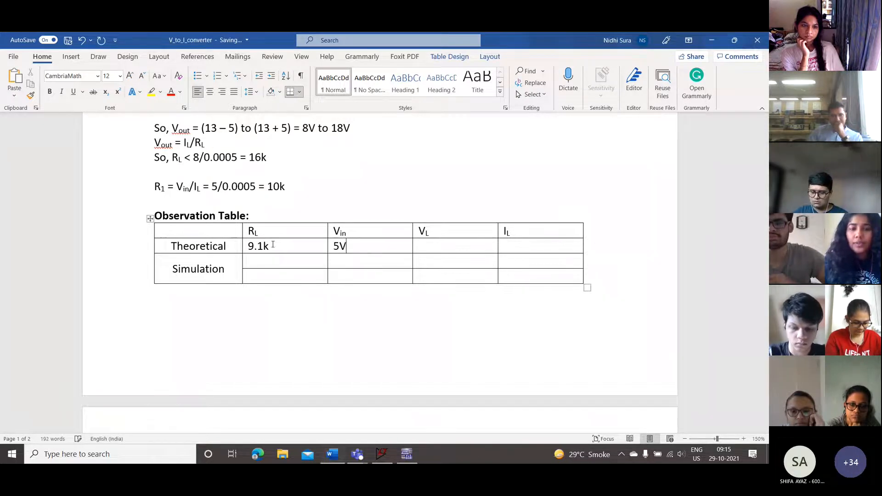
key(Tab)
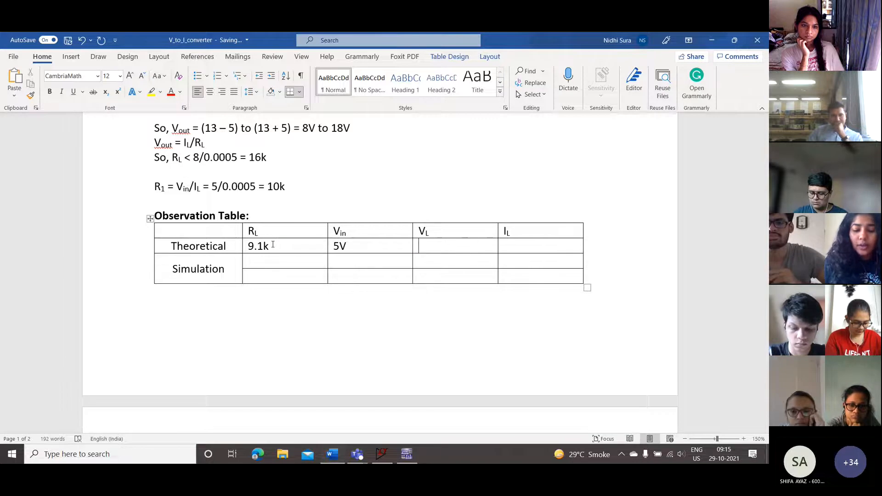
Copy the V(vout) value from the LTspice operating point results into the Theoretical row's VL cell in Word.
key(alt+Tab)
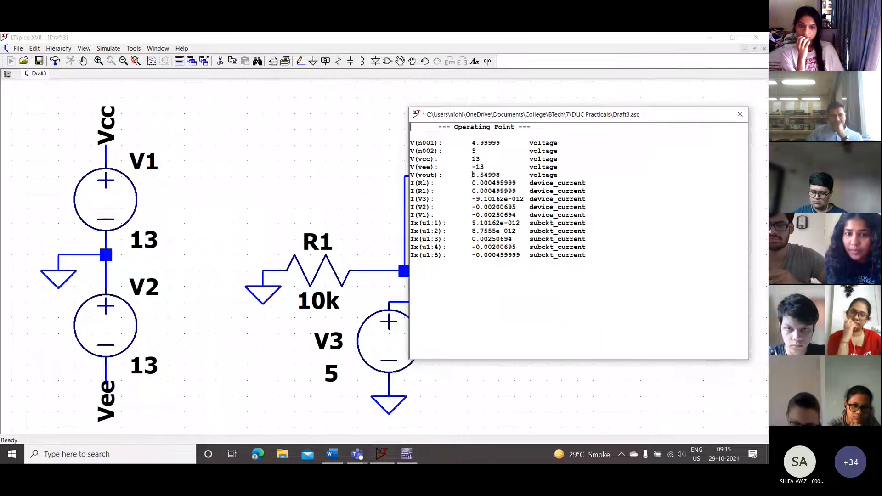
drag(472, 174, 493, 177)
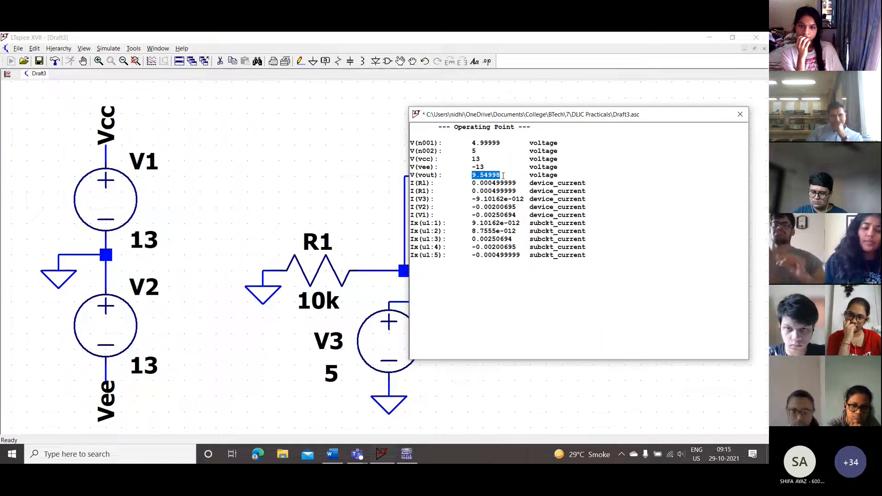
key(ctrl+c)
key(alt+Tab)
key(ctrl+v)
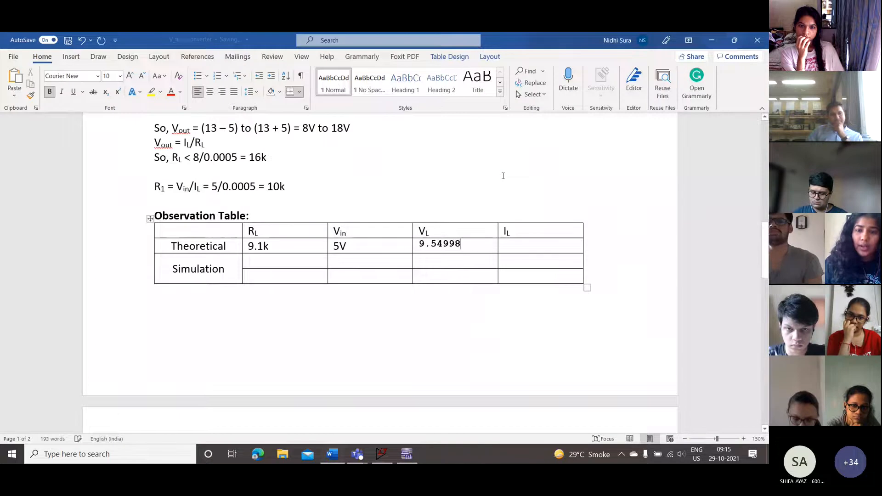
Copy the load resistor current I(Rl) from the LTspice results into the Theoretical row's IL cell in Word.
key(alt+Tab)
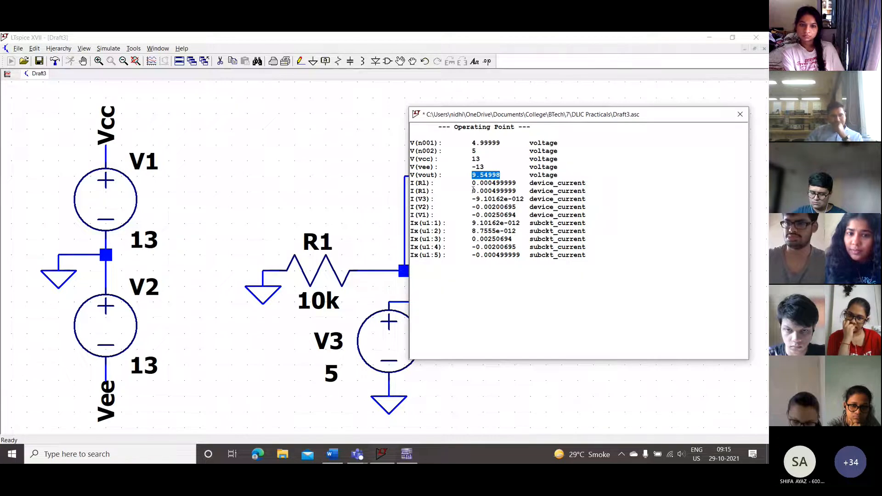
drag(473, 190, 516, 190)
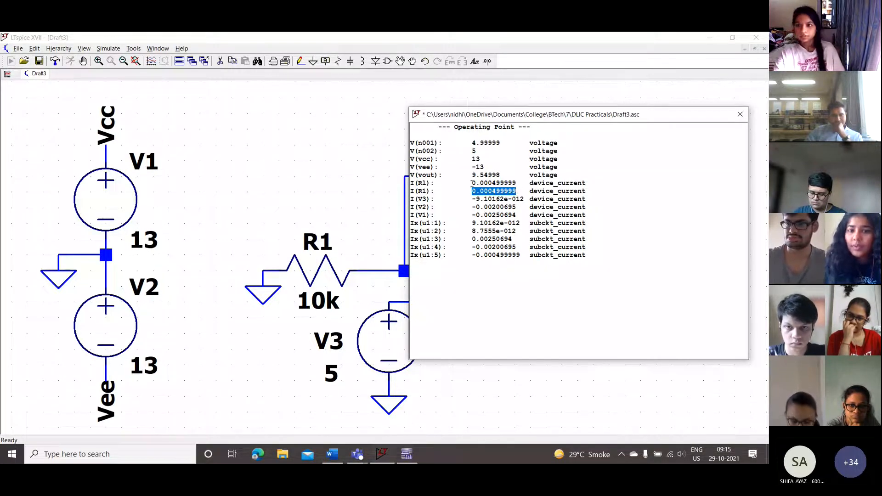
drag(472, 183, 517, 183)
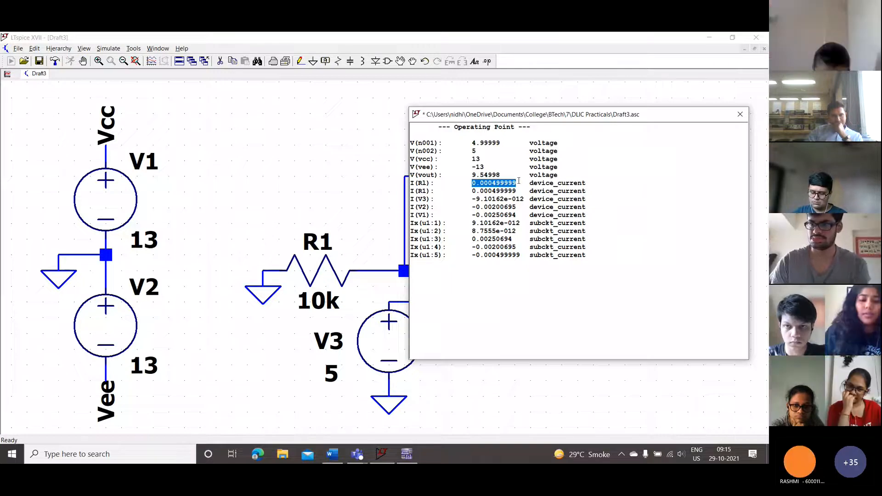
key(alt+Tab)
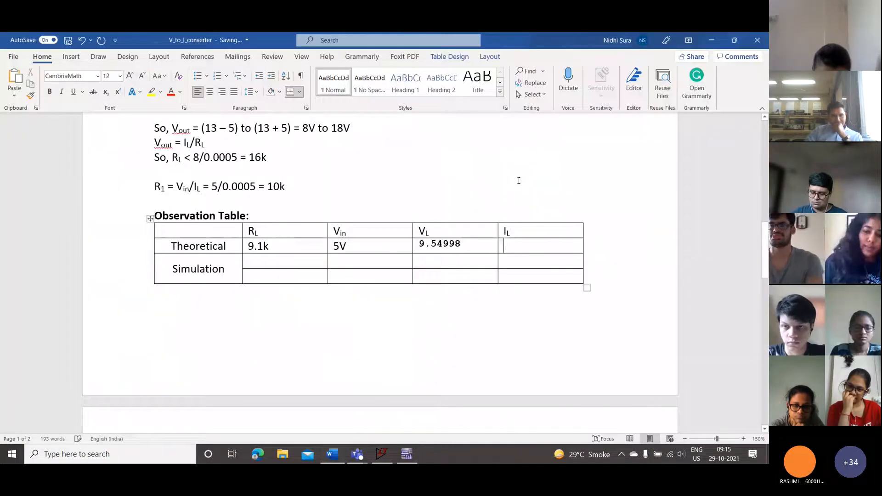
key(ctrl+v)
Enter 9.1k as RL in the first Simulation row and move the VL and IL values there from the Theoretical row.
key(Tab)
key(Tab)
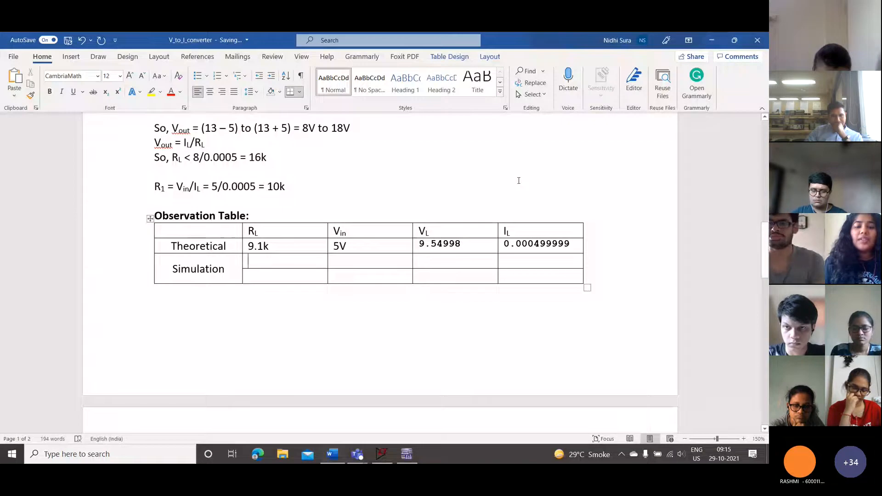
text(9)
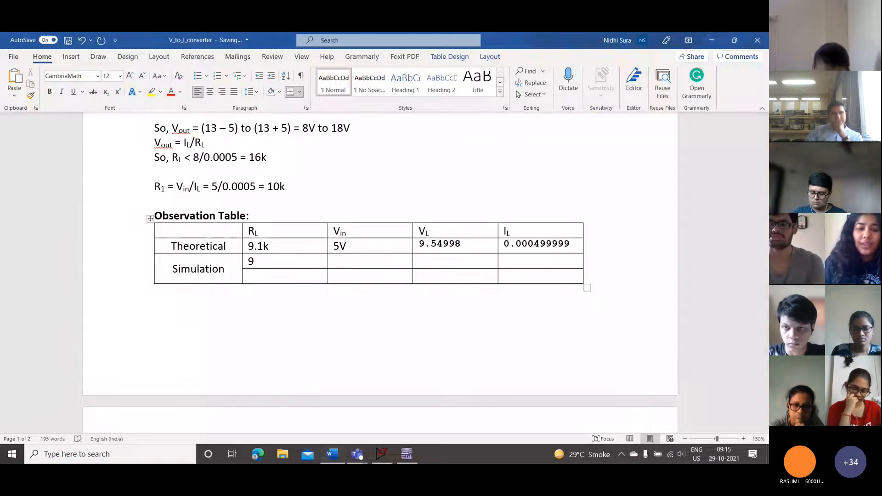
text(.1k)
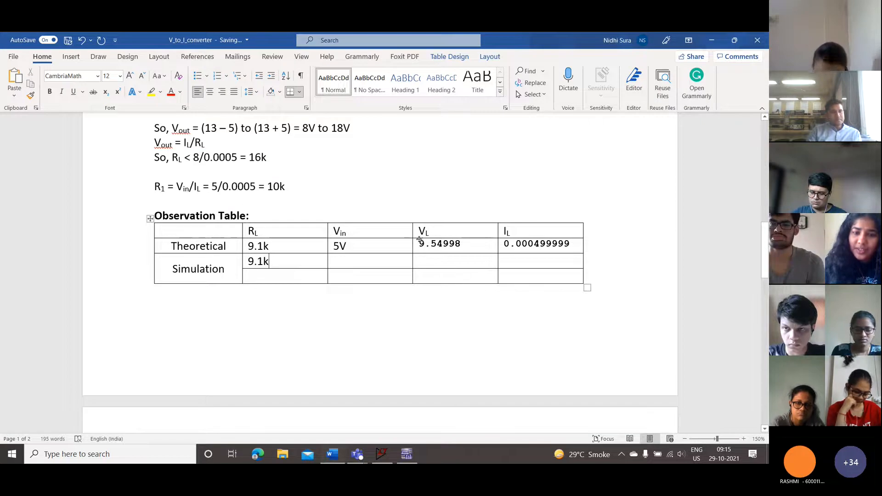
drag(417, 243, 568, 239)
key(shift+Down)
key(ctrl+x)
key(Down)
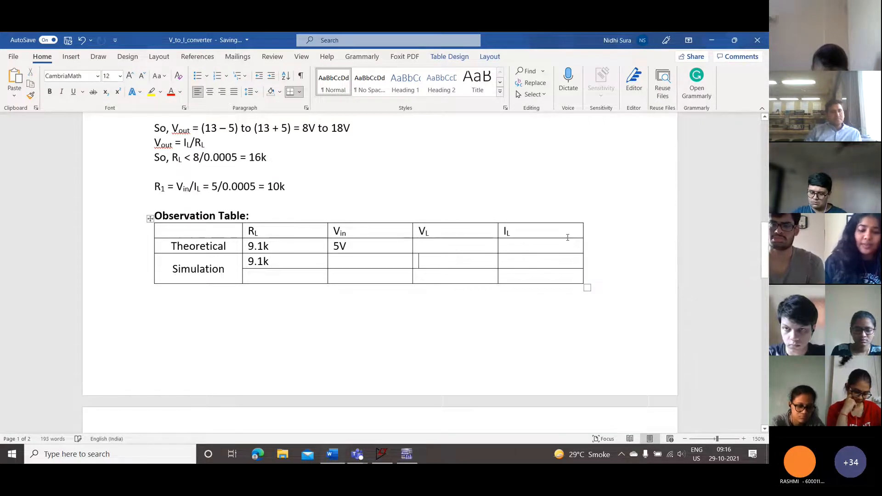
key(ctrl+v)
Enter 5mA as IL in the Theoretical row and 5V as Vin in the first Simulation row.
key(Up)
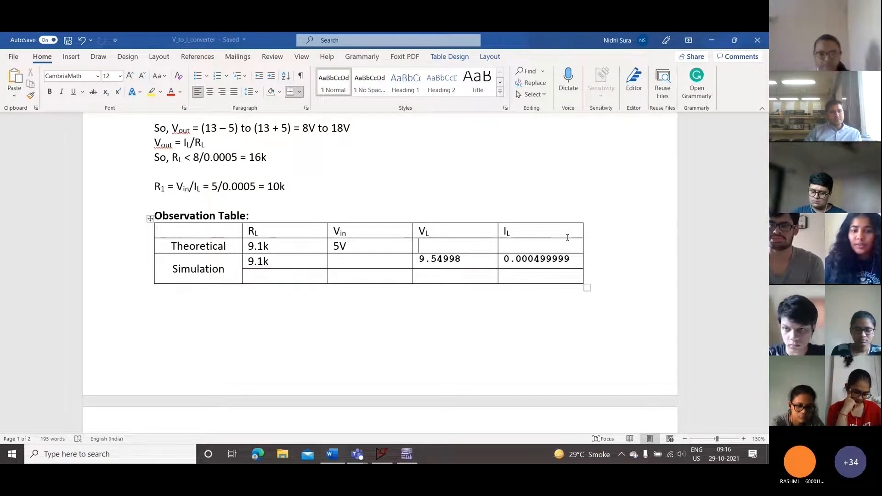
text(5mA)
key(Down)
key(Left)
key(Left)
key(Left)
key(Left)
key(Left)
key(Left)
key(Left)
key(Left)
key(Left)
key(Left)
key(Left)
key(Left)
key(Left)
text(5V)
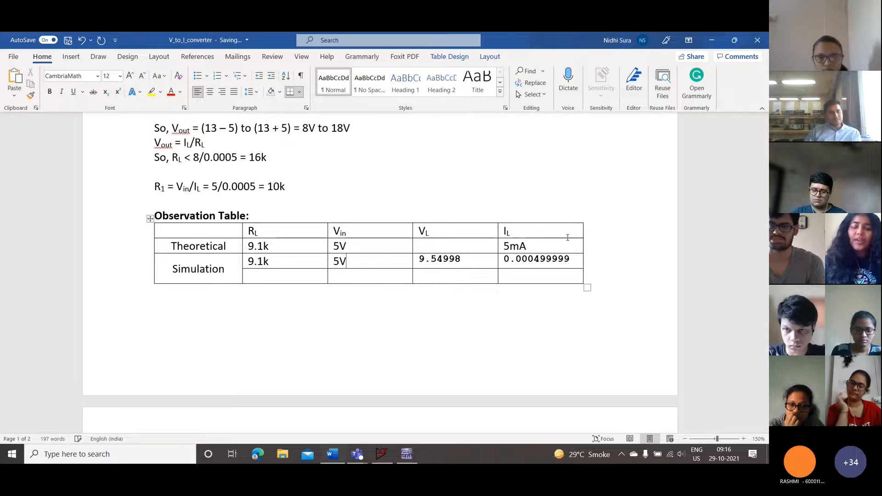
Switch to LTspice, close the operating point results, and set the load resistor RL to 33k.
key(alt+Tab)
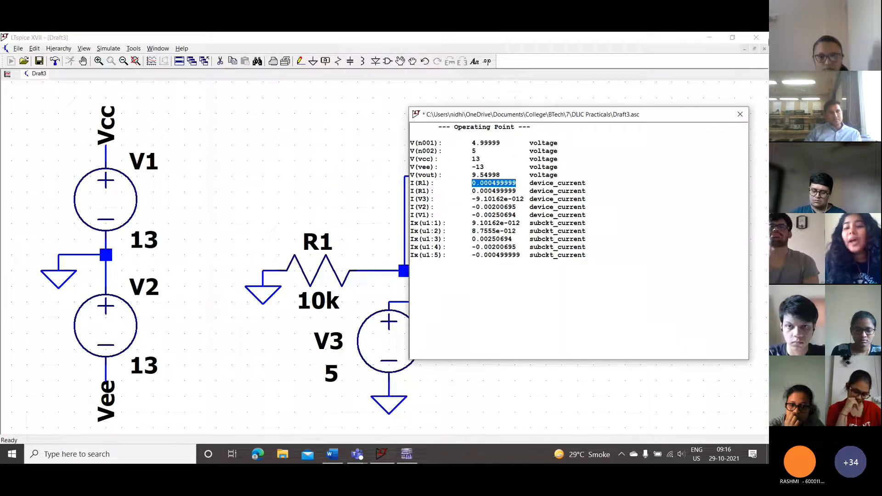
click(745, 114)
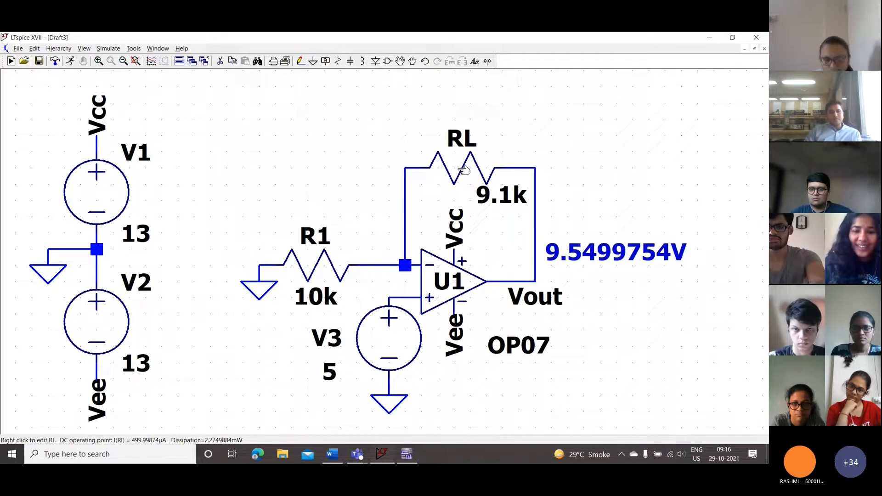
right_click(463, 170)
text(33k)
key(Return)
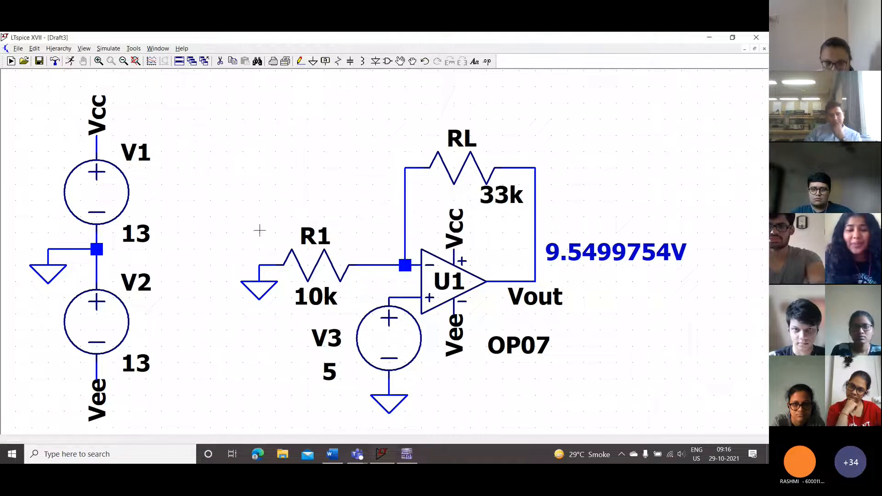
Switch to Word and fill the second Simulation row with RL 33k and Vin 5V.
key(alt+Tab)
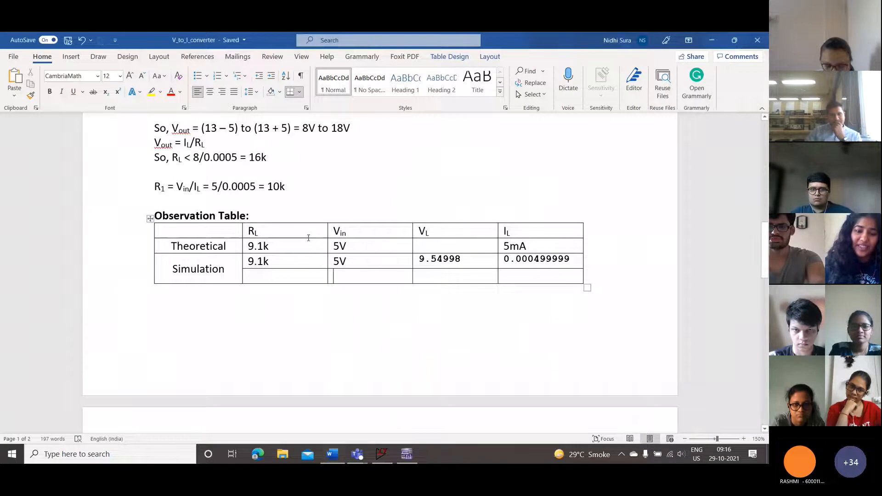
text(33k)
key(Tab)
text(5V)
Rerun the operating point simulation in LTspice and move the results window clear of the load resistor and op-amp output.
key(alt+Tab)
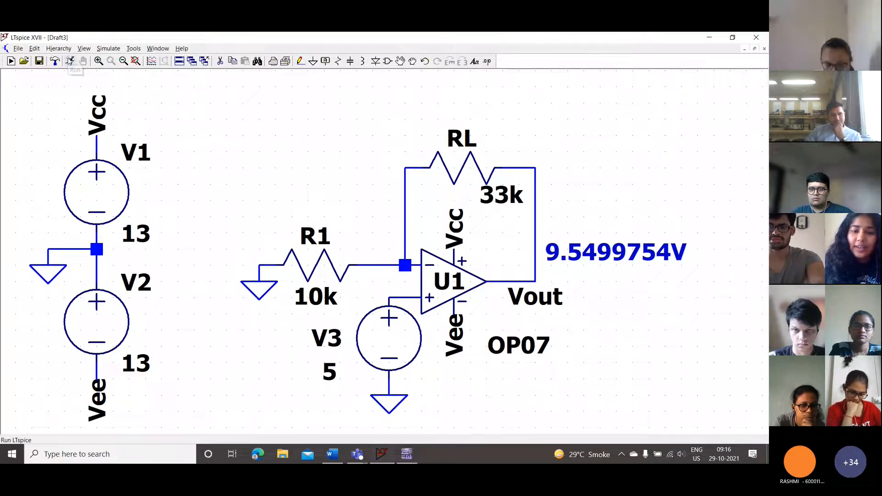
click(69, 61)
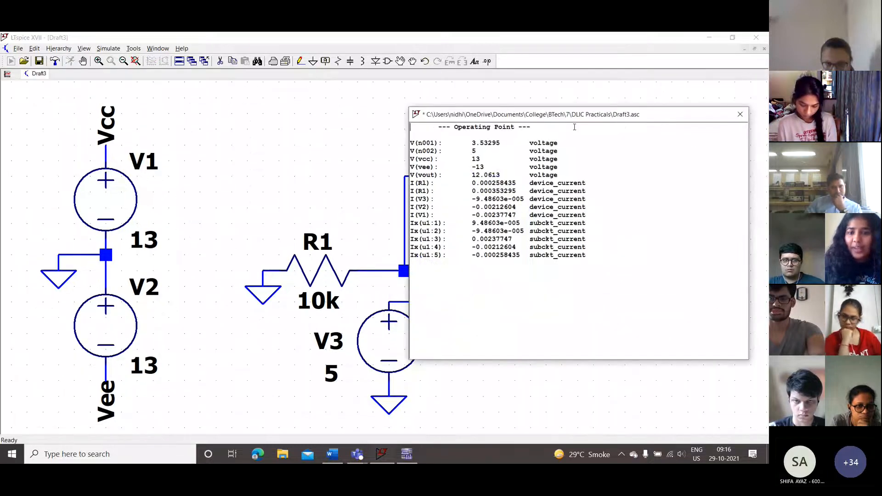
drag(535, 114, 196, 118)
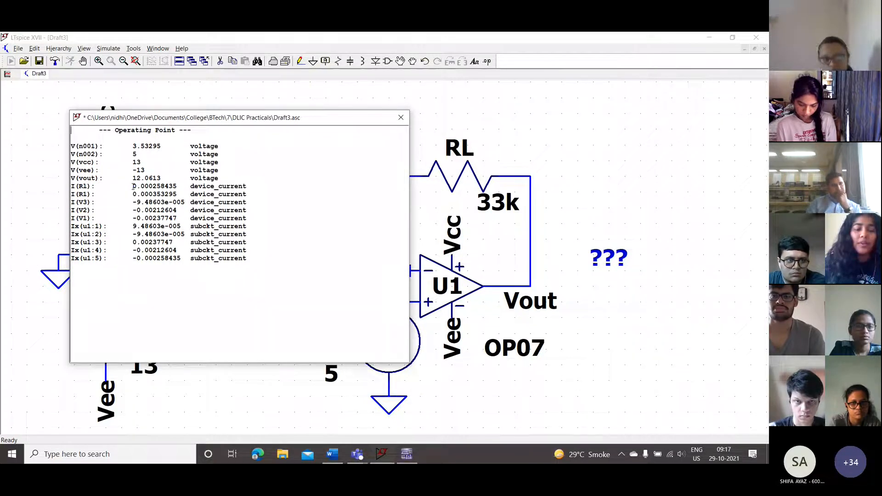
Copy the load resistor current I(Rl) from the new results into the second Simulation row's IL cell in Word.
drag(133, 185, 177, 183)
key(ctrl+c)
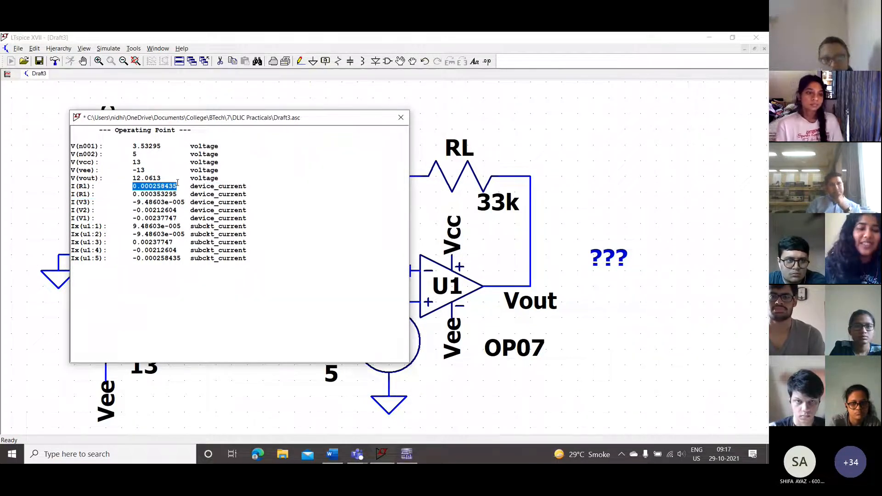
key(alt+Tab)
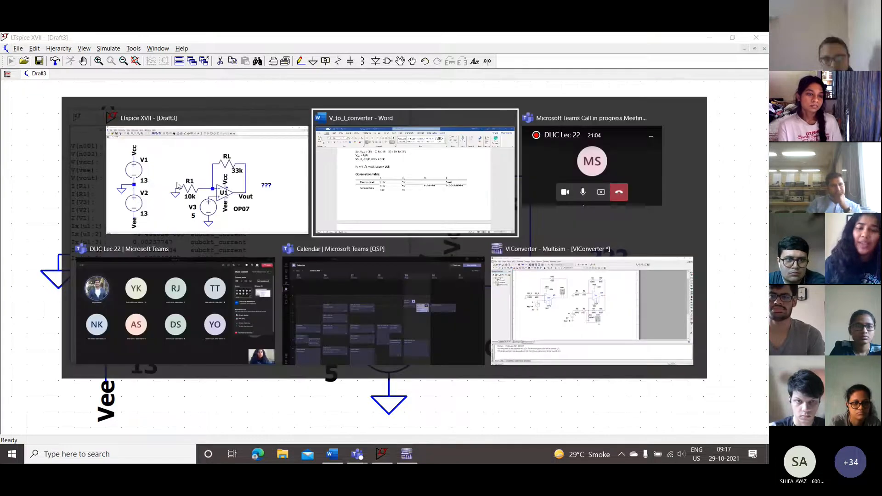
key(ctrl+v)
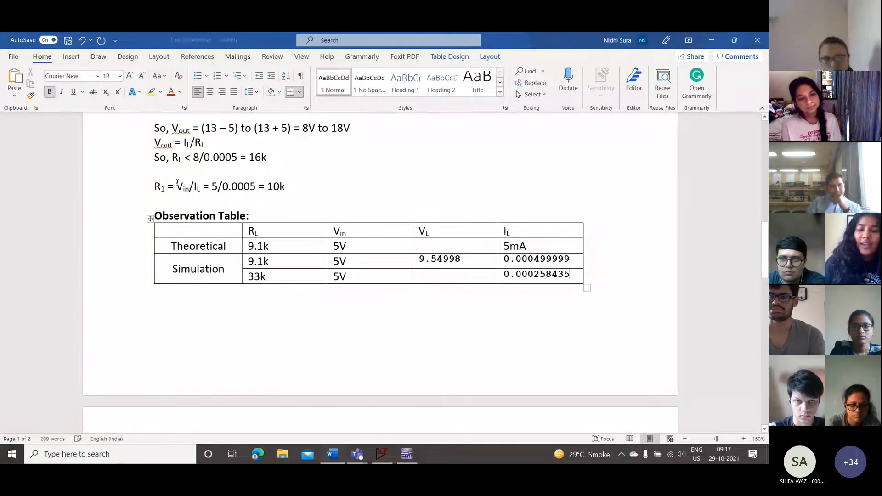
Switch to LTspice, close the operating point results, and set the load resistor RL to 9.1k.
key(alt+Tab)
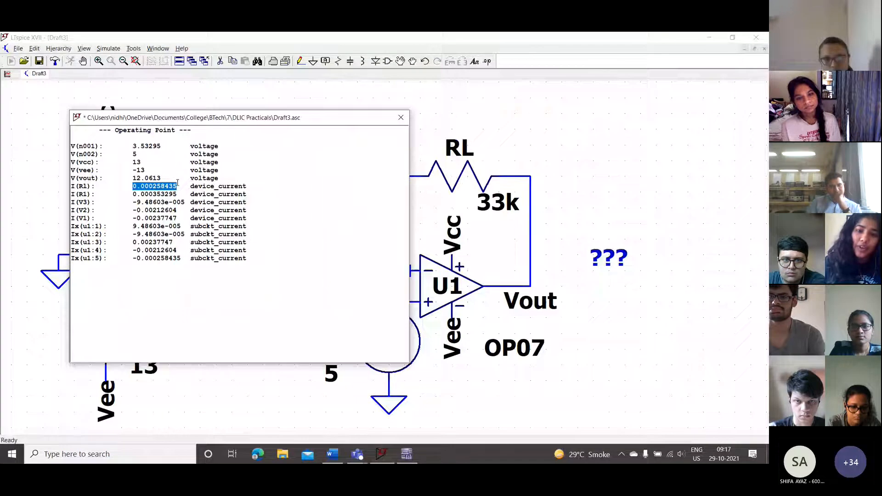
click(400, 118)
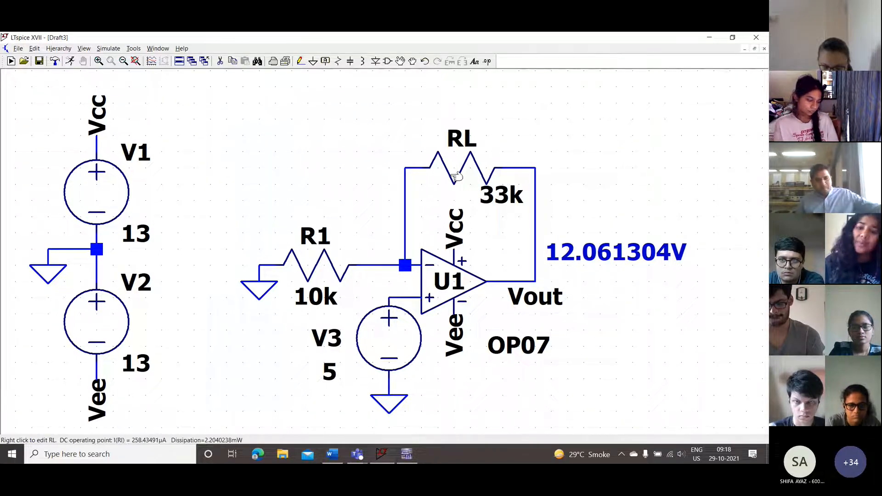
right_click(453, 178)
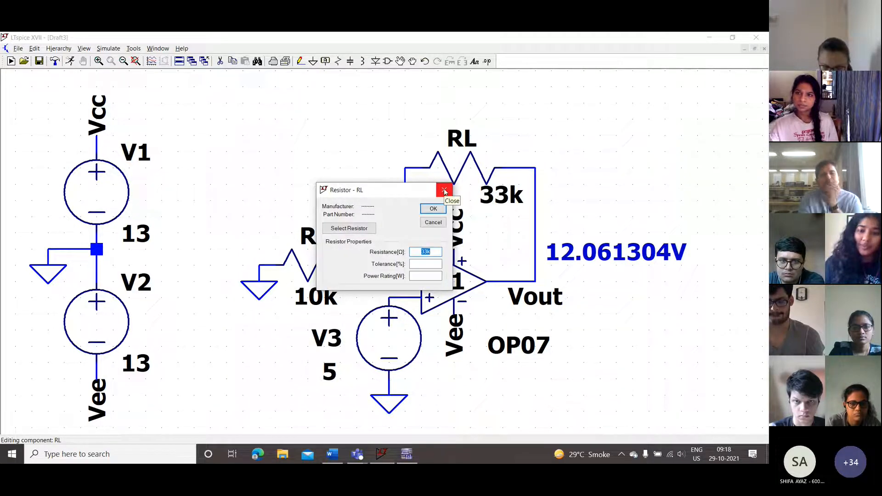
click(443, 191)
right_click(463, 173)
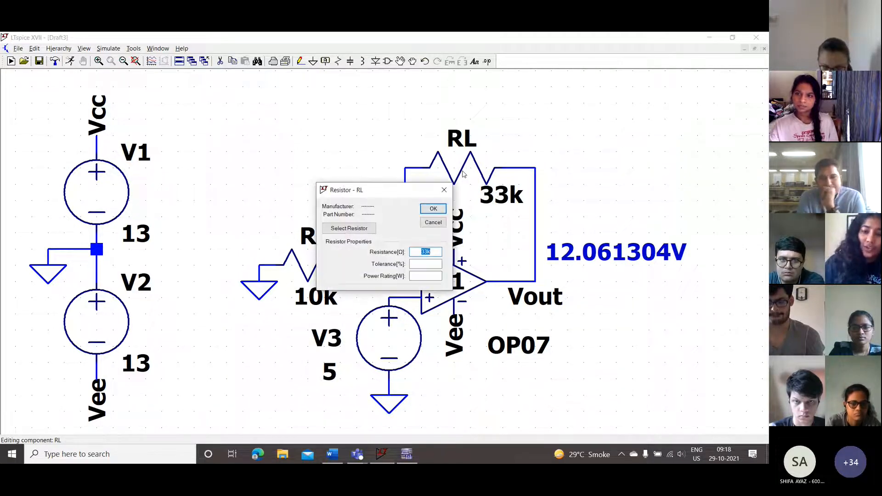
text(9.1k)
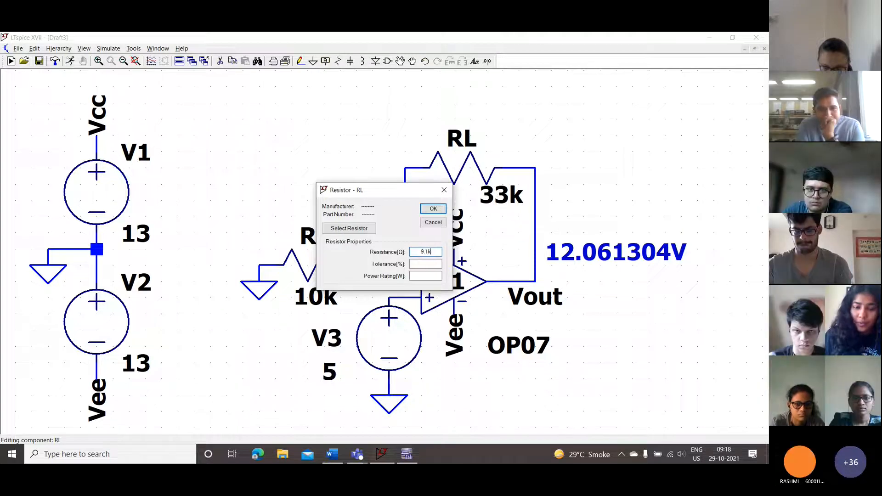
key(Return)
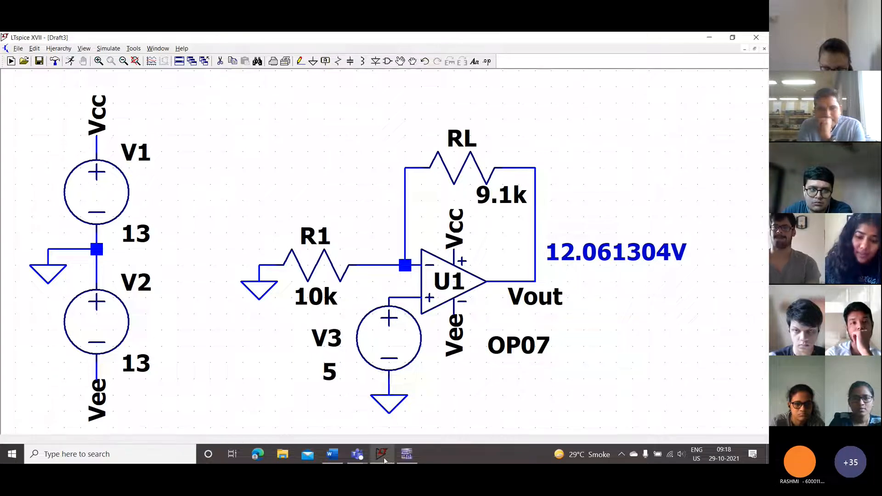
Switch to Word and enter the LTspice output voltage 12.061 as VL in the 33k Simulation row.
key(alt+Tab)
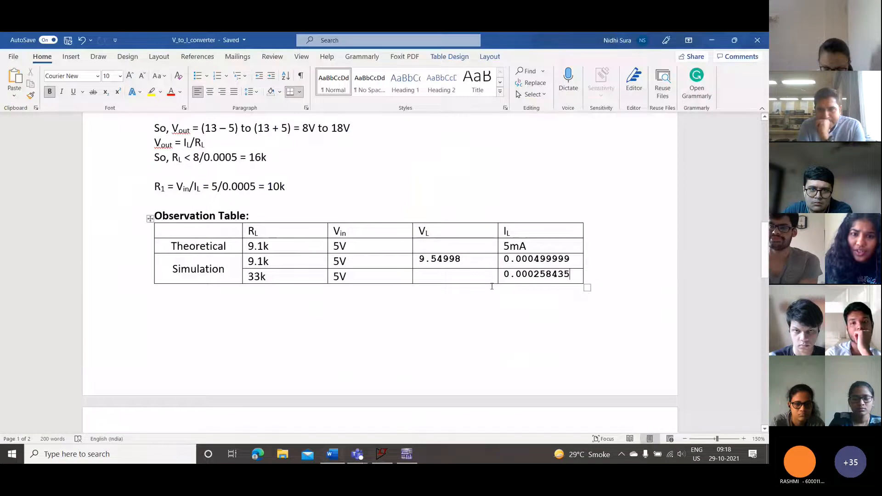
click(456, 280)
key(alt+Tab)
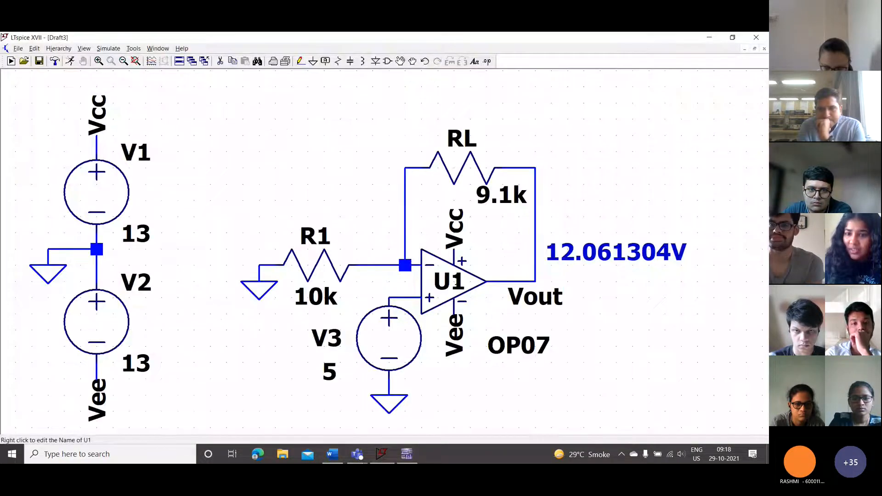
key(alt+Tab)
text(12.061)
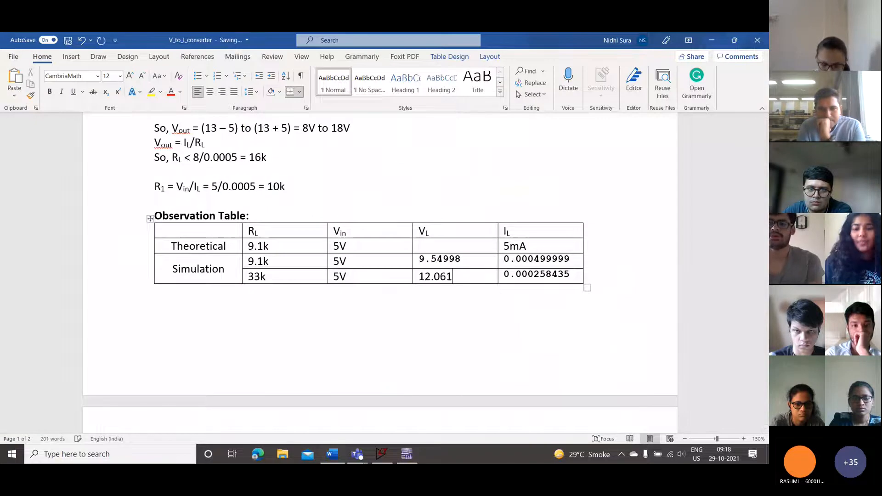
Switch to Multisim and delete the 1kΩ feedback resistor R10 from the U1 circuit.
key(alt+Tab)
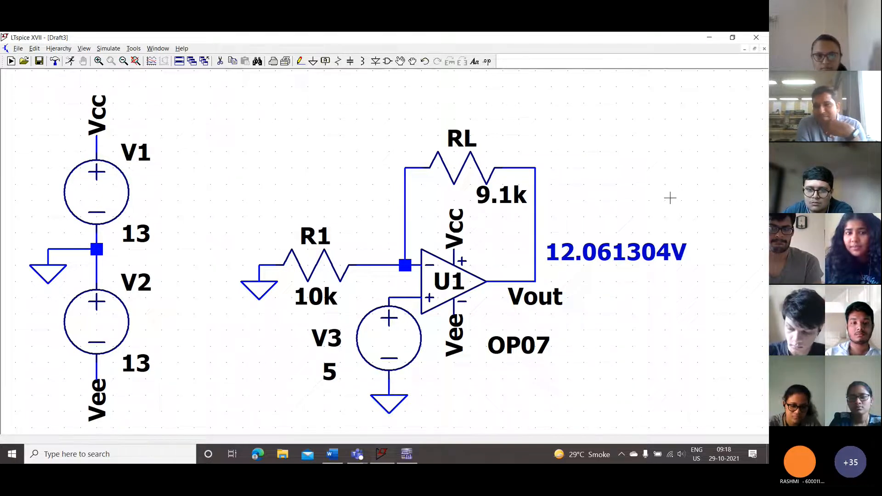
drag(670, 198, 667, 194)
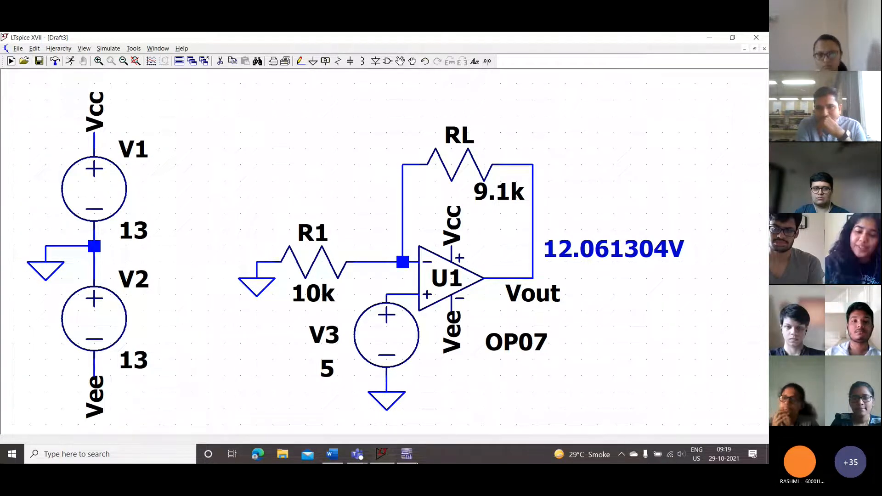
click(407, 460)
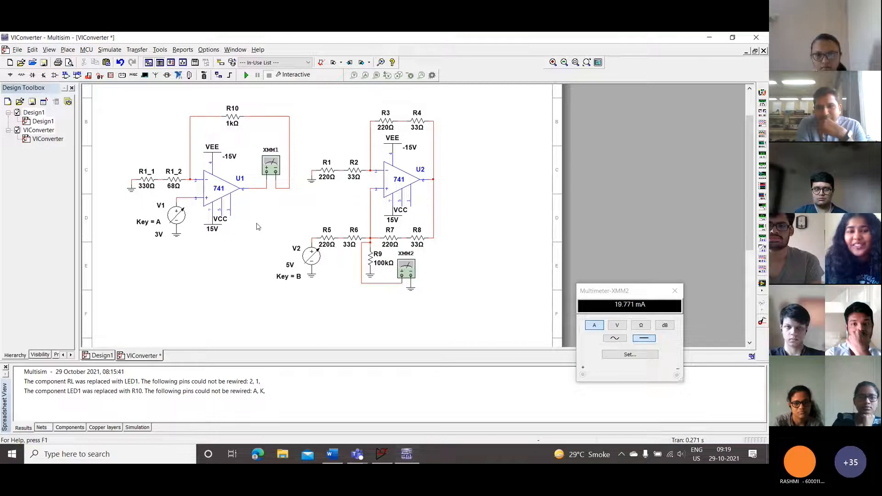
click(230, 114)
key(Delete)
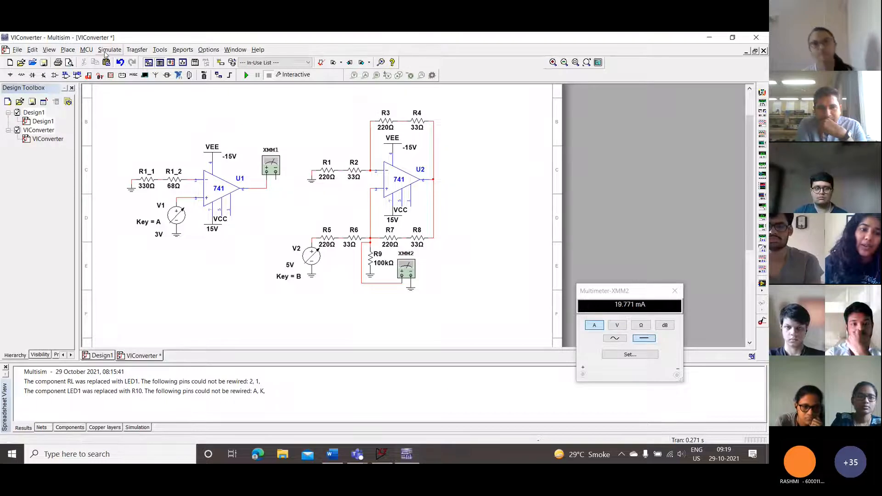
Place an LED_orange from the Diodes group horizontally above op-amp U1, where the feedback resistor was.
click(67, 50)
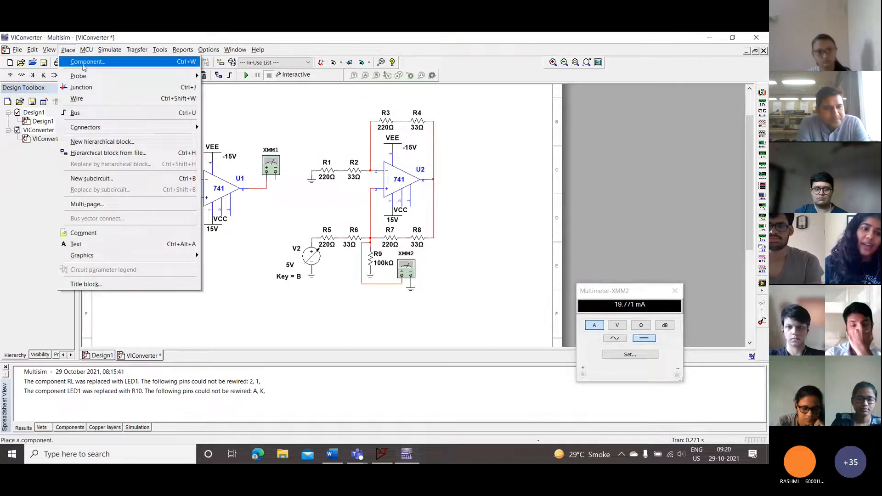
click(92, 61)
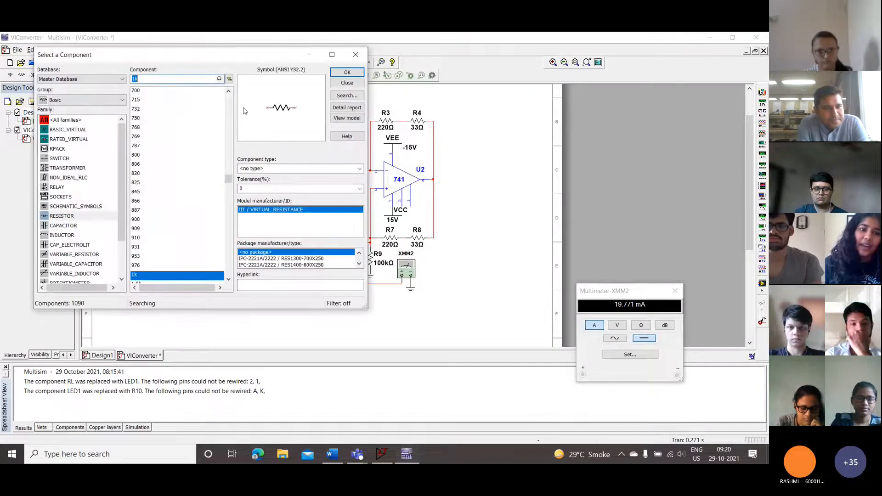
click(64, 100)
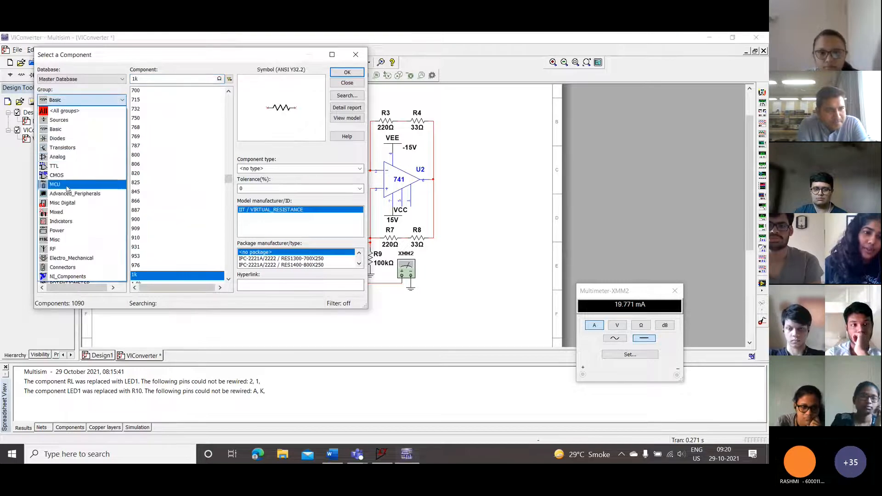
click(57, 138)
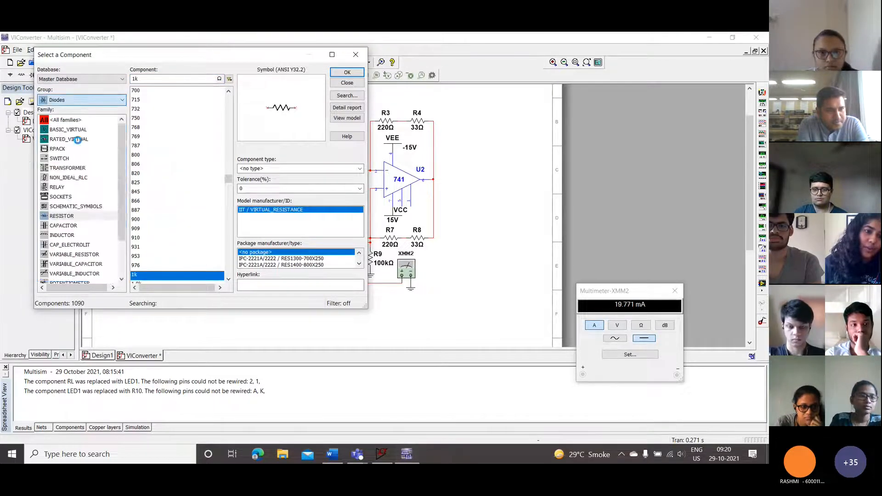
click(60, 168)
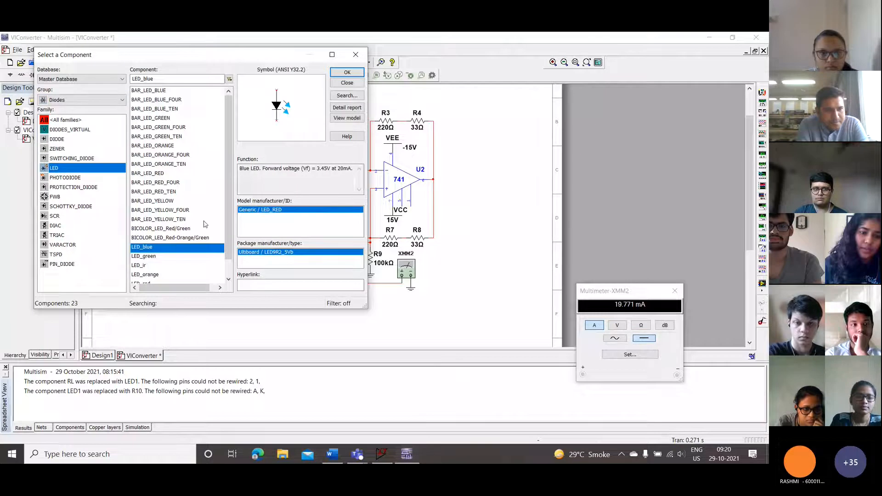
scroll(170, 272, down, 1)
double_click(154, 256)
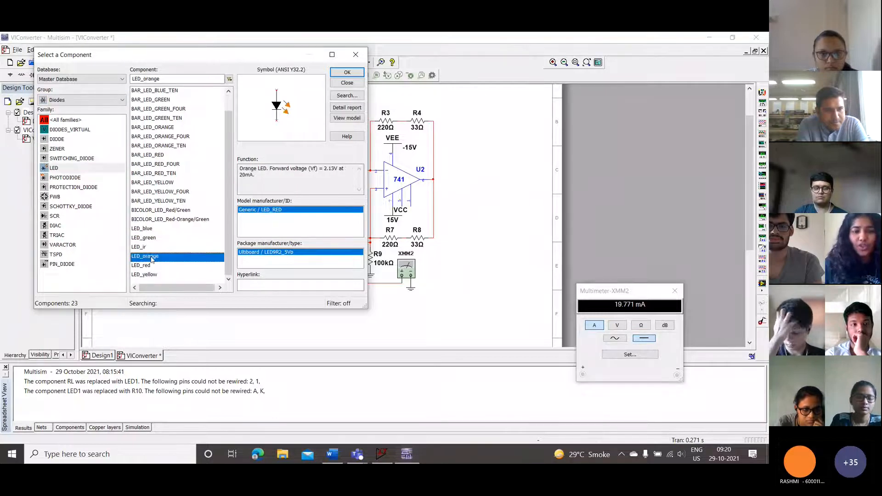
key(ctrl+r)
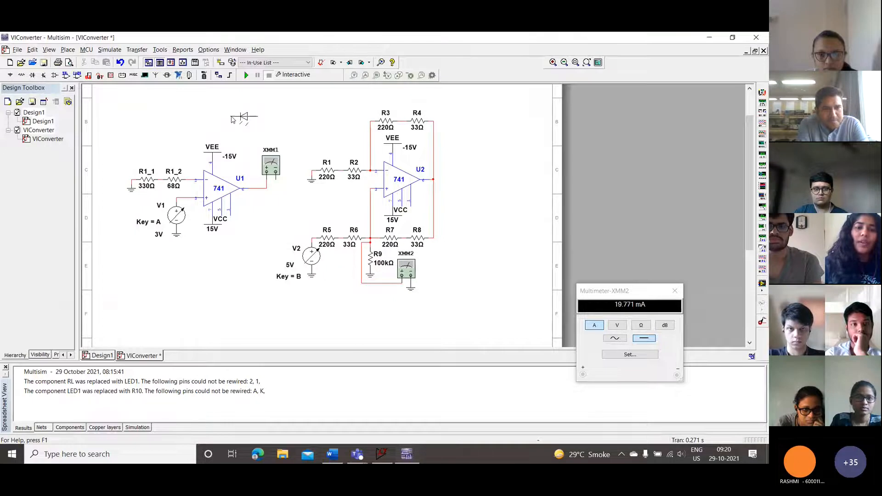
click(232, 119)
click(355, 88)
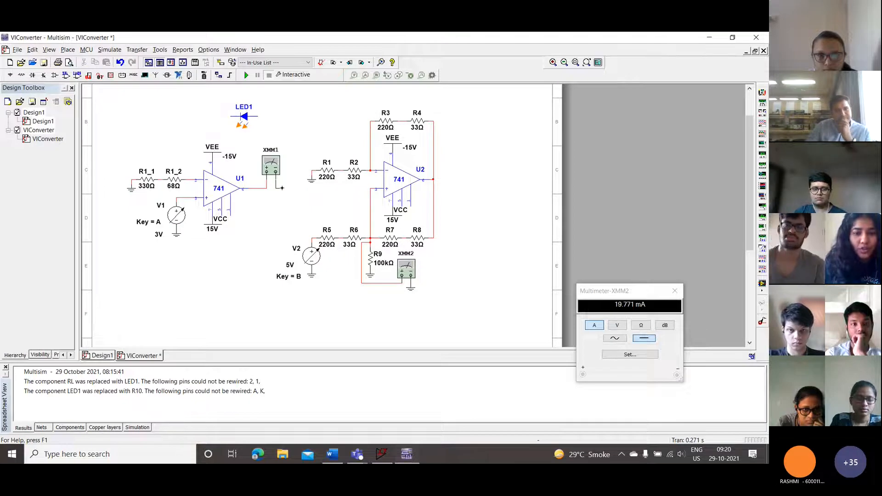
Wire the LED between multimeter XMM1 and U1's inverting input, and open the XMM1 readout clear of the circuit.
click(285, 189)
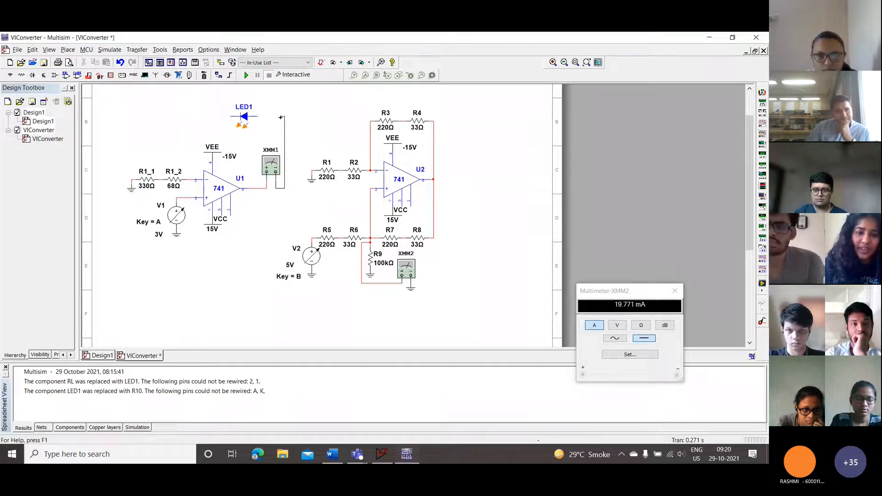
click(256, 116)
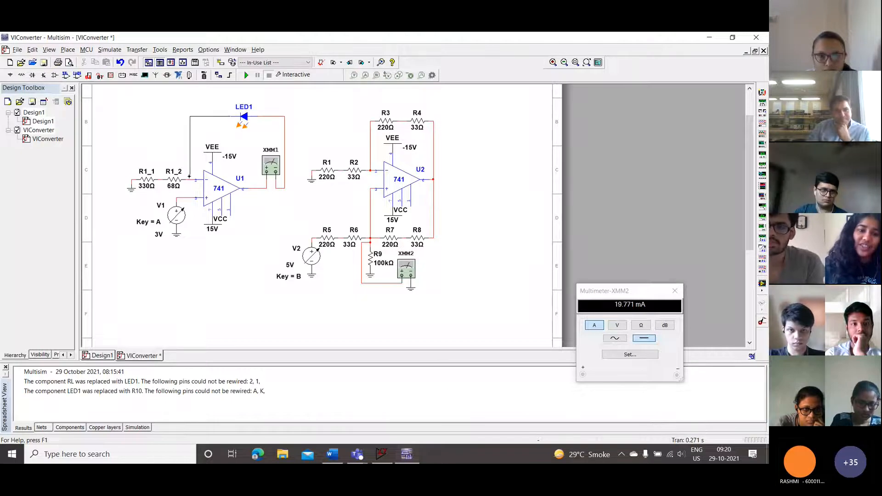
click(190, 180)
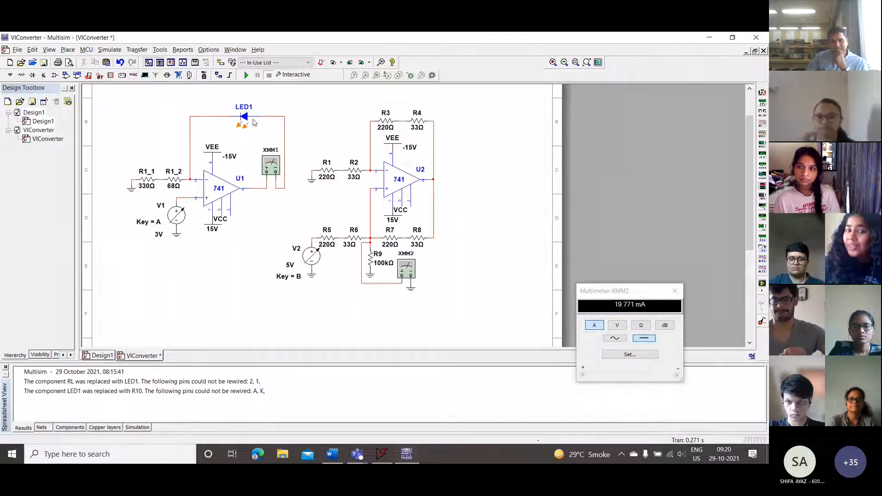
double_click(269, 165)
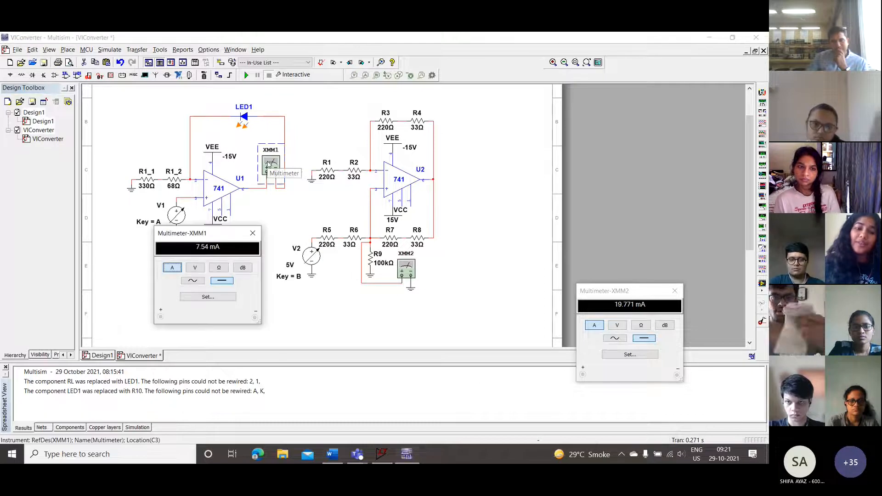
drag(215, 236, 166, 268)
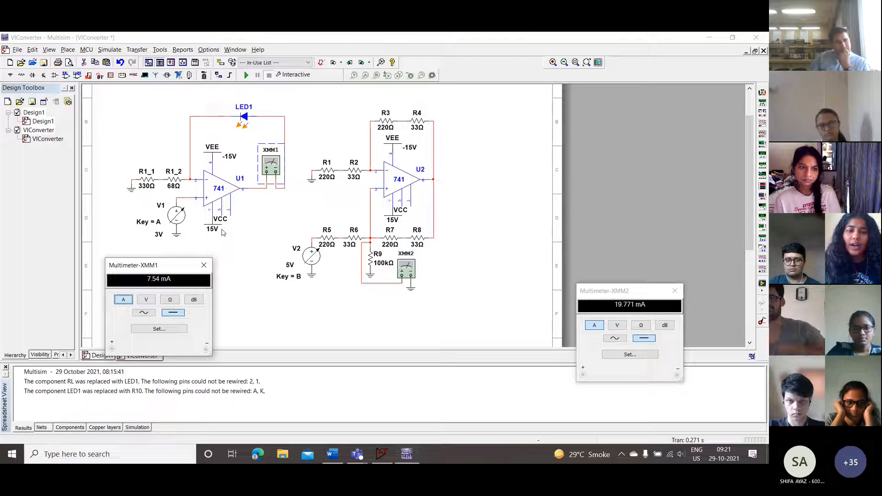
Calculate 5 ÷ 400 in the Windows Calculator and close it.
click(91, 457)
text(calc)
key(Return)
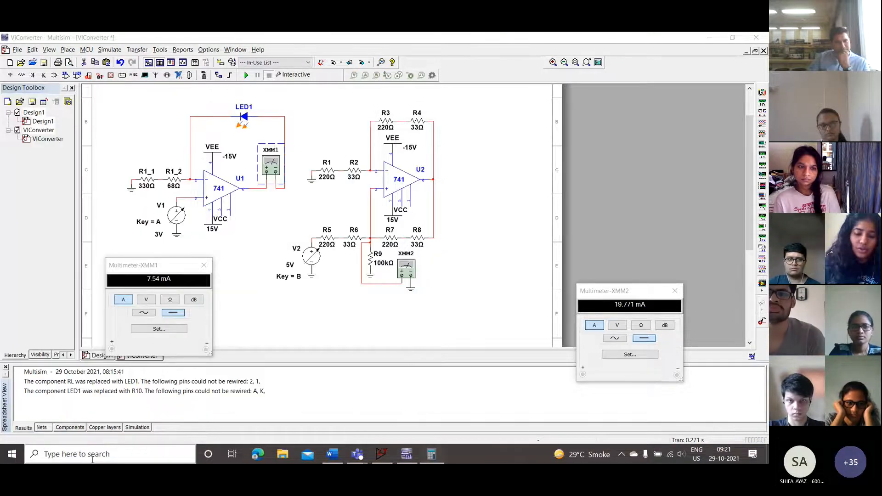
text(5/)
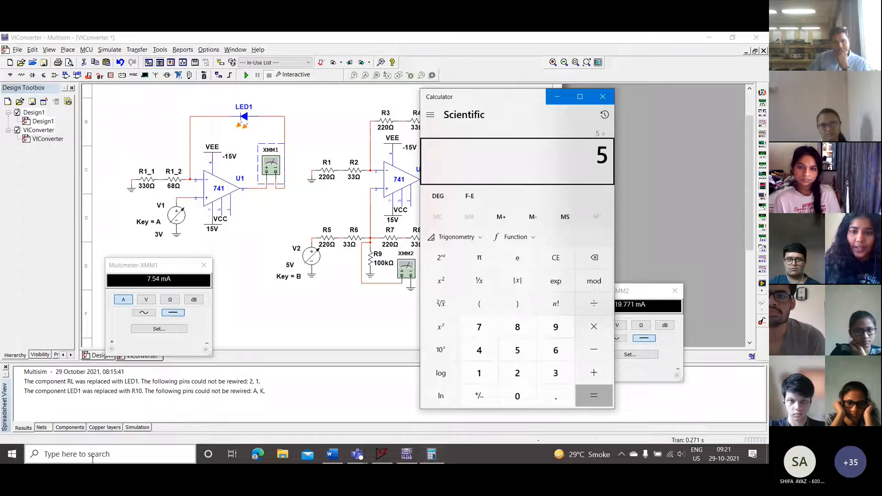
text(400)
key(Return)
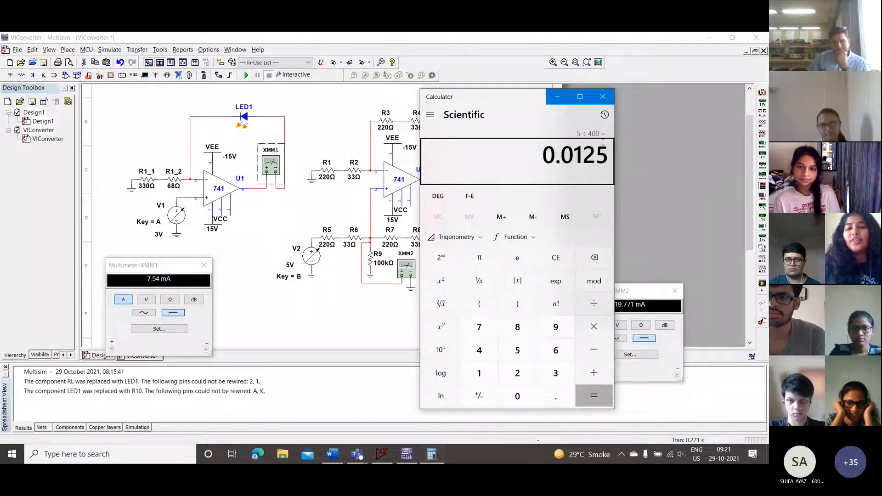
click(609, 96)
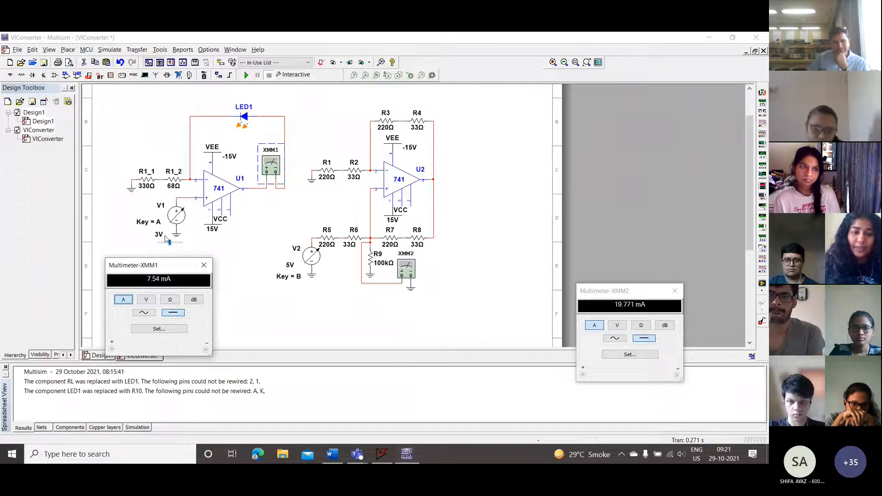
Set the input source V1 to 1V and start the interactive simulation.
drag(161, 246, 157, 245)
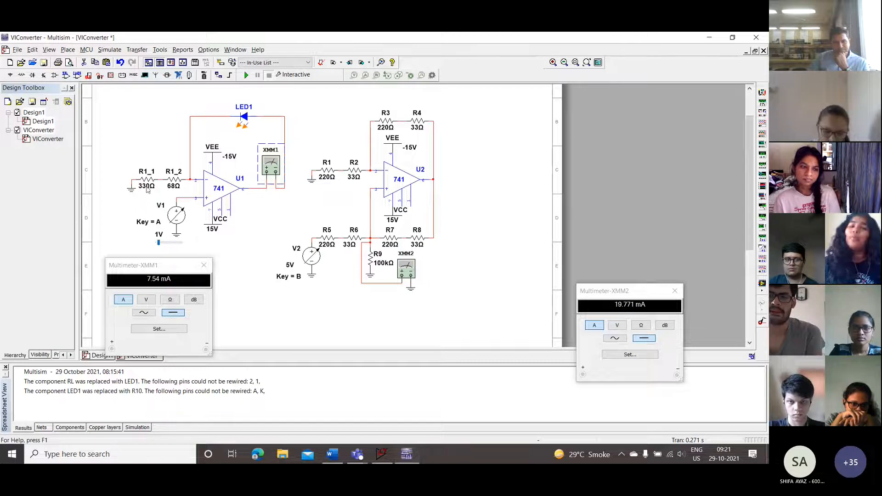
click(134, 142)
click(245, 76)
mouse_move(175, 208)
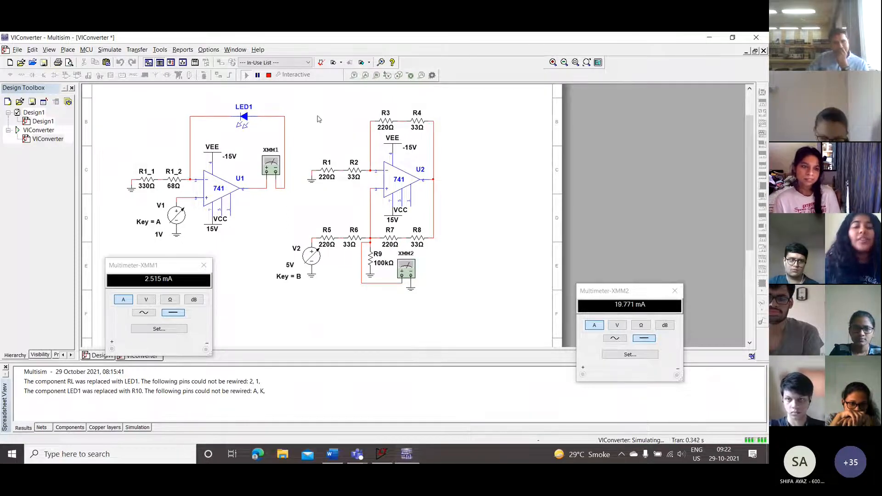
Raise V1 to 3V while the simulation runs, and close the XMM1 multimeter readout.
key(a)
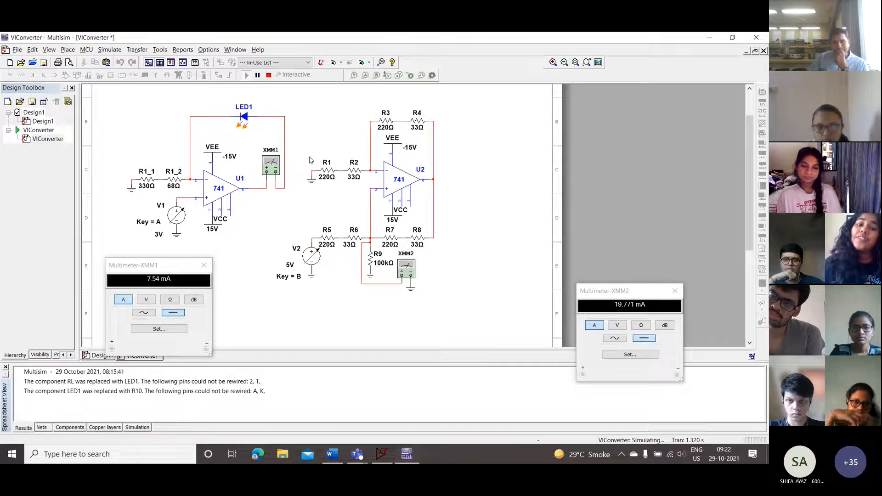
click(199, 271)
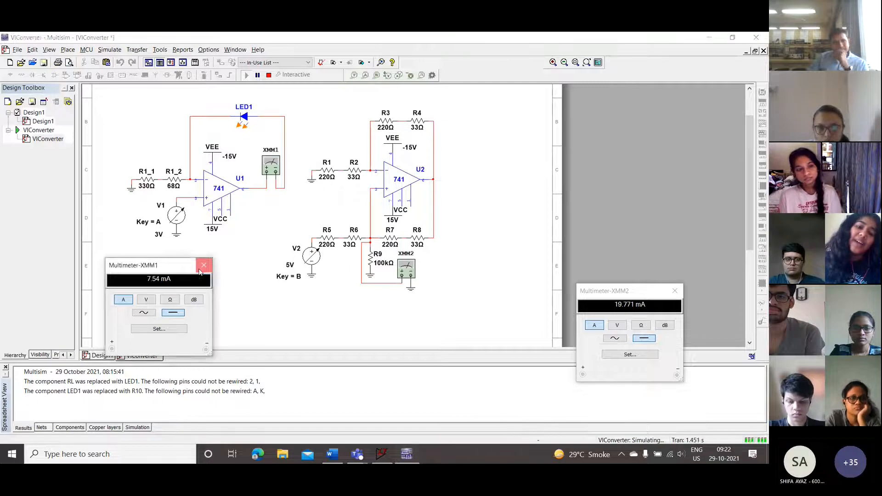
click(199, 269)
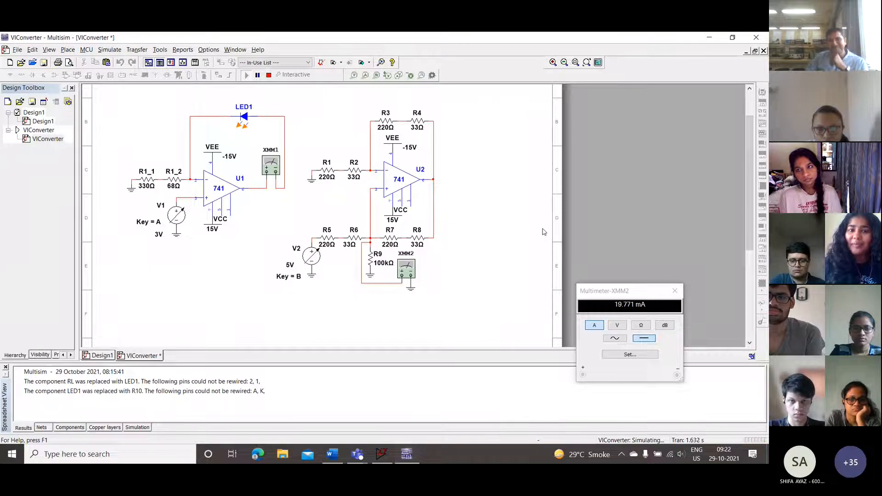
Stop the interactive simulation of the LED converter circuit and close Multisim.
click(269, 76)
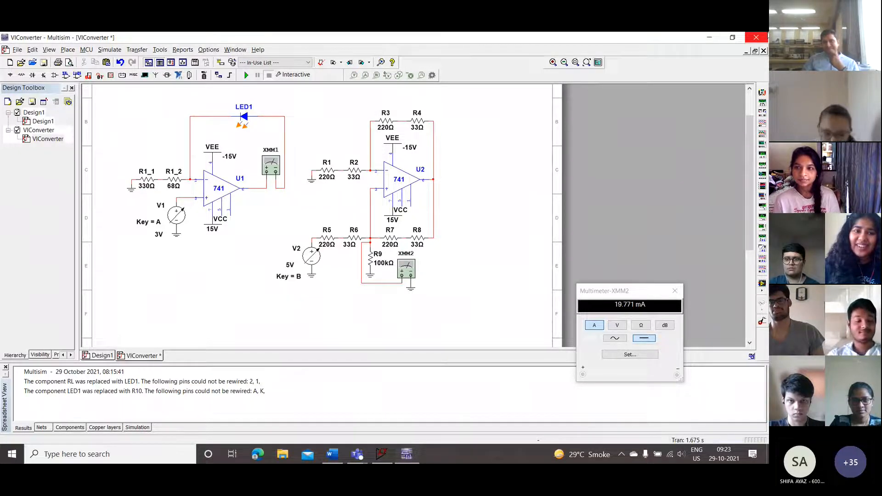
click(755, 36)
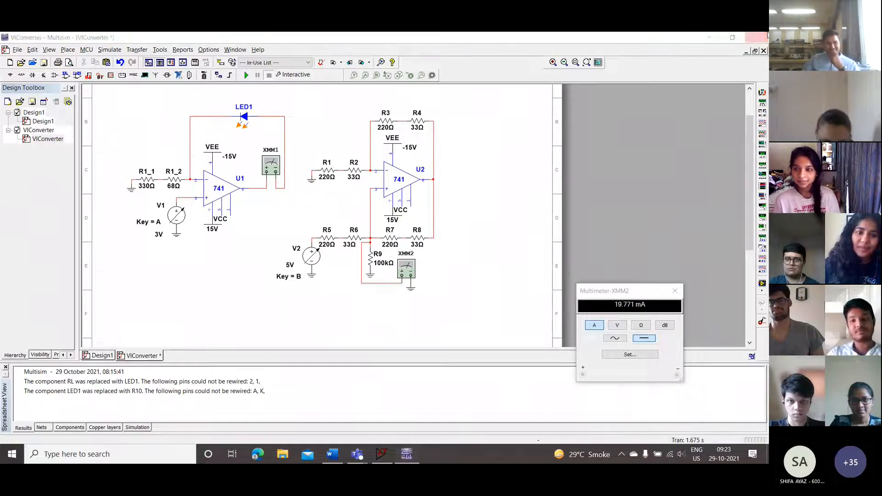
click(420, 258)
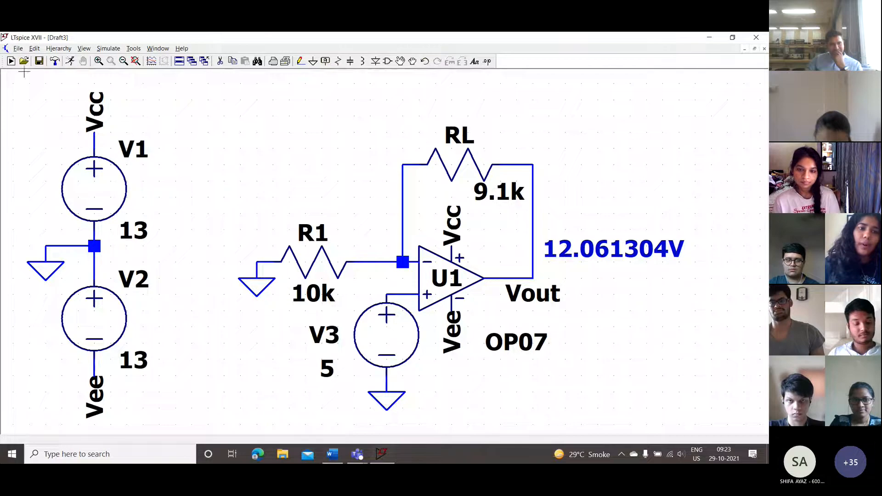
click(18, 49)
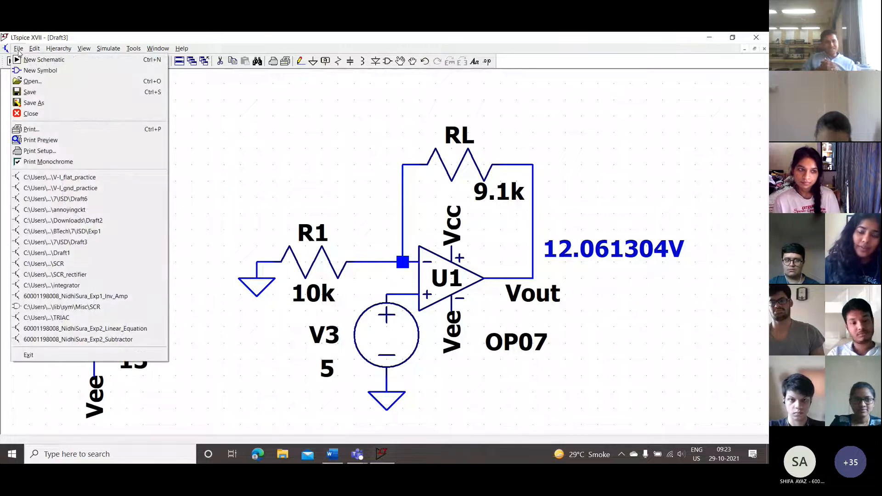
click(205, 99)
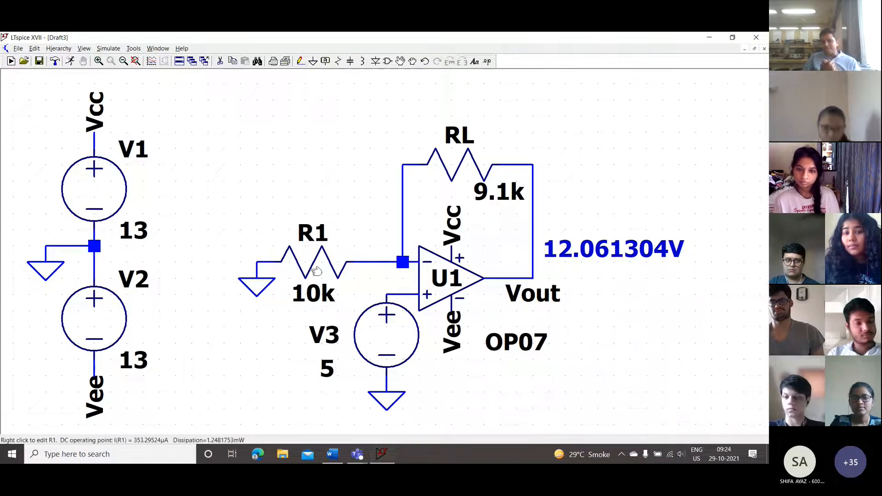
drag(300, 199, 298, 195)
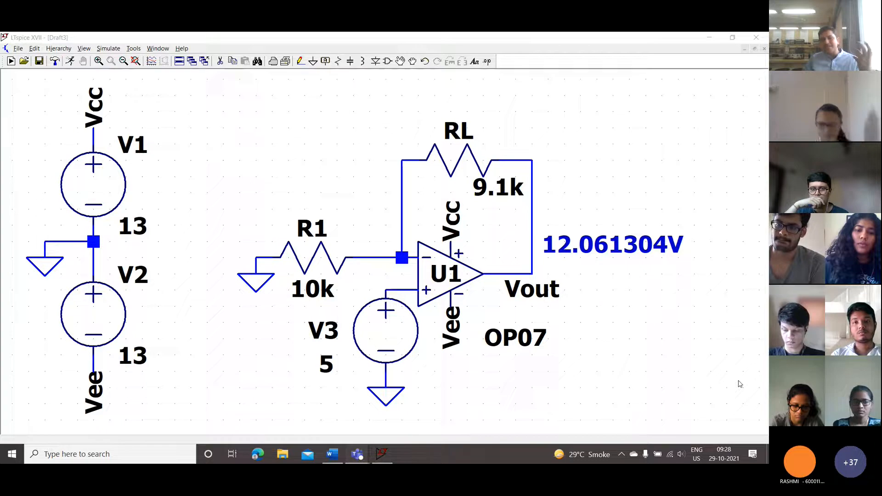
Set resistor R1 to 250 ohms and load resistor RL to 100 ohms in the Draft3 schematic.
mouse_move(325, 271)
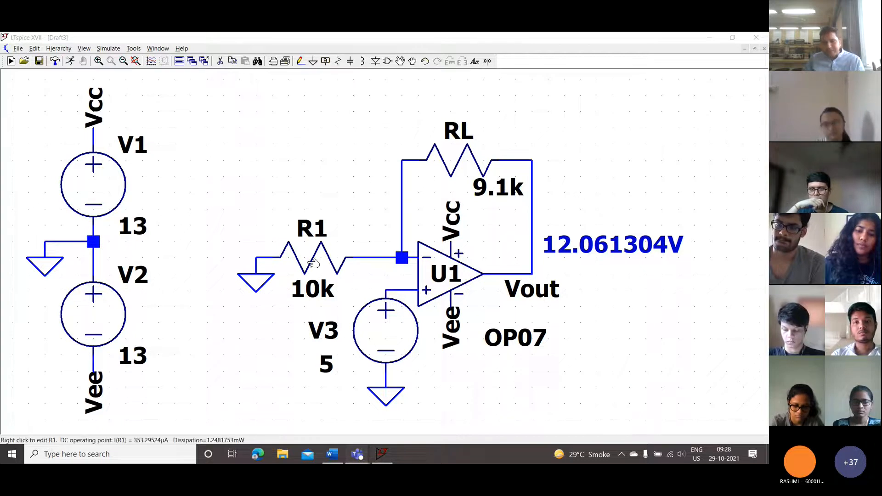
right_click(307, 266)
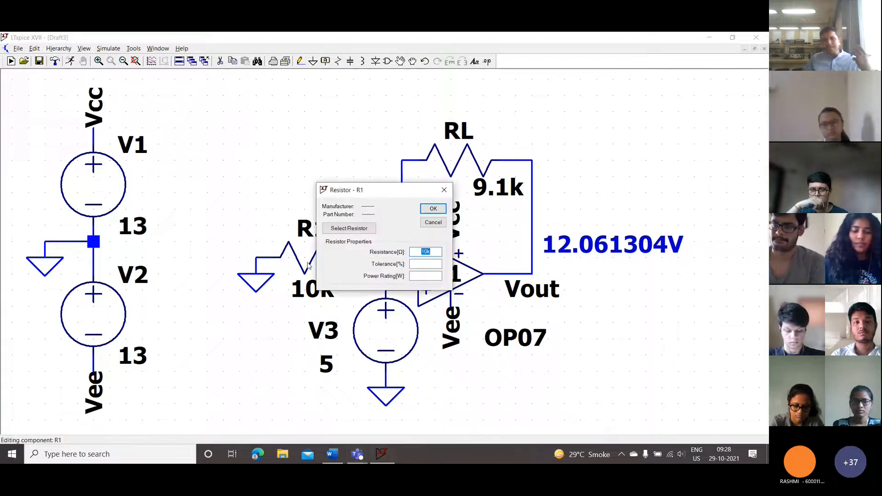
text(250)
key(Return)
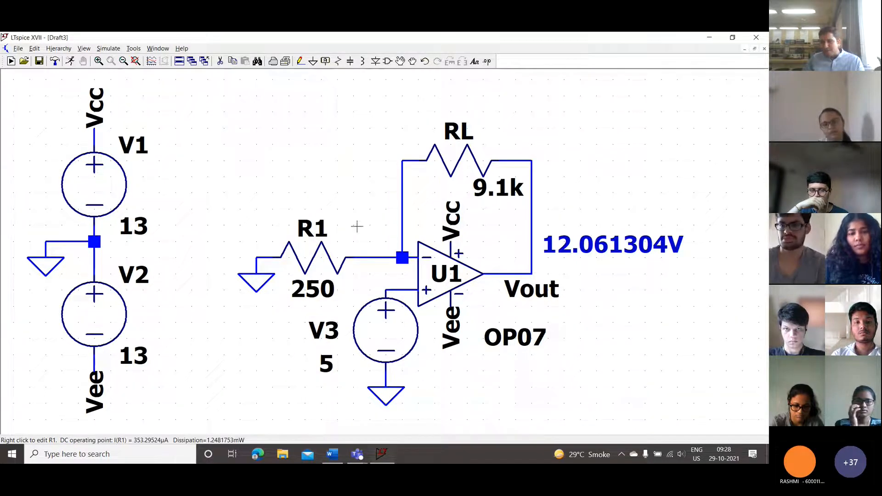
right_click(463, 168)
text(100)
key(Return)
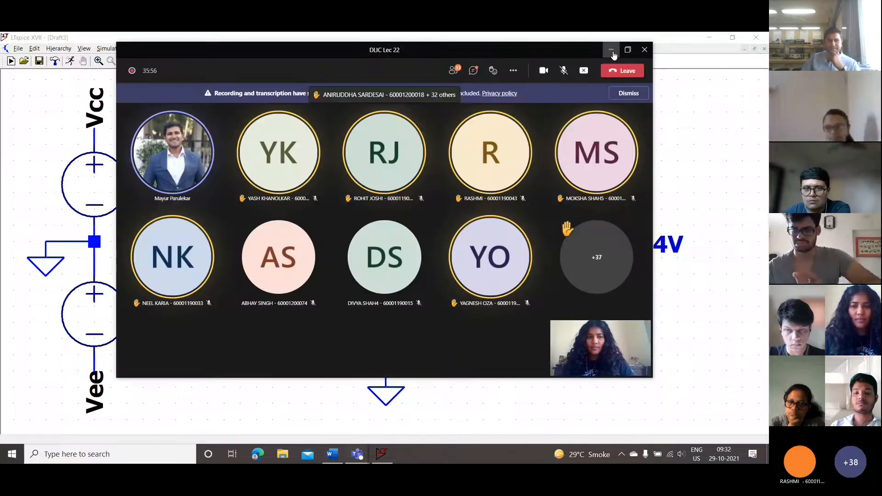
Minimize the meeting window, run the operating point simulation, and close the results after checking the currents.
click(611, 51)
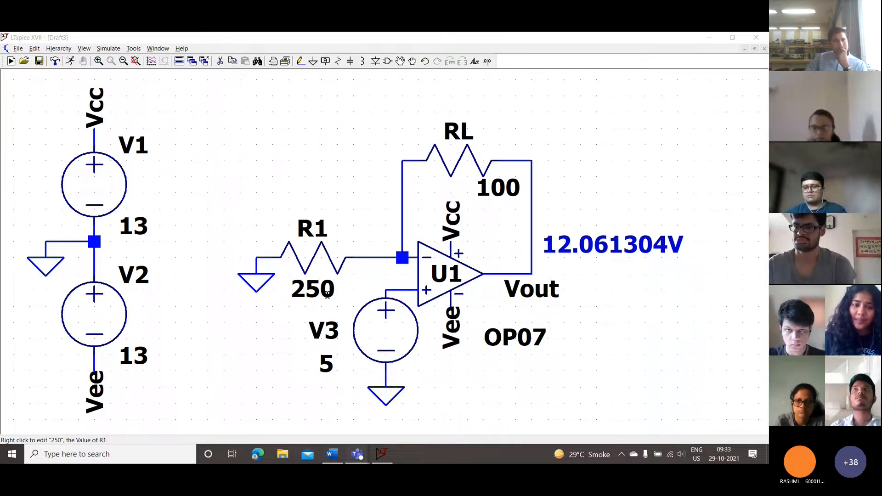
click(70, 61)
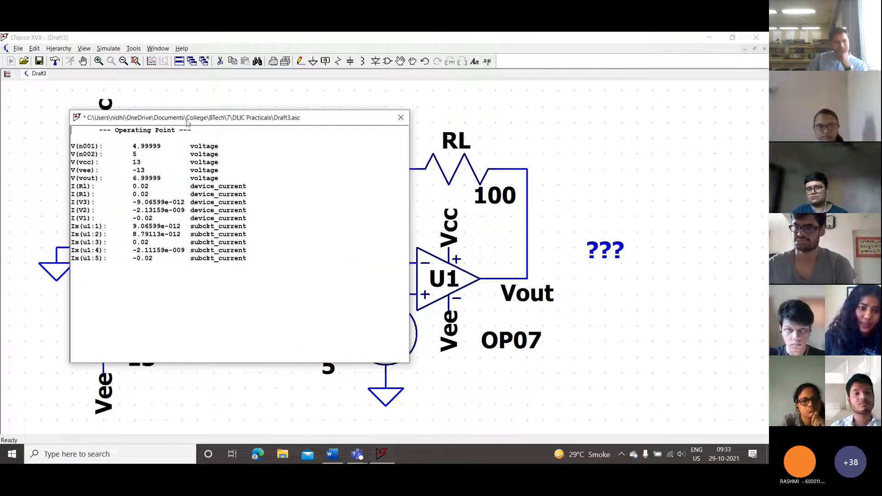
drag(187, 122, 204, 124)
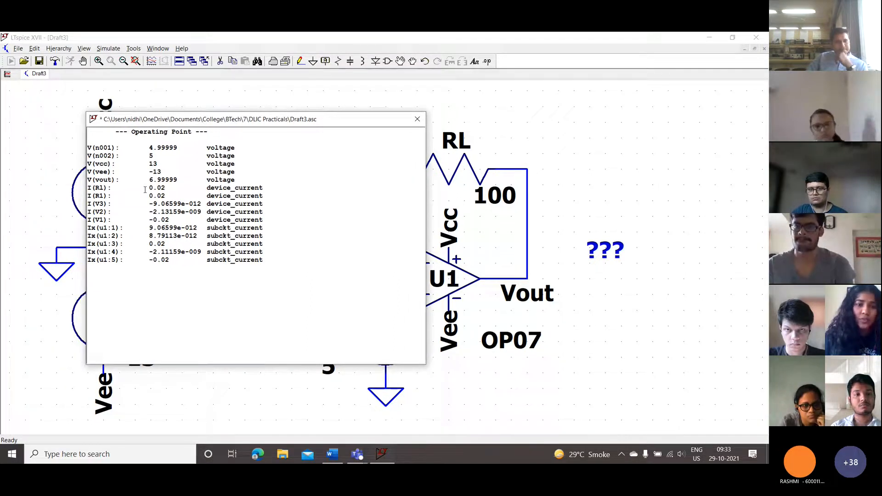
drag(231, 120, 264, 48)
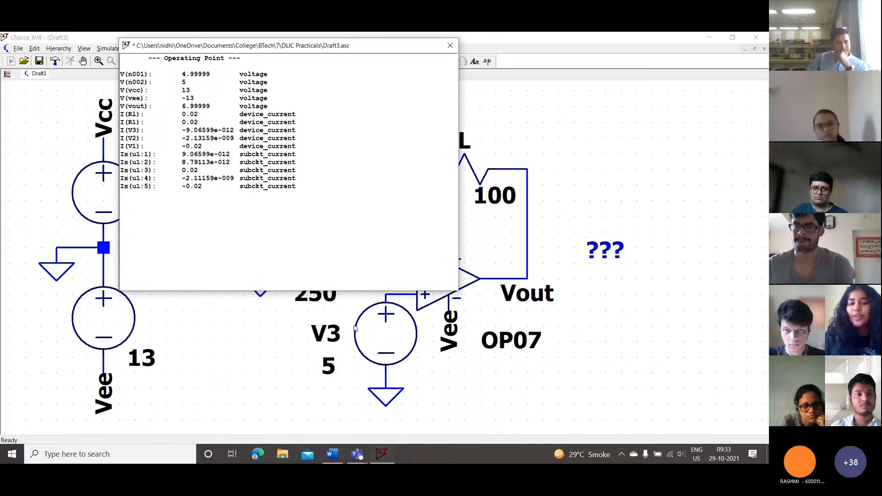
click(448, 45)
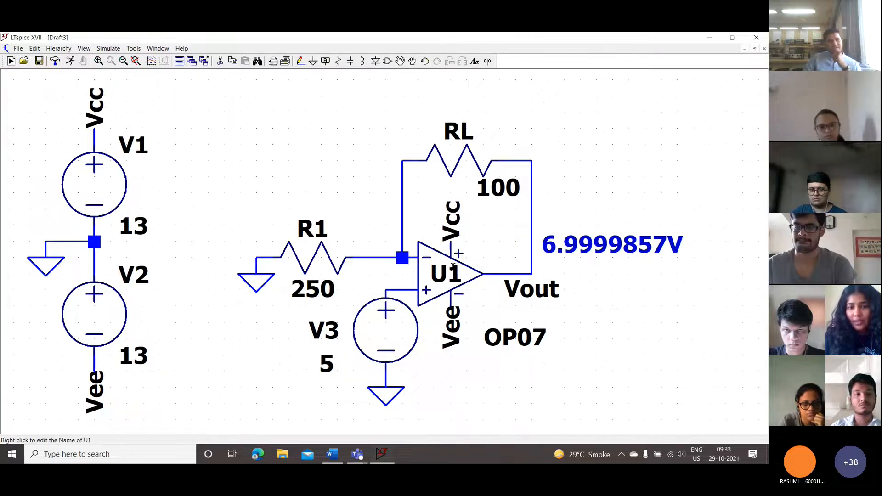
Set source V3 to 1 V, rerun the operating point simulation, and highlight the load resistor current before closing the results.
right_click(382, 328)
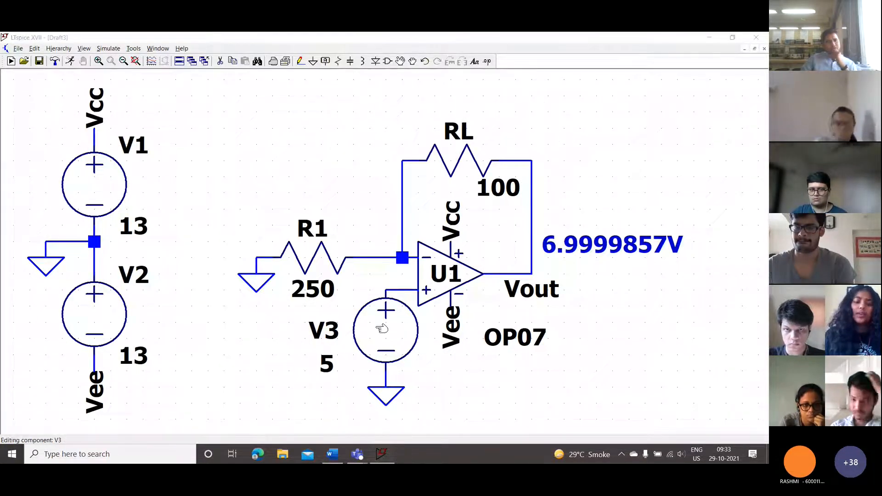
text(1)
key(Return)
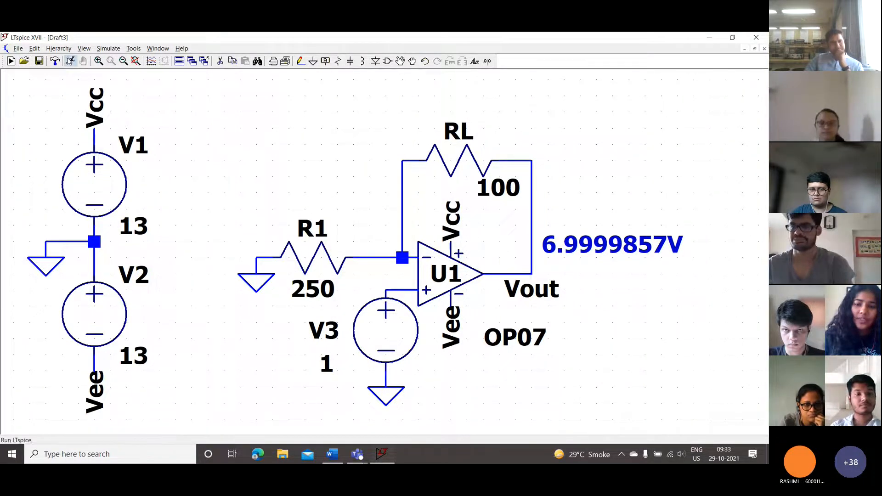
click(69, 60)
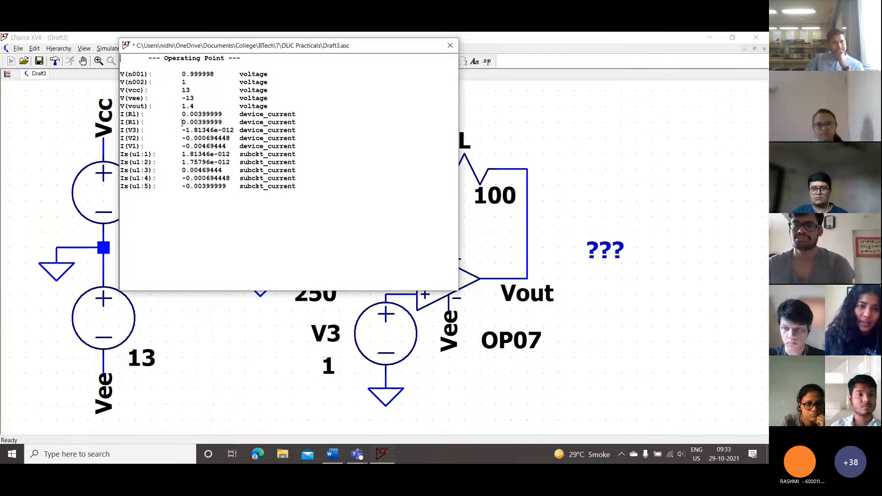
drag(182, 114, 222, 115)
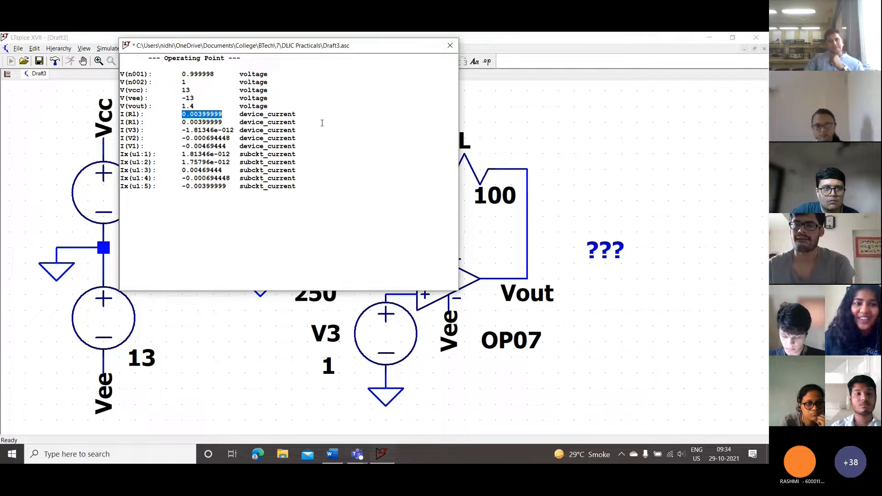
click(450, 45)
Set source V3 to 2 V, rerun the operating point simulation, and highlight the load resistor current before closing the results.
right_click(384, 328)
text(2)
key(Return)
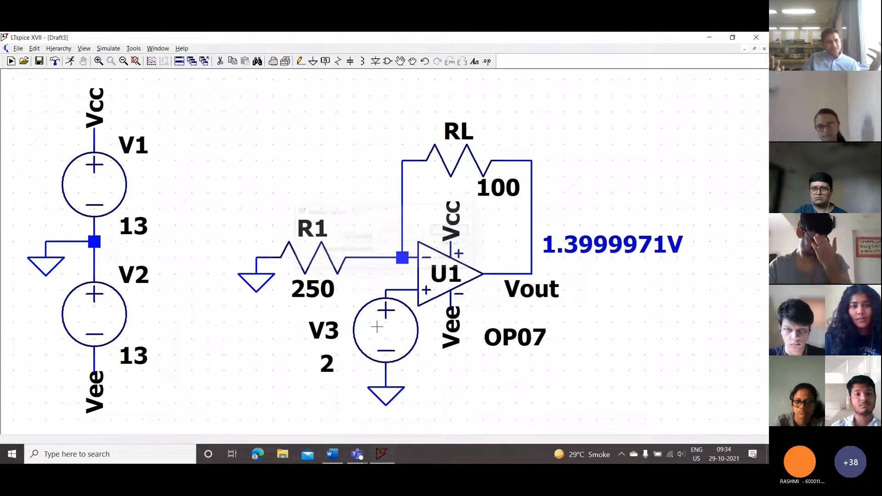
click(72, 64)
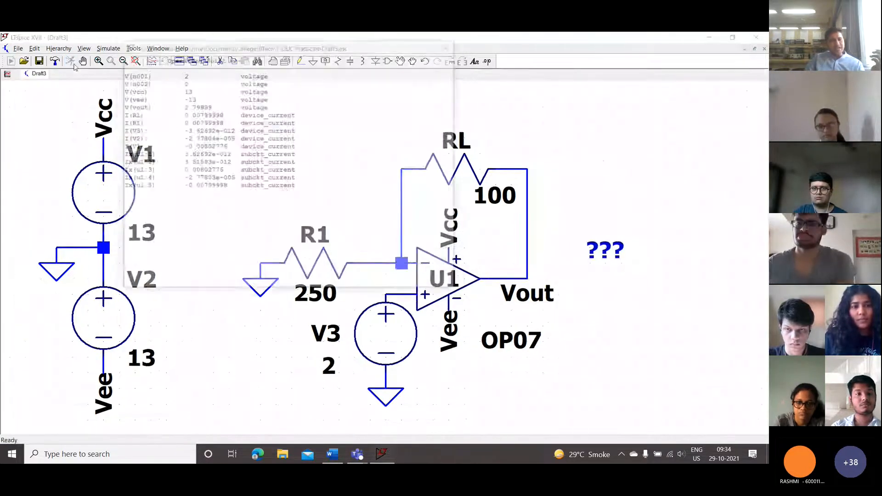
click(182, 114)
double_click(187, 115)
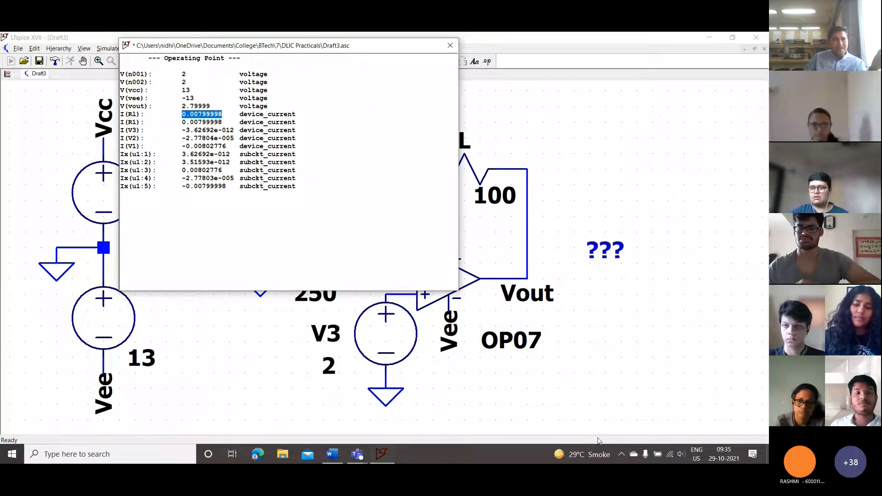
click(680, 427)
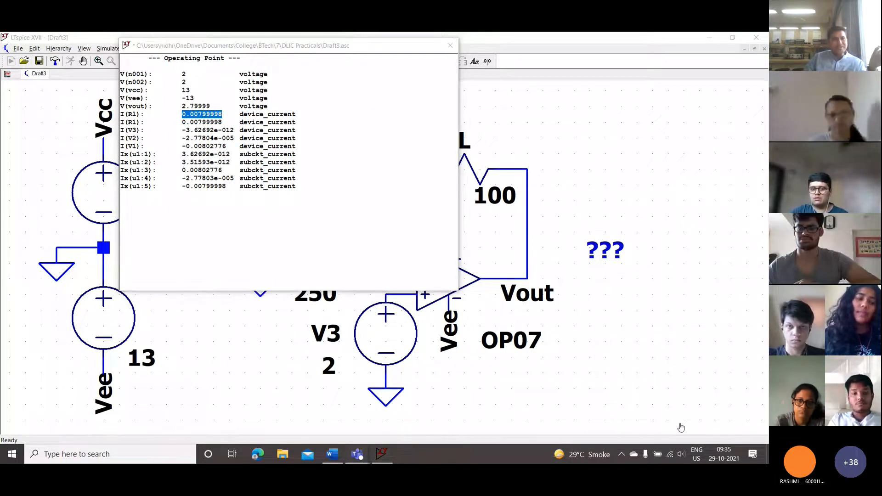
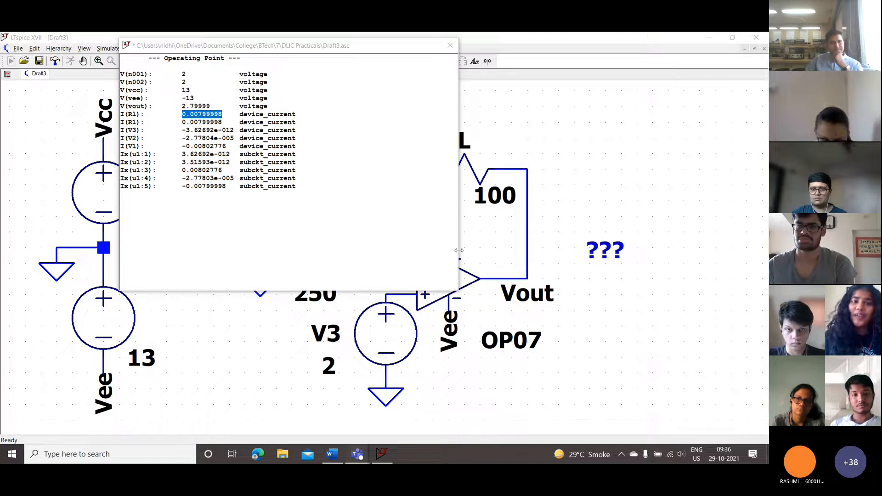
click(448, 45)
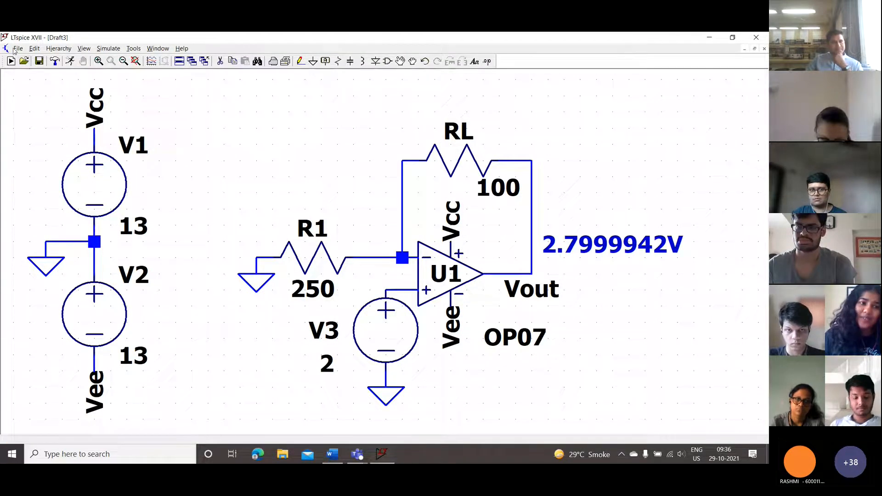
Open the recent V-I_gnd_practice schematic of the grounded-load converter.
click(14, 50)
mouse_move(55, 49)
mouse_move(18, 49)
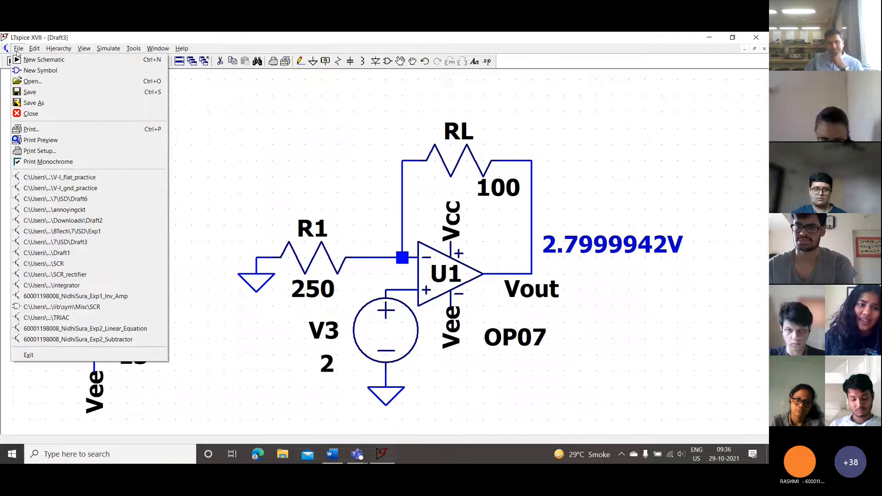
click(55, 189)
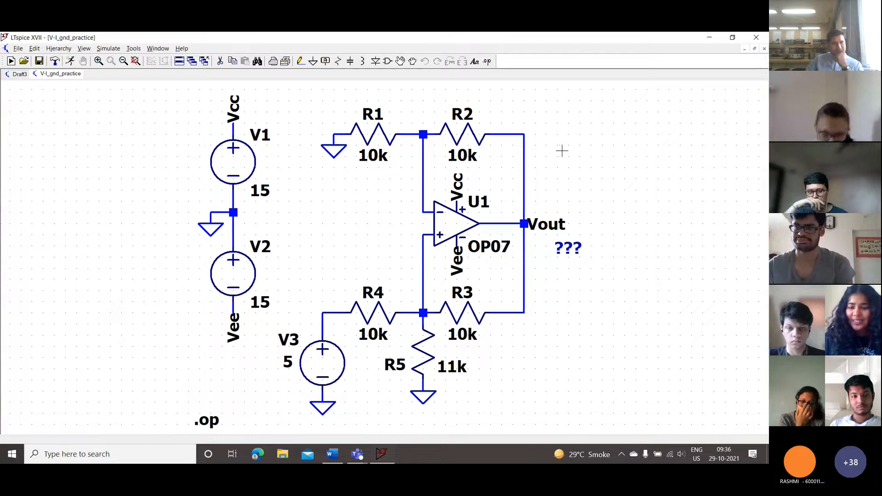
drag(561, 151, 554, 145)
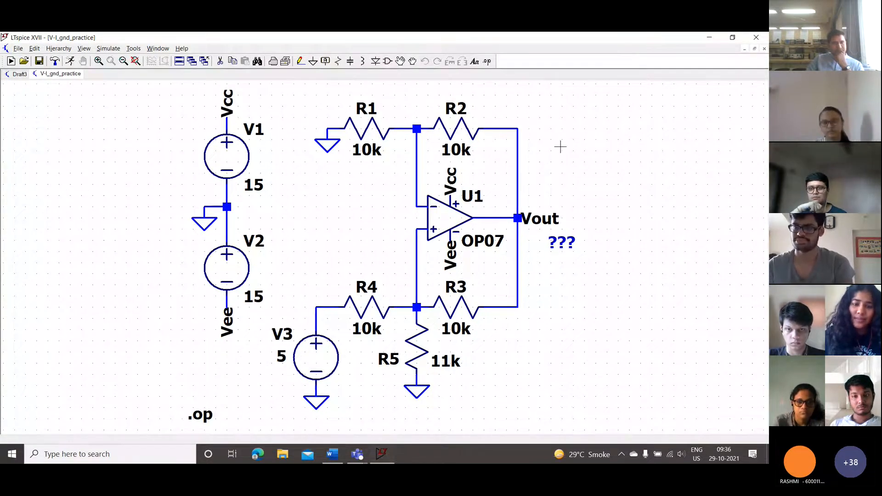
drag(560, 147, 553, 148)
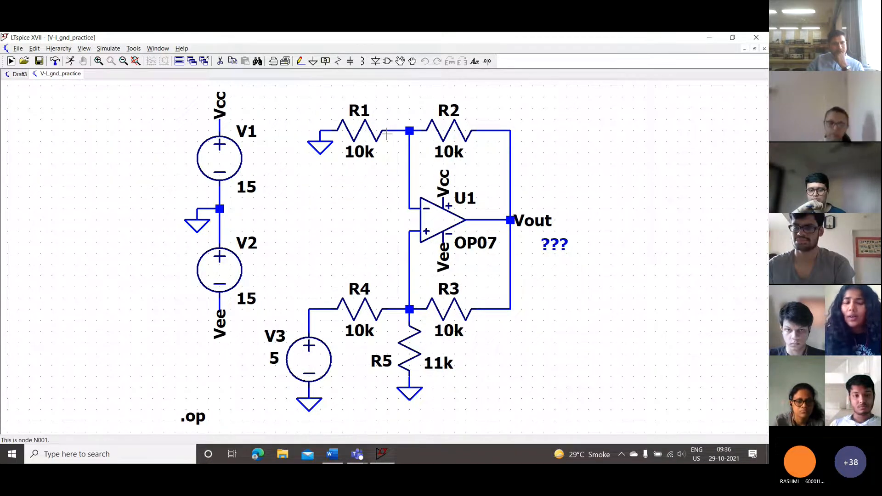
Switch to the V_to_I_converter document in Word and review the grounded-load circuit diagram, its load current derivation and the empty observation table.
key(alt+Tab)
key(alt+Tab)
key(alt+Tab)
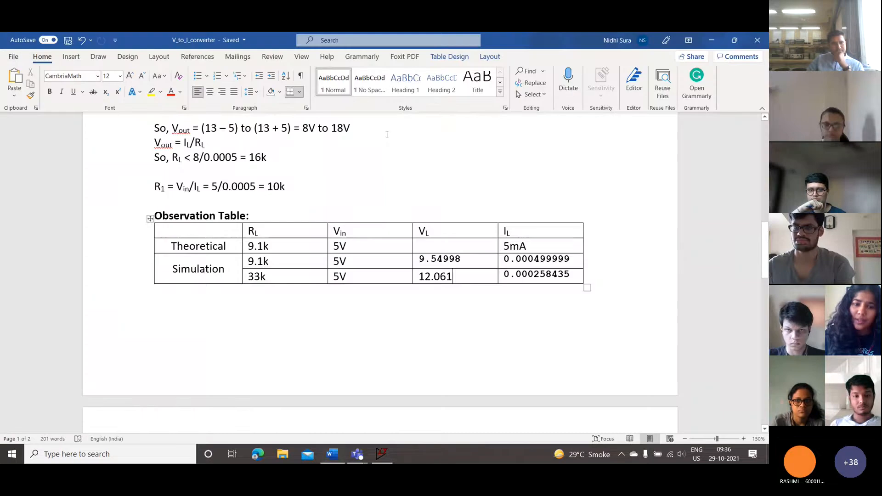
scroll(387, 134, down, 5)
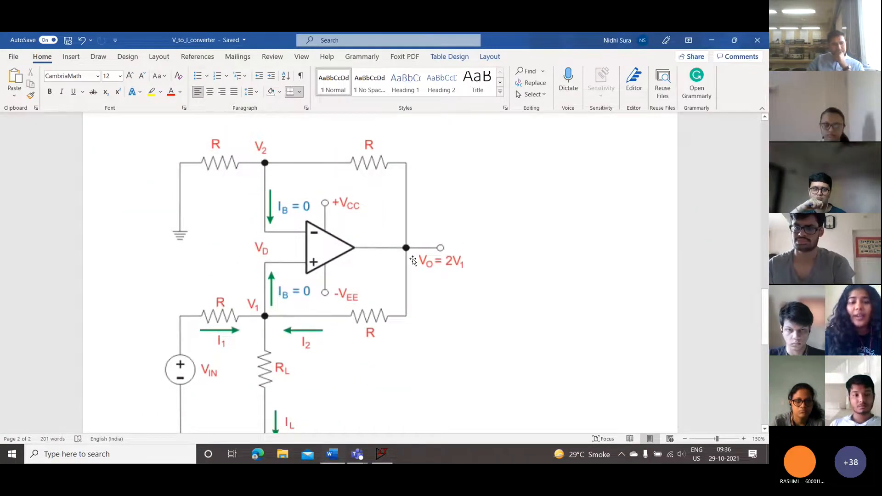
scroll(412, 261, down, 1)
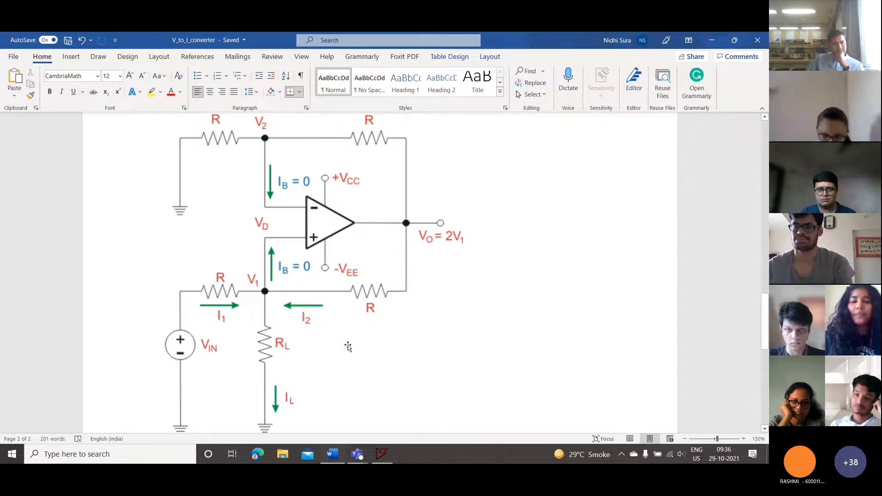
scroll(348, 346, down, 1)
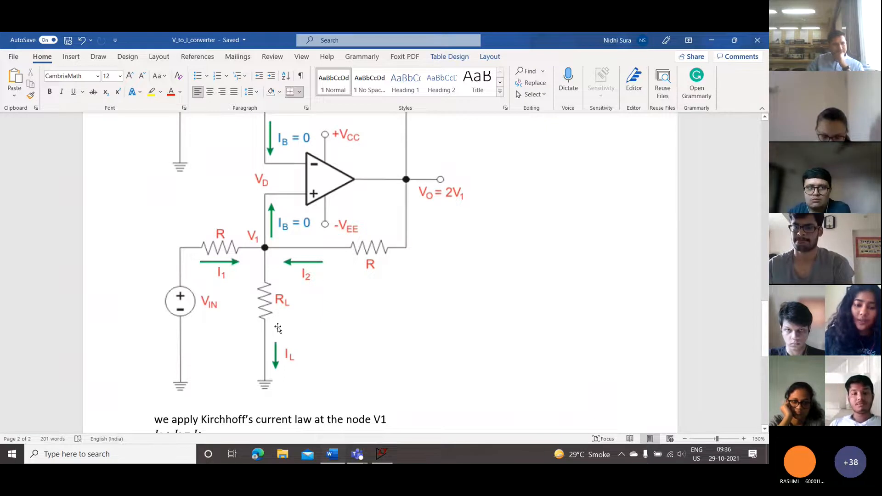
scroll(278, 327, down, 3)
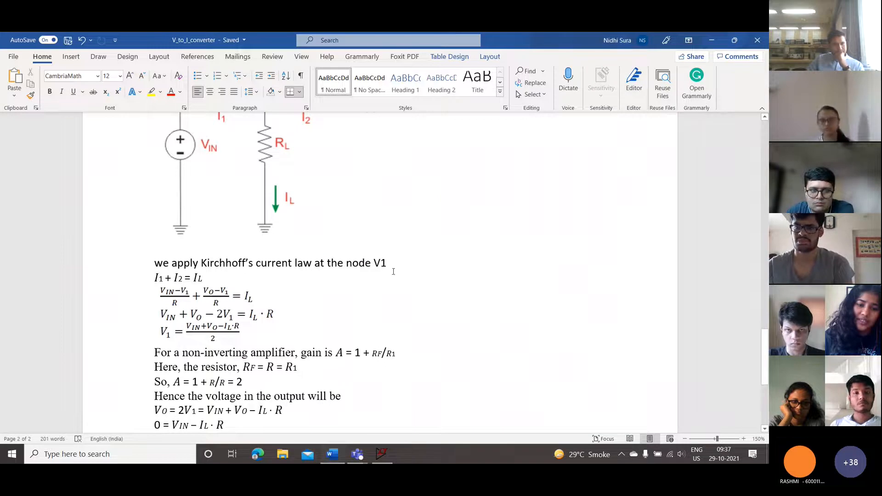
scroll(393, 271, down, 2)
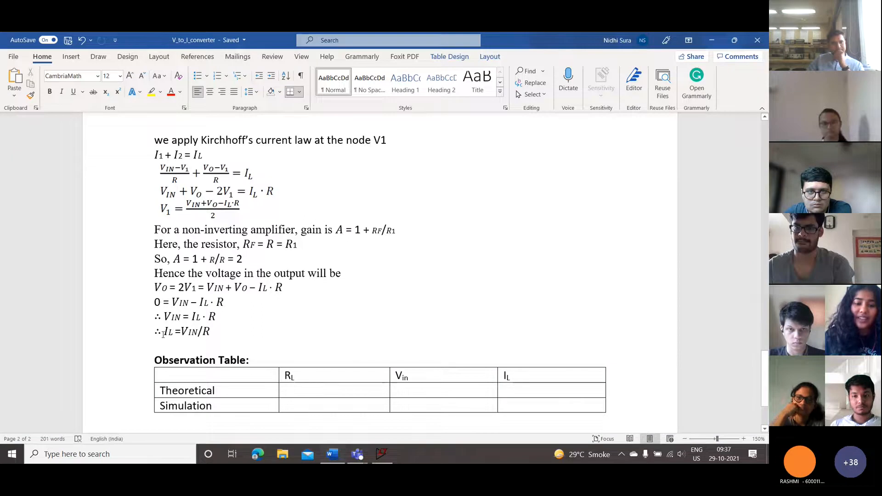
Highlight the load current formula IL = VIN/R in the derivation and review the grounded-load circuit diagram and observation table.
drag(163, 334, 209, 336)
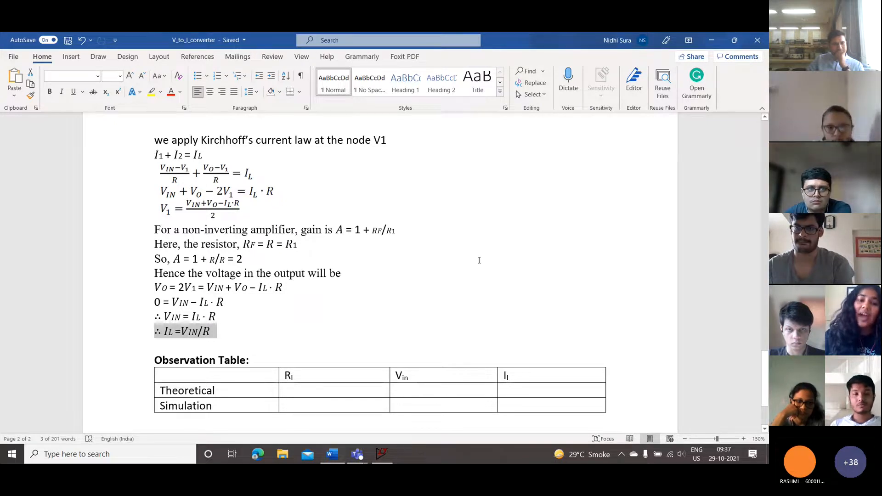
scroll(478, 259, up, 5)
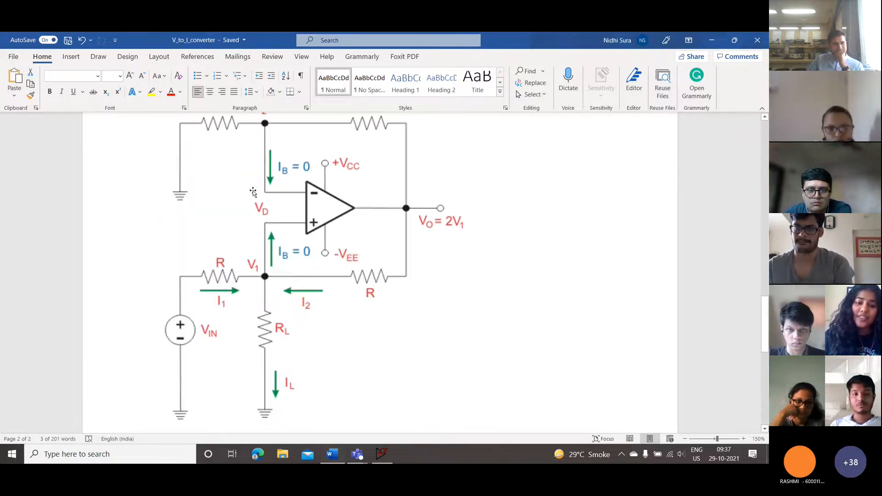
scroll(203, 256, up, 1)
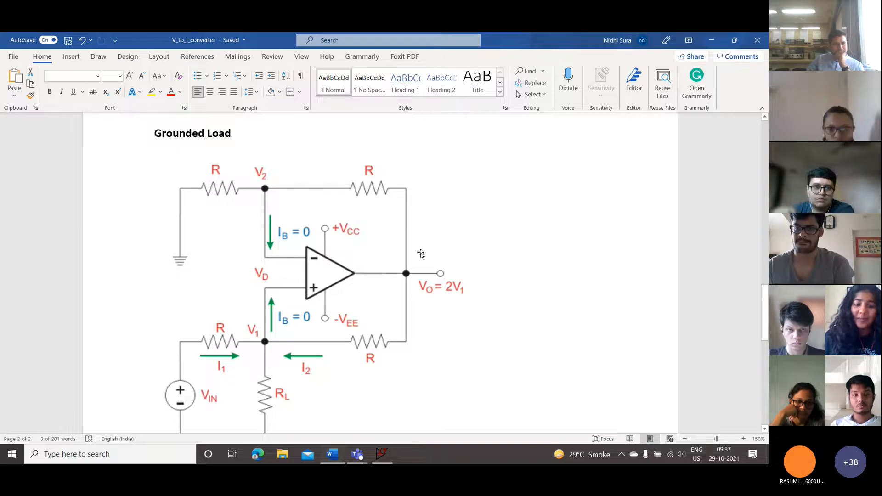
scroll(418, 252, down, 5)
scroll(421, 253, down, 5)
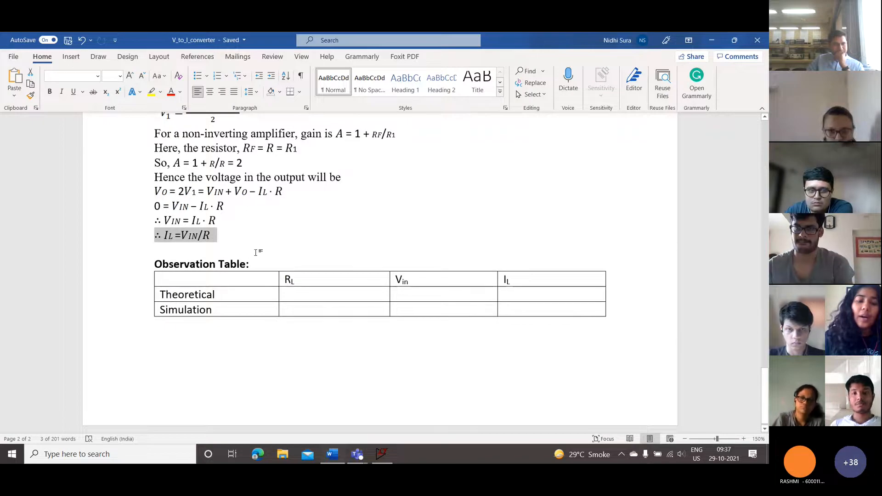
click(256, 251)
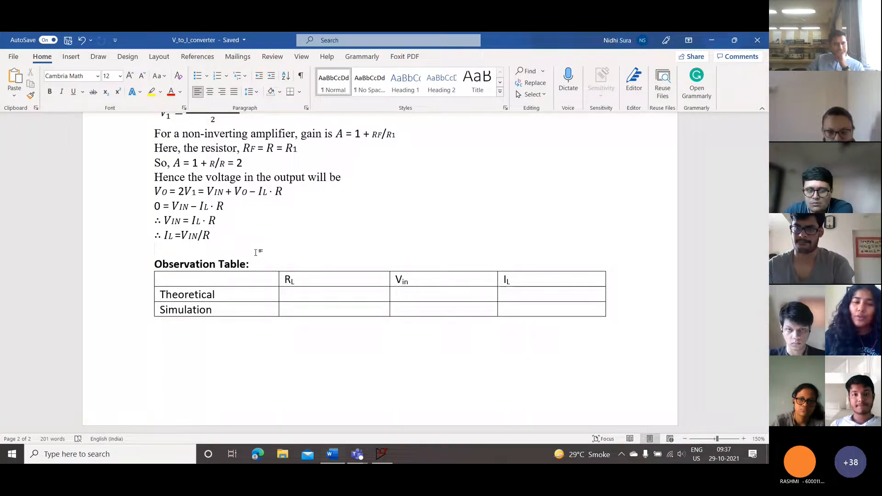
Switch to the V-I_gnd_practice schematic in LTspice and set resistors R1 and R2 to 250 ohms.
key(alt+Tab)
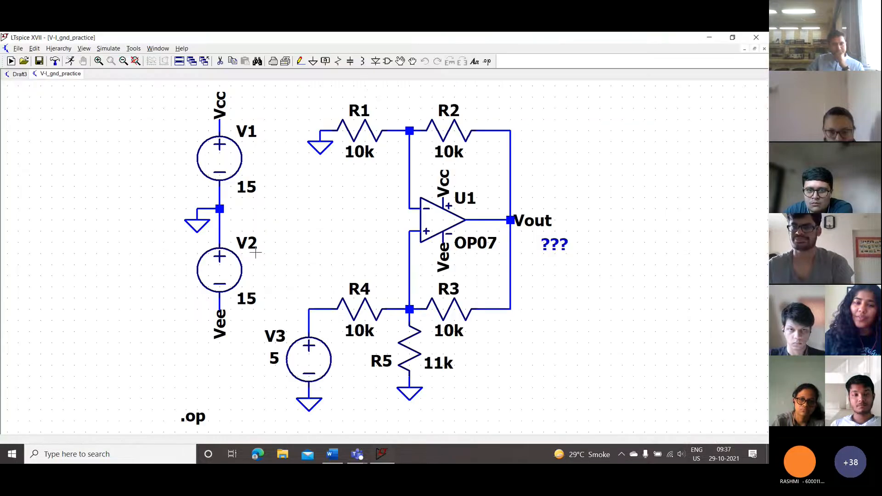
right_click(362, 122)
text(250)
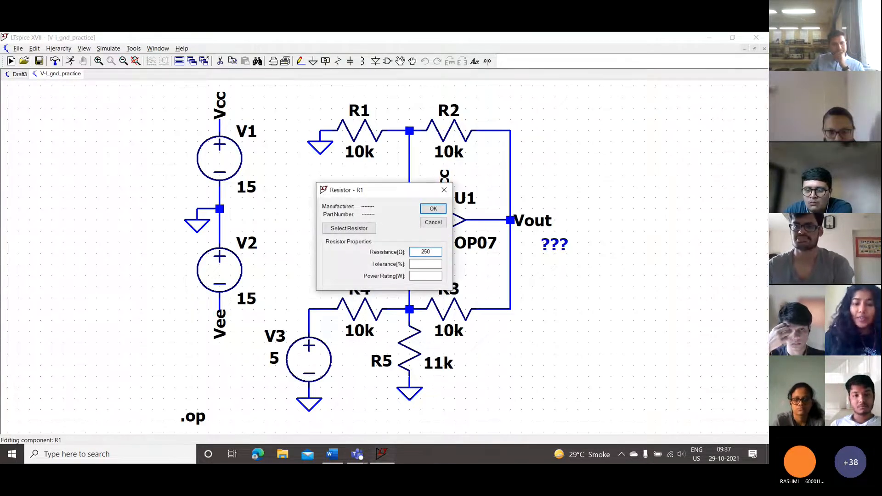
key(Return)
right_click(435, 128)
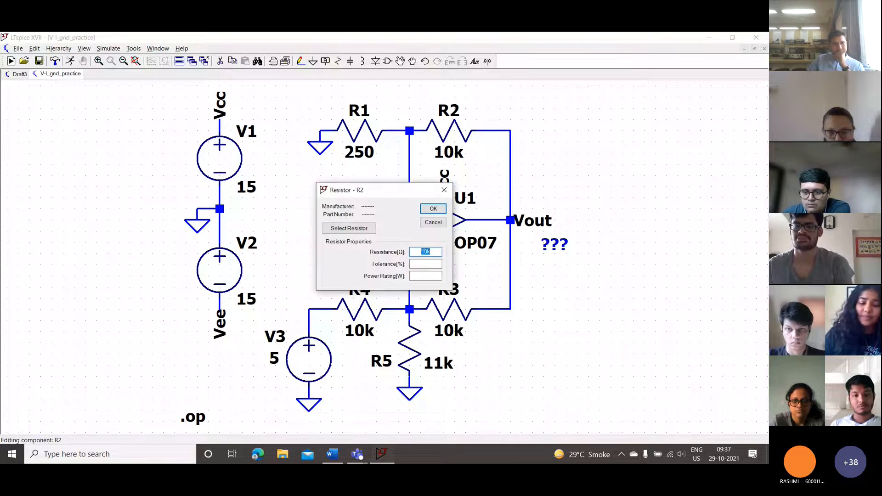
key(Return)
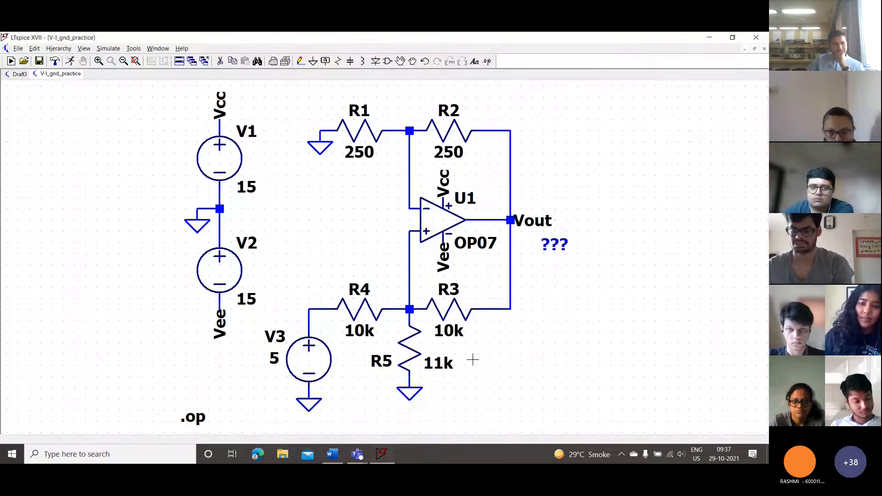
Set resistors R3 and R4 at the op-amp's non-inverting input to 250 ohms.
right_click(442, 317)
text(250)
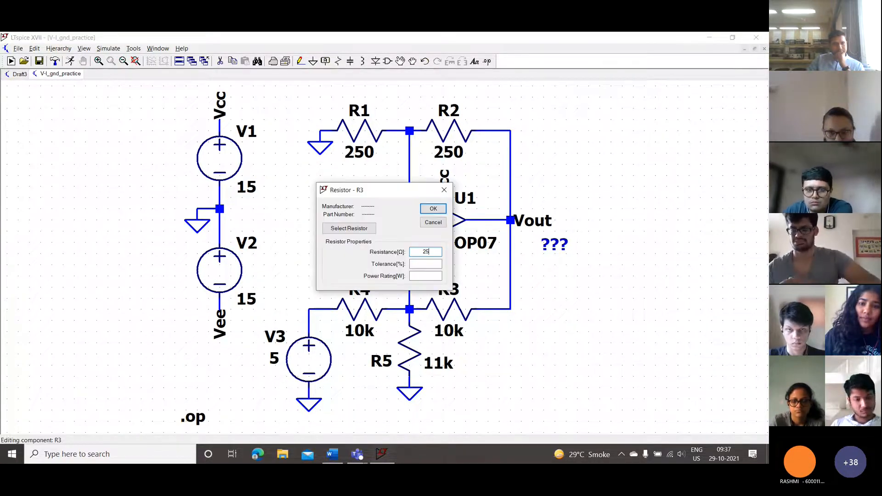
key(Return)
right_click(361, 324)
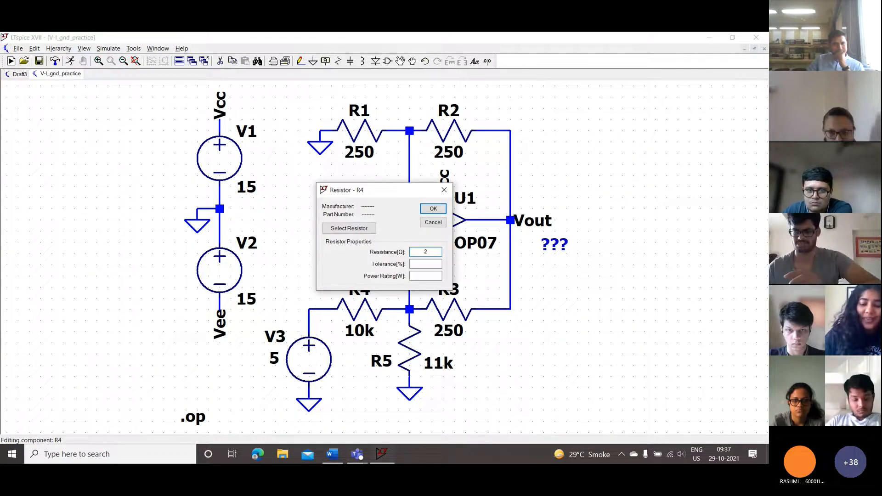
text(250)
key(Return)
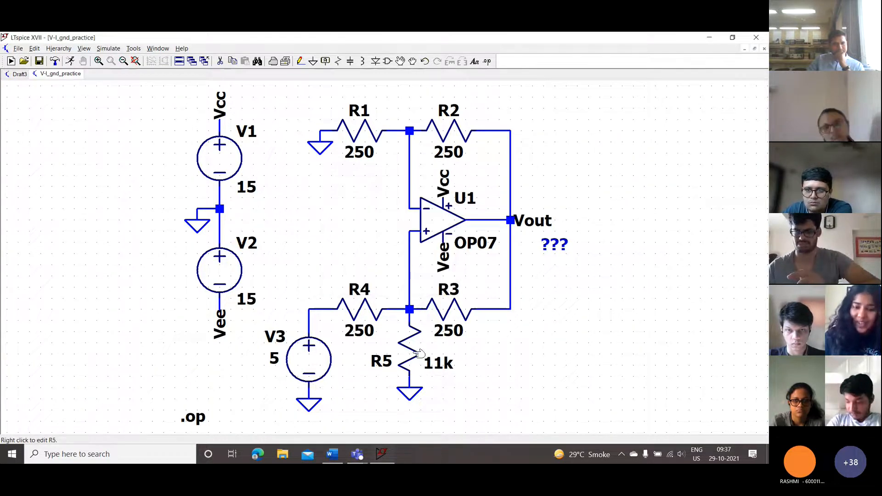
Set load resistor R5 to 100 ohms and run the operating point simulation.
right_click(415, 355)
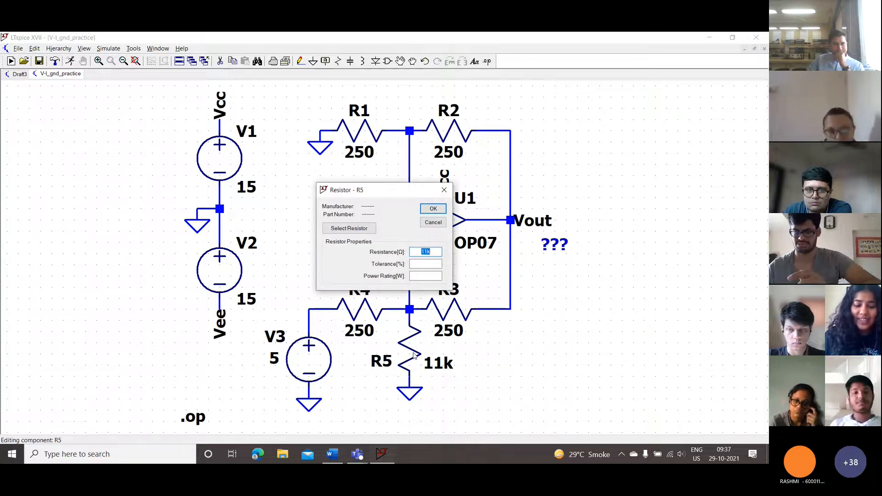
text(100)
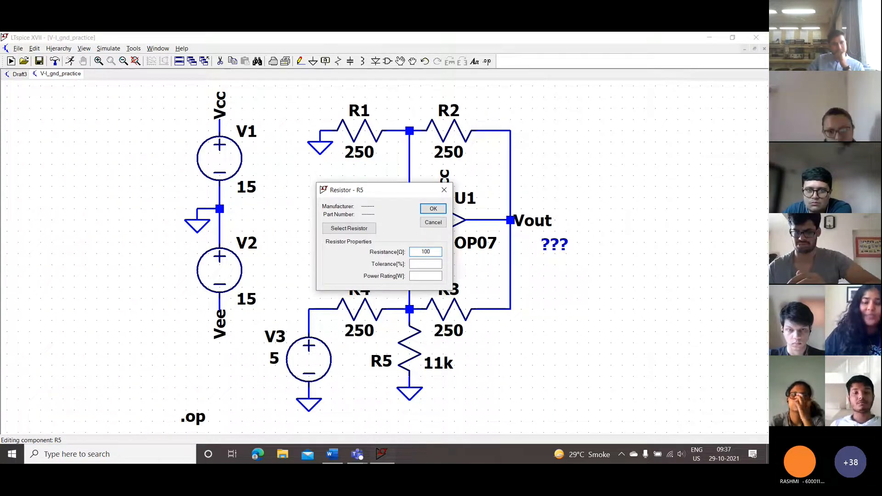
key(Return)
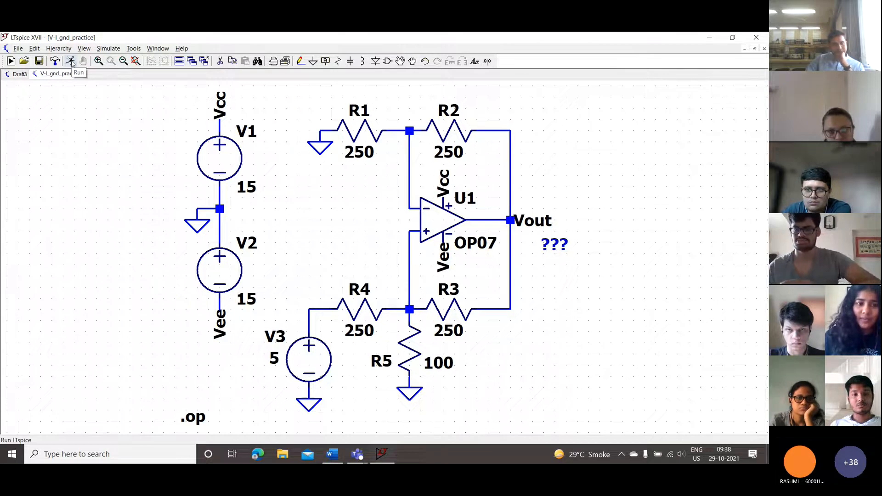
click(71, 62)
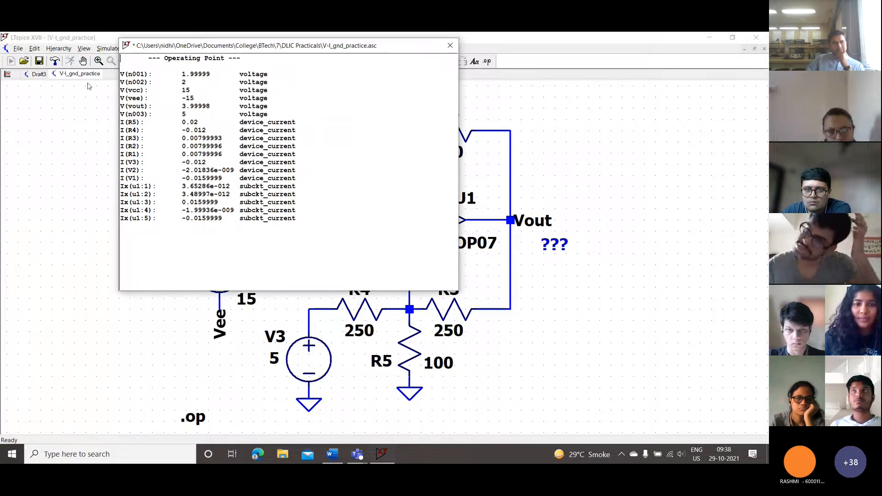
Move the operating point results clear of the circuit, highlight the Vout voltage and the R5 current, and close the results.
drag(259, 47, 686, 48)
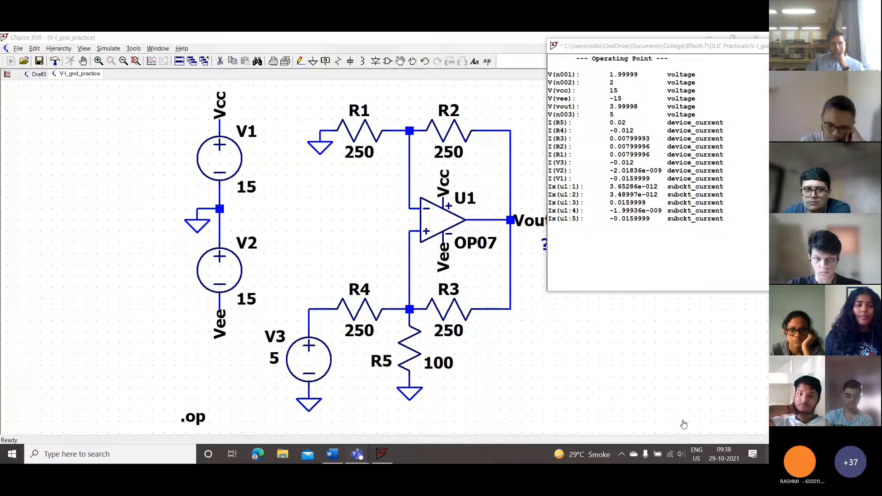
click(621, 47)
drag(621, 47, 133, 103)
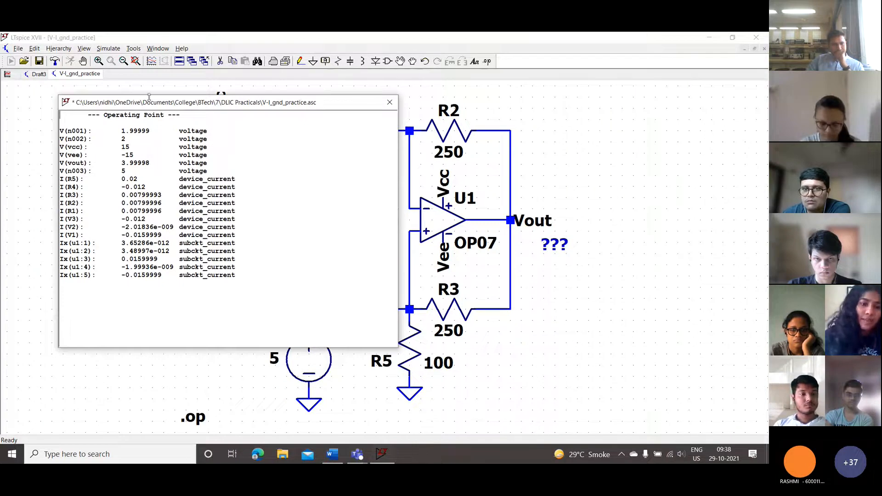
drag(153, 104, 151, 110)
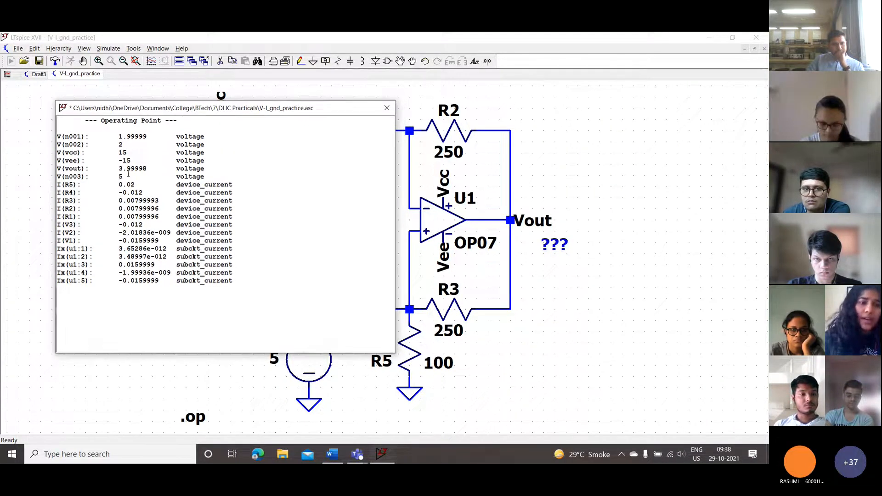
drag(119, 168, 145, 169)
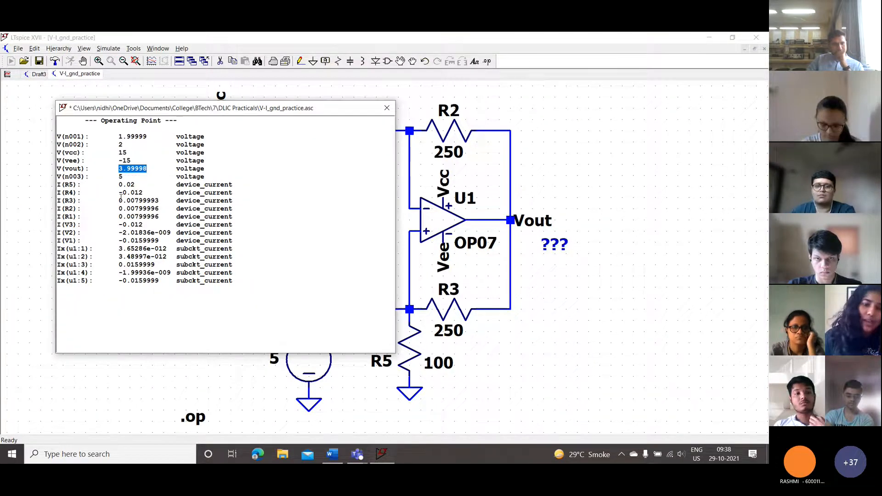
drag(252, 112, 250, 57)
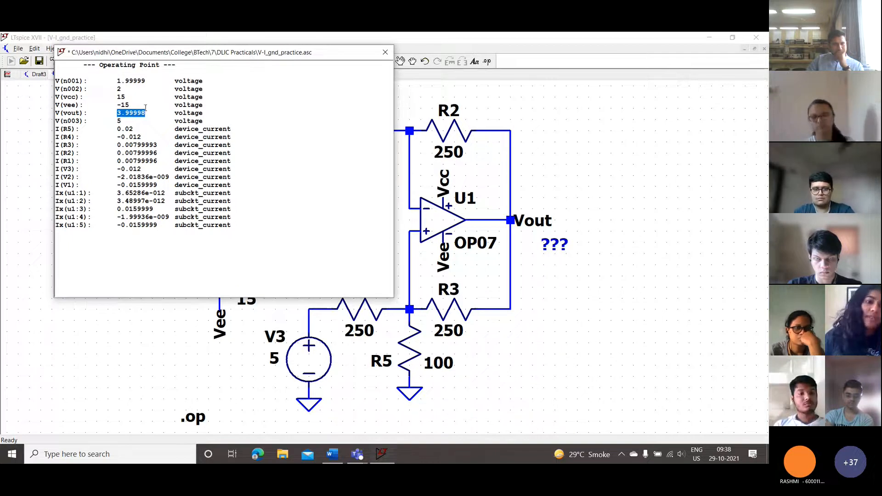
click(118, 129)
double_click(118, 129)
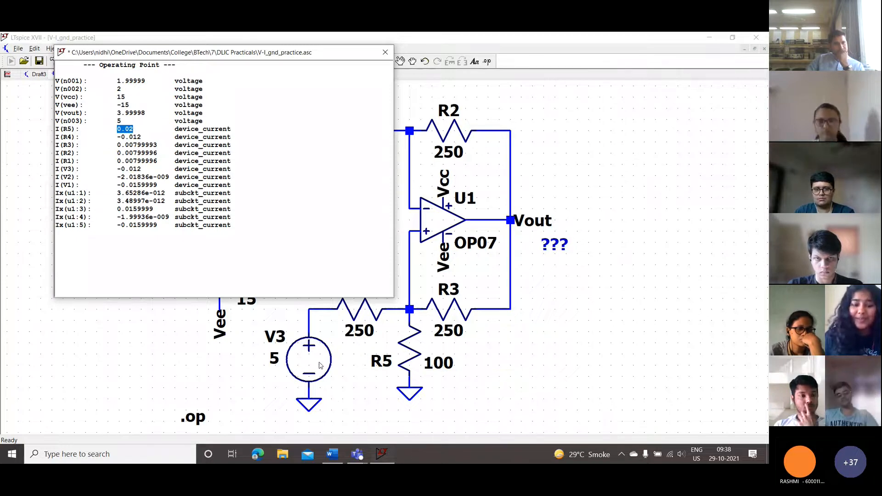
click(385, 52)
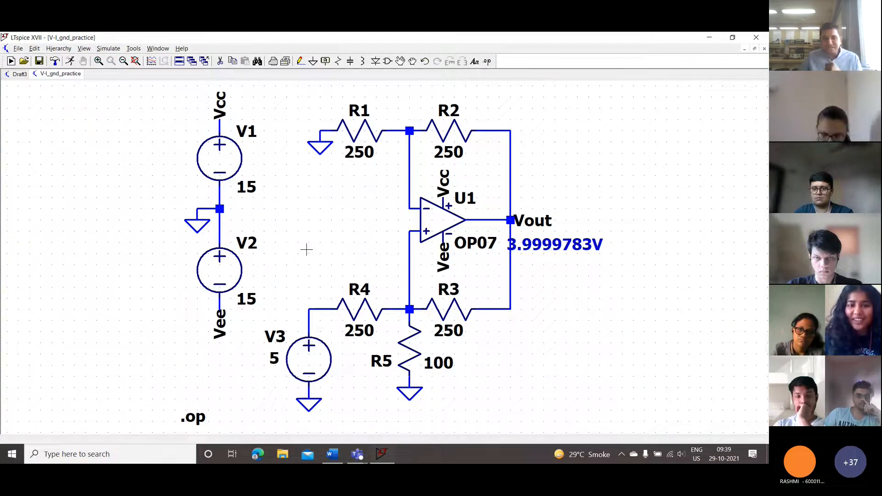
drag(307, 250, 305, 246)
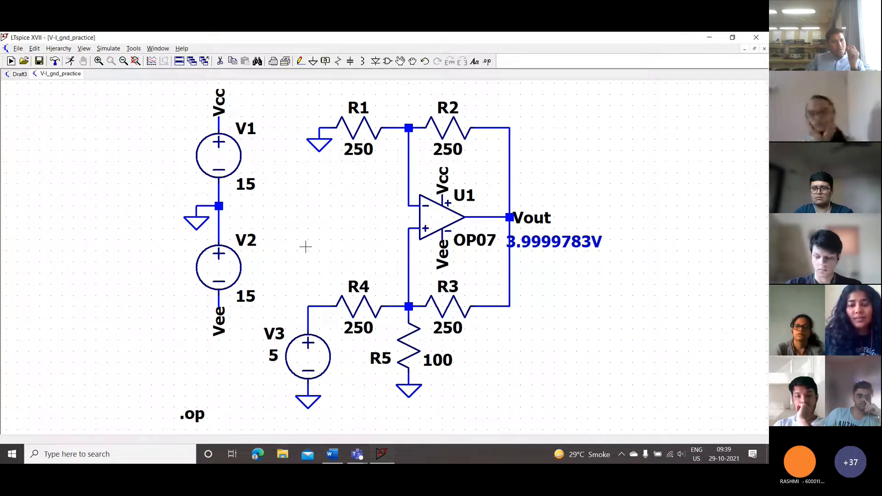
click(685, 431)
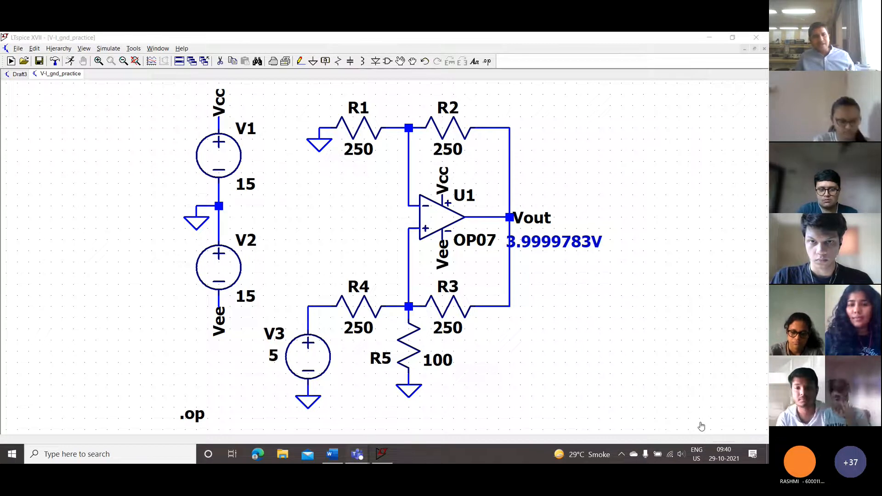
click(700, 426)
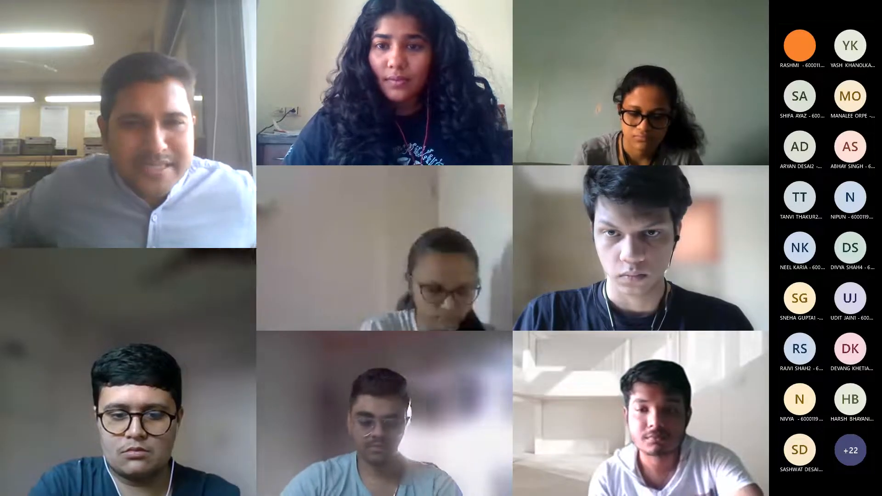
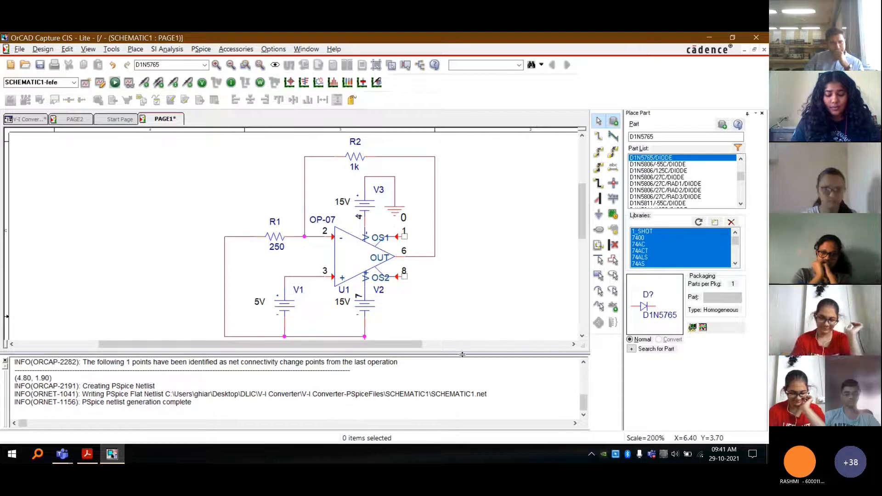
In the OrCAD Capture floating-load schematic, enlarge the drawing area and rename feedback resistor R2 as RL.
drag(461, 352, 457, 414)
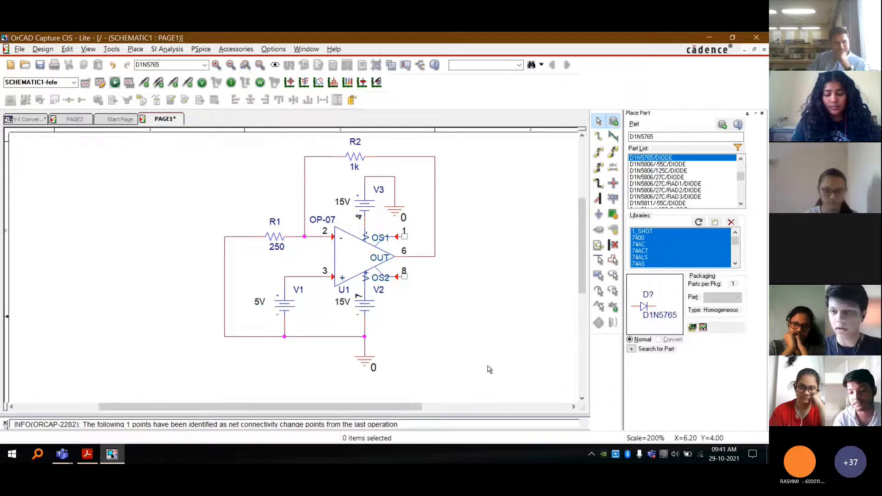
click(761, 113)
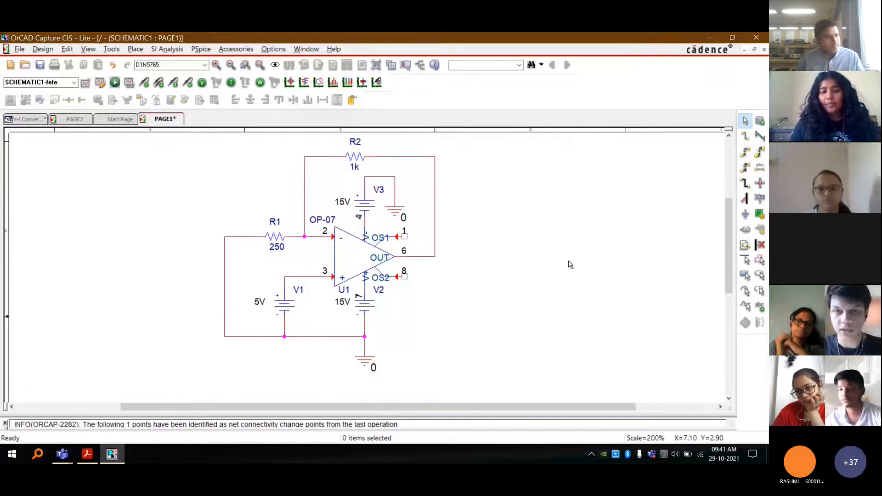
double_click(356, 143)
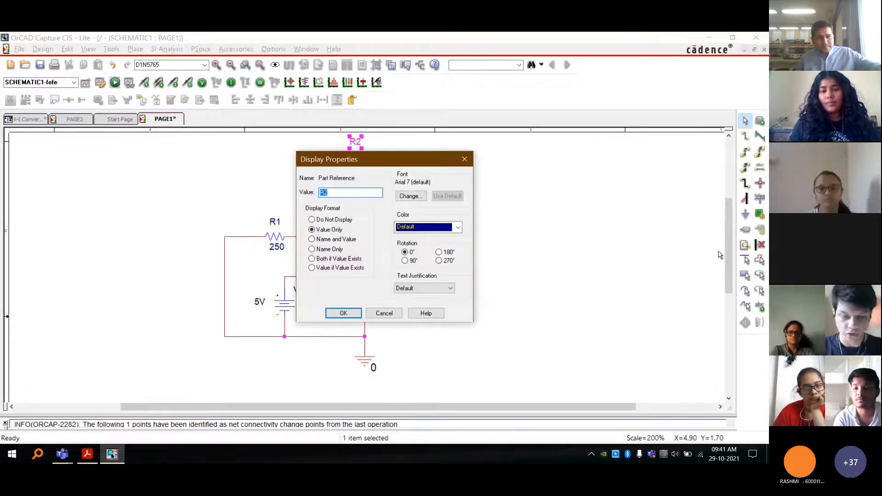
key(Return)
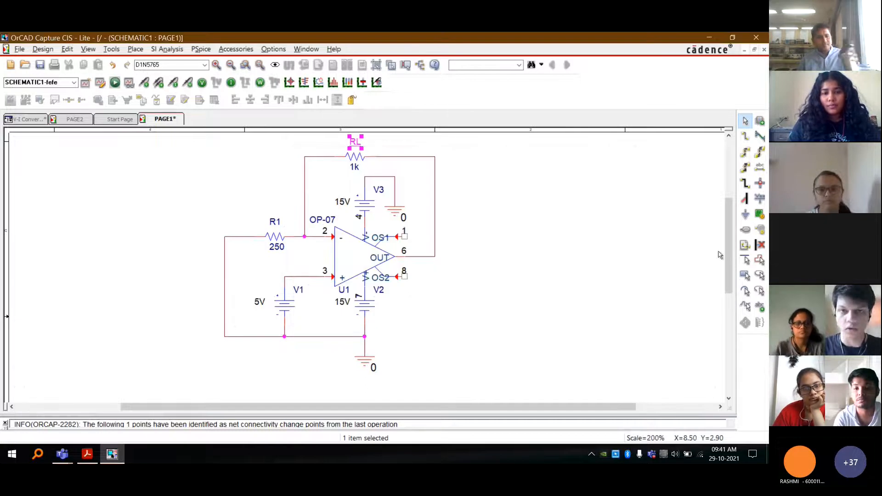
click(639, 227)
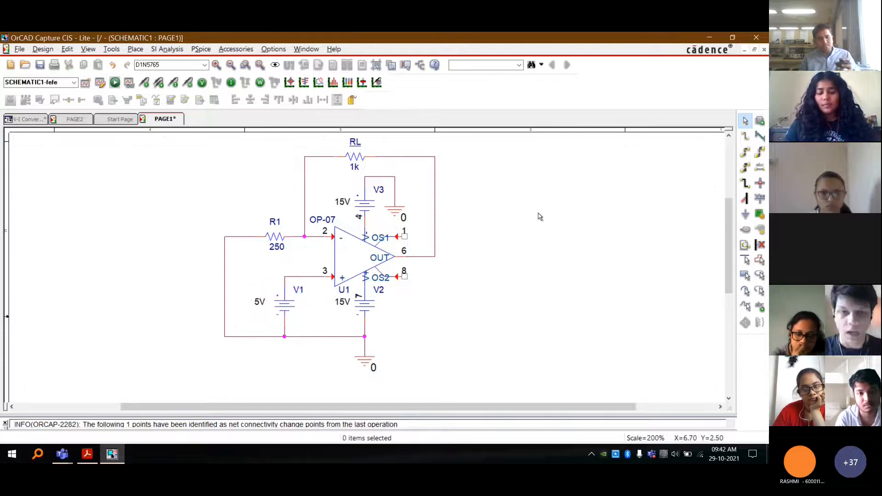
Shift resistor R1 and its vertical ground-side wire farther away from the op-amp's inverting input.
drag(277, 239, 257, 239)
click(287, 239)
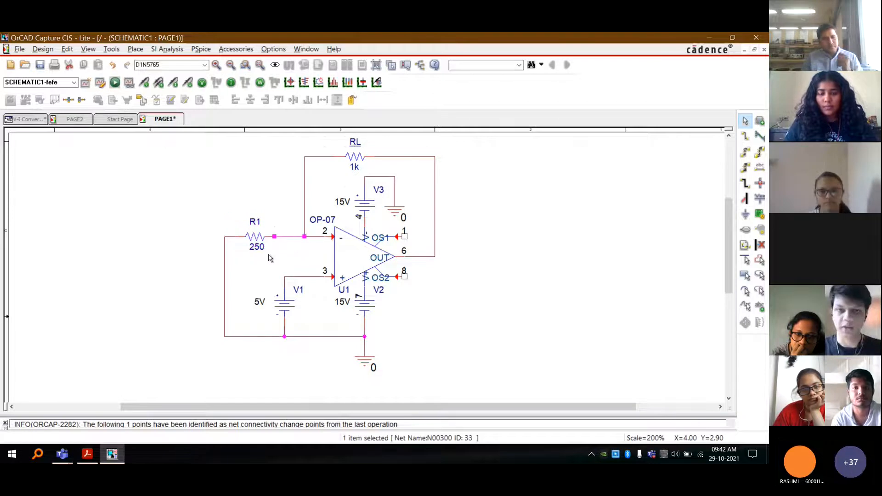
drag(224, 262, 214, 262)
drag(254, 240, 245, 242)
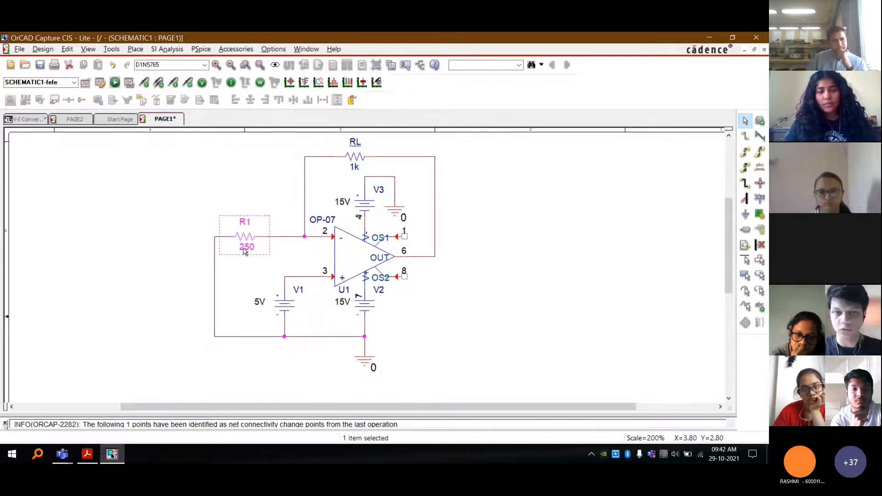
Set the value of resistor R1 to 220 ohms.
double_click(243, 248)
text(220)
key(Return)
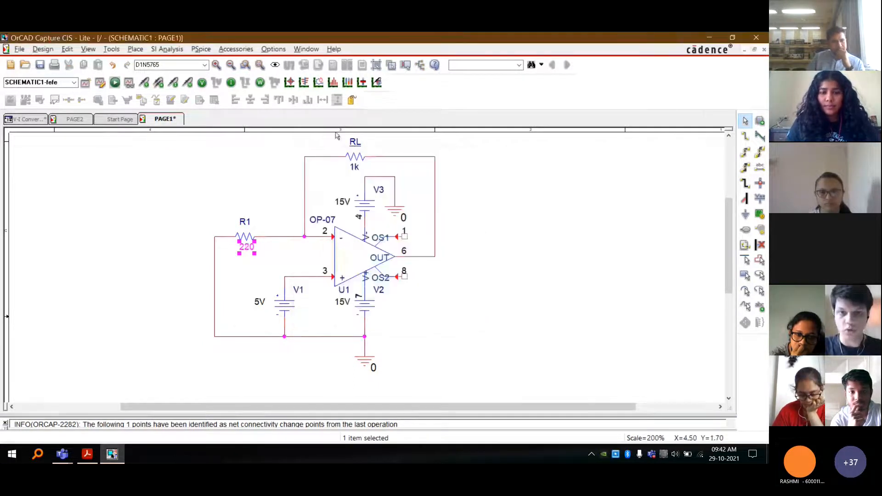
Place a resistor R from the ANALOG library above the wire joining R1 to the op-amp's inverting input.
click(579, 157)
click(759, 122)
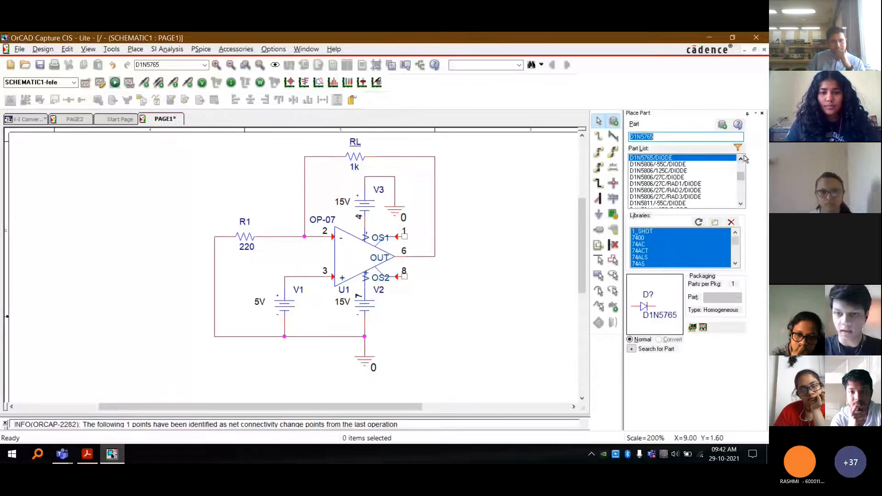
text(R)
key(Return)
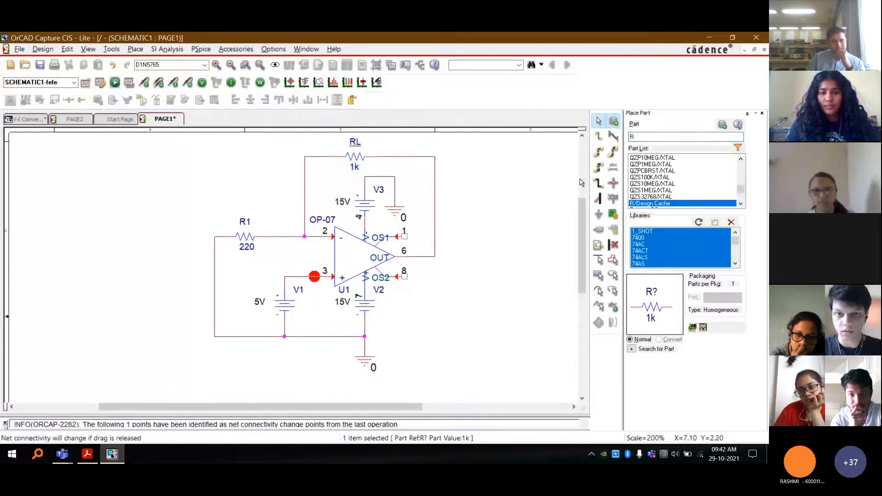
click(650, 137)
text(/)
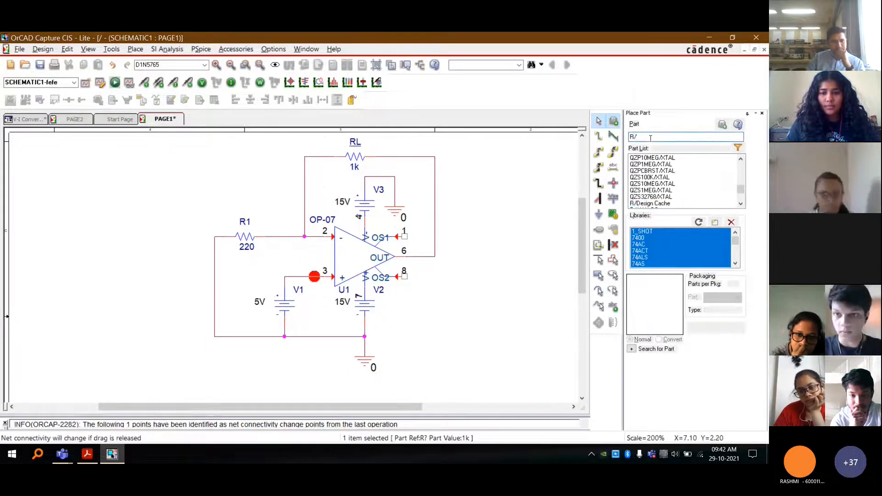
key(BackSpace)
key(BackSpace)
text(R)
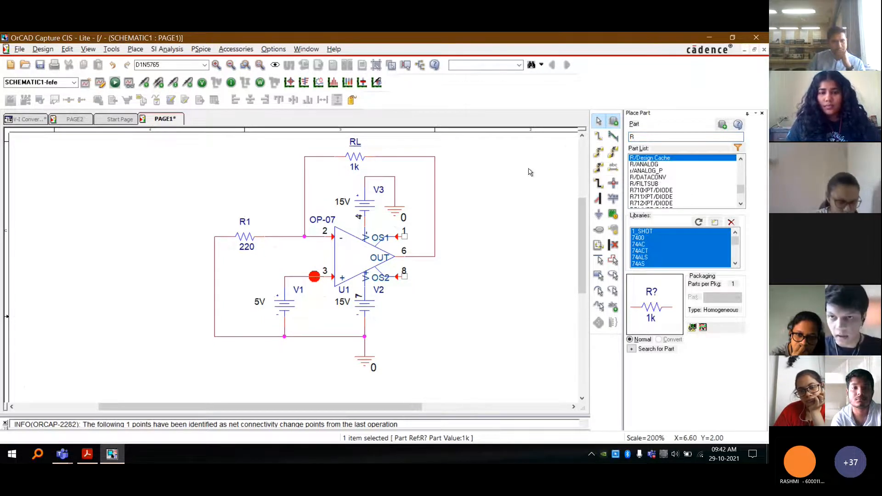
click(276, 202)
key(Escape)
Remove the wire between R1 and the inverting-input node and put the new resistor in that gap, in series with R1.
click(283, 237)
key(Delete)
click(285, 215)
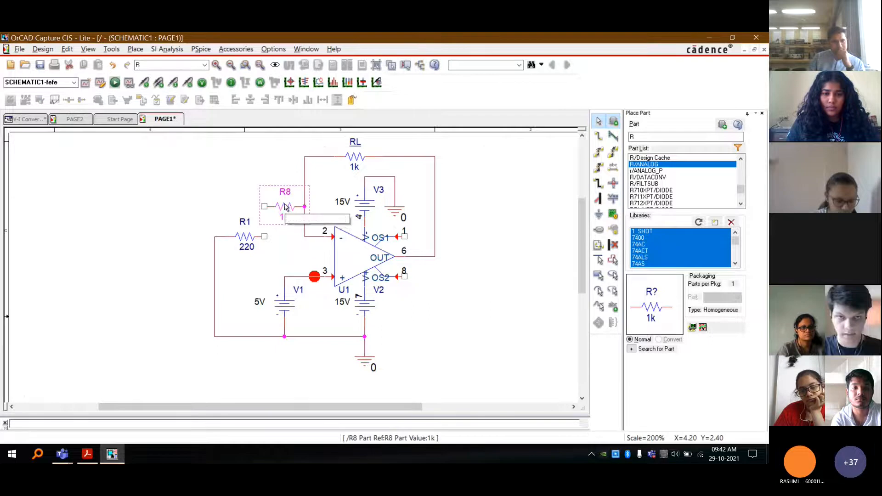
key(Delete)
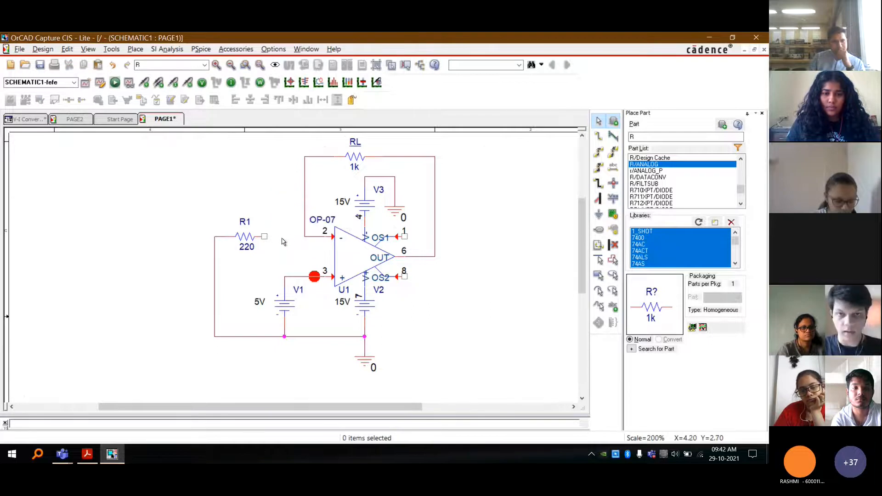
key(ctrl+v)
click(266, 218)
click(285, 269)
Set the value of the new series resistor R8 to 33 ohms.
double_click(283, 248)
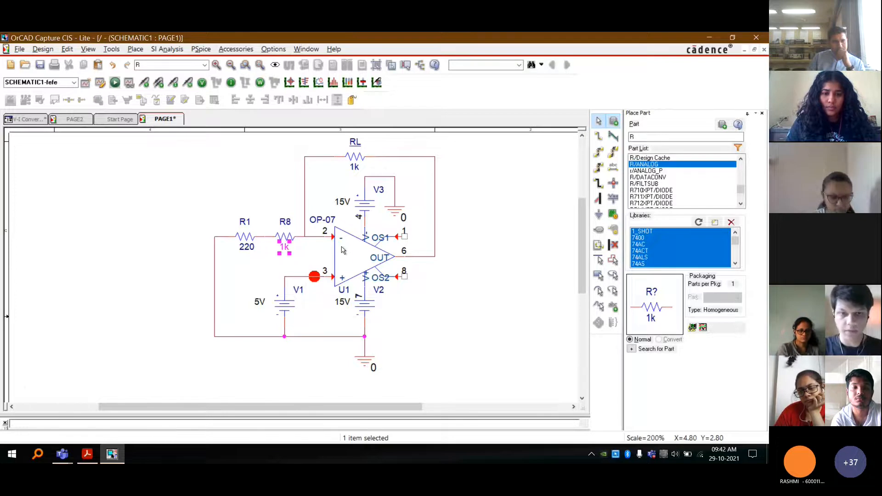
text(33)
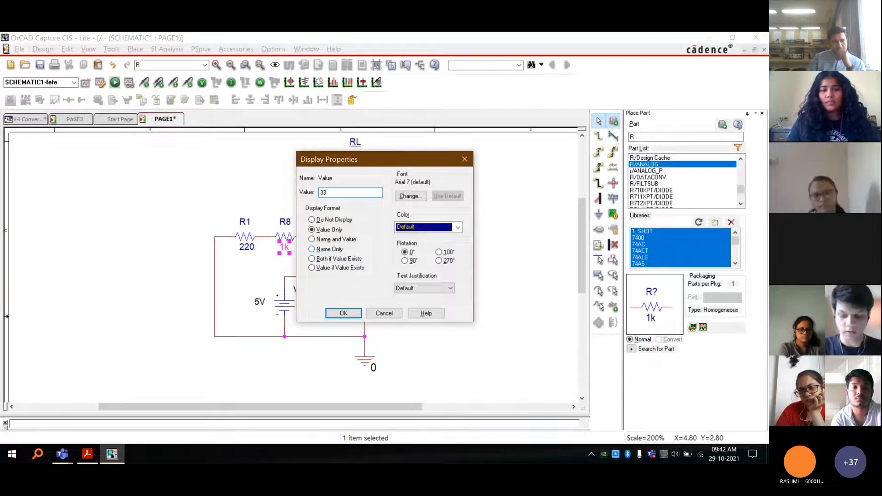
key(Return)
click(492, 309)
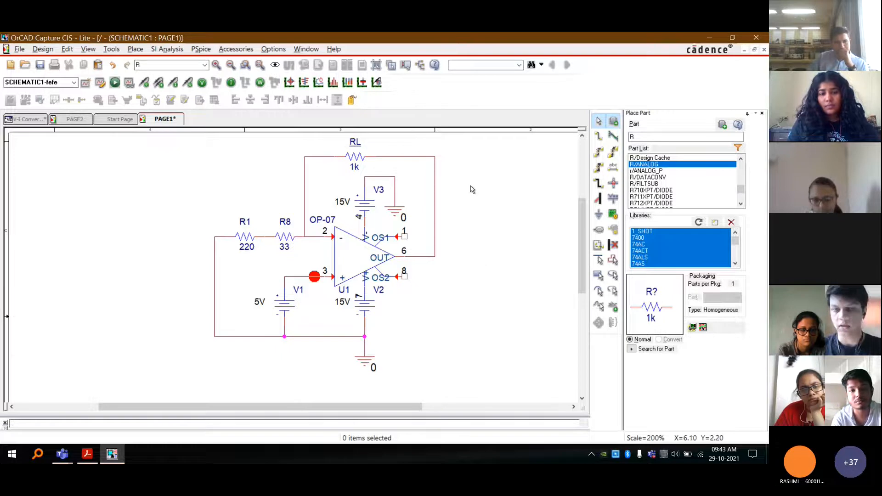
Create a new PSpice simulation profile named VI.
click(205, 50)
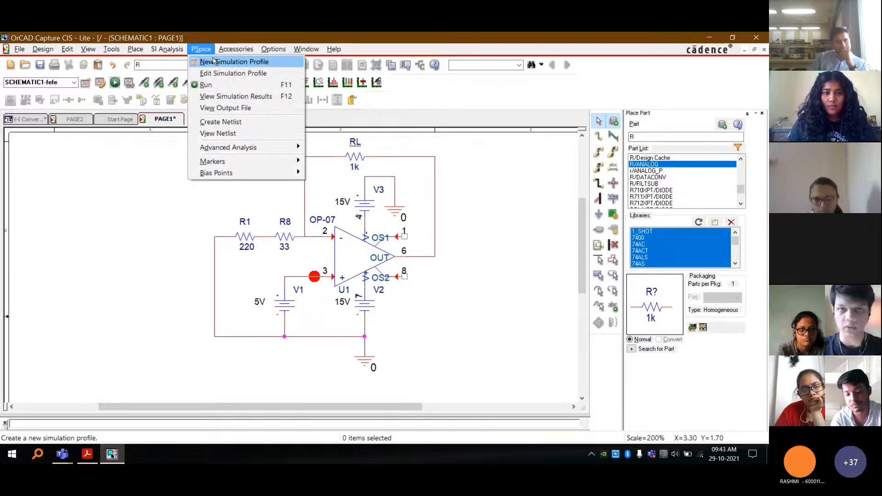
click(229, 61)
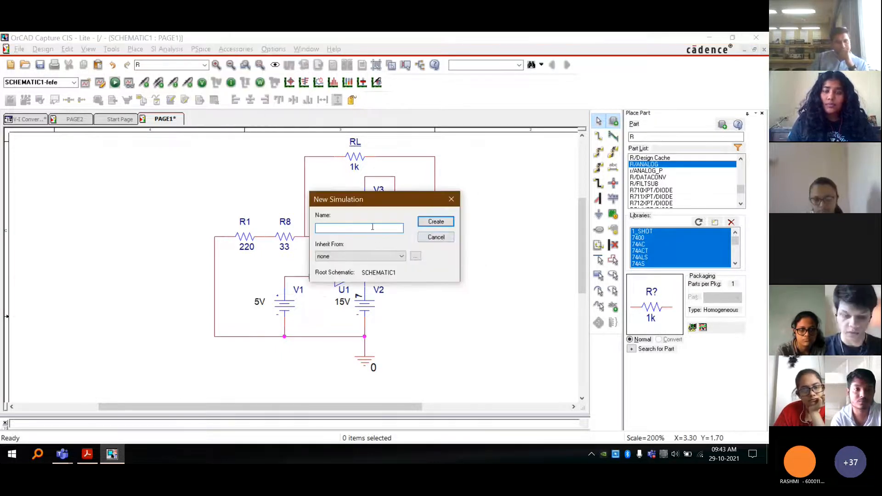
key(Return)
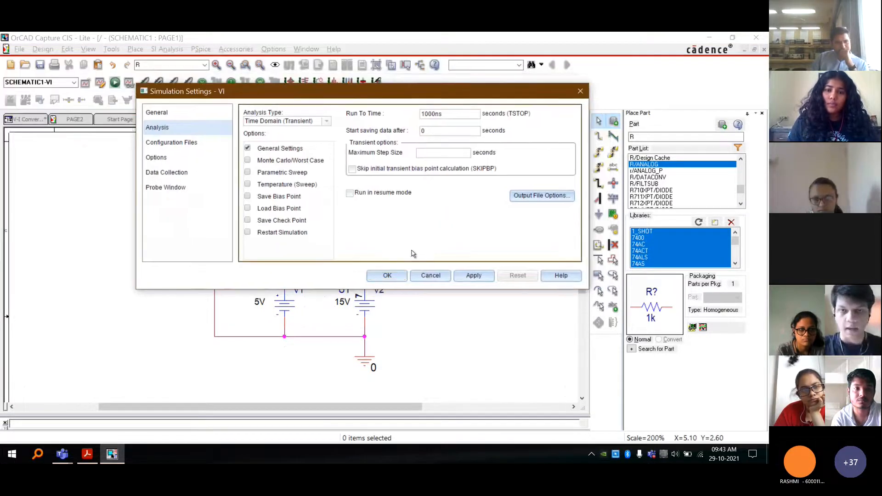
Set the transient analysis to run to 100ms with a maximum step size of 1ms and accept the settings.
click(462, 114)
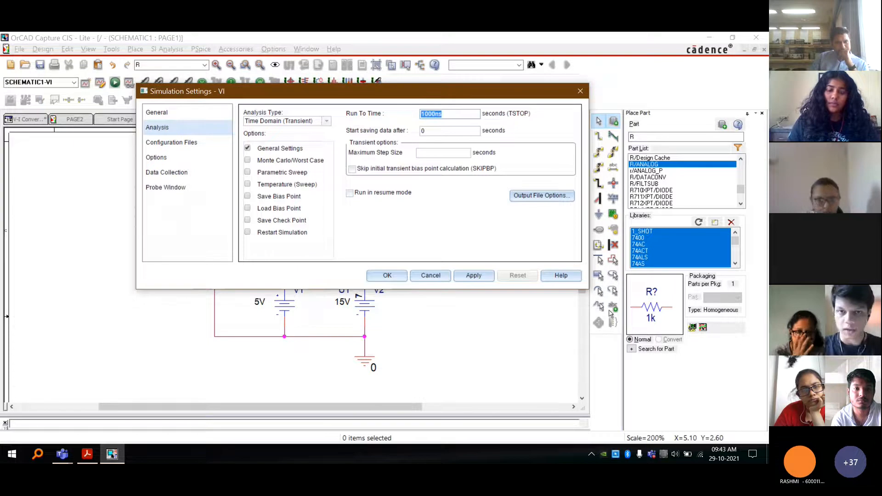
text(100ms)
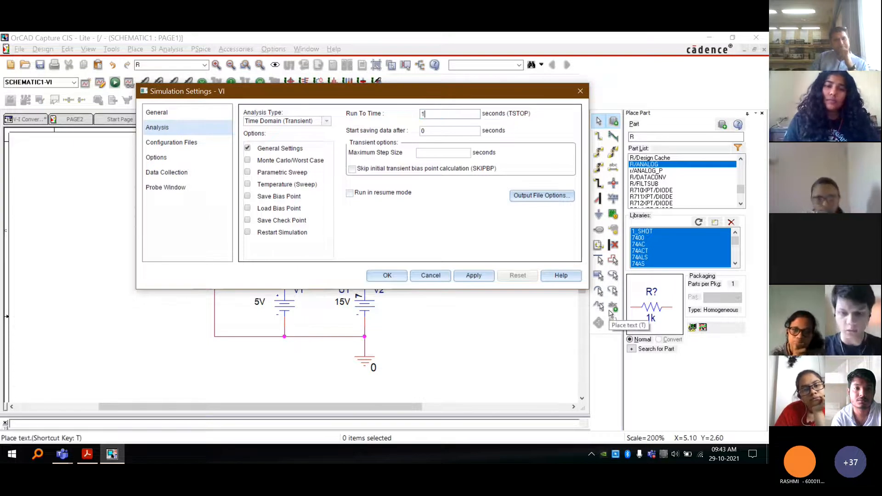
click(424, 152)
text(1ms)
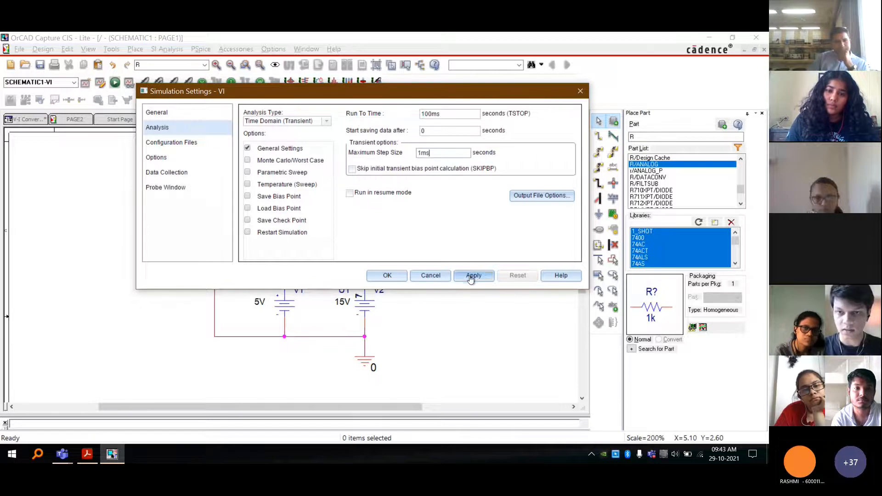
click(387, 276)
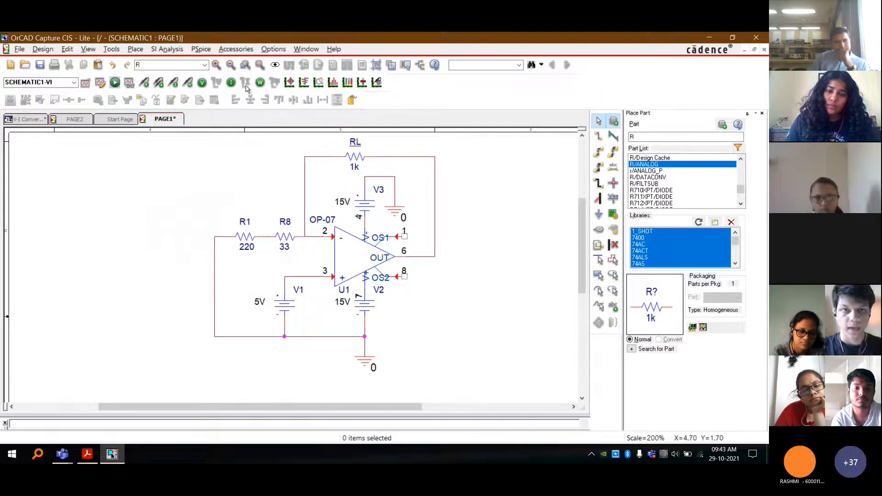
Run the PSpice simulation, view its waveform window at full size, and return to the schematic.
click(115, 82)
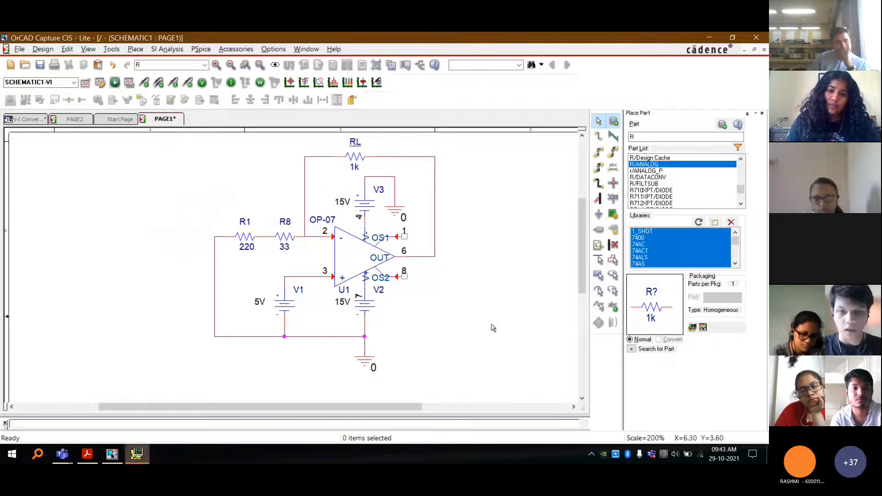
scroll(493, 328, up, 1)
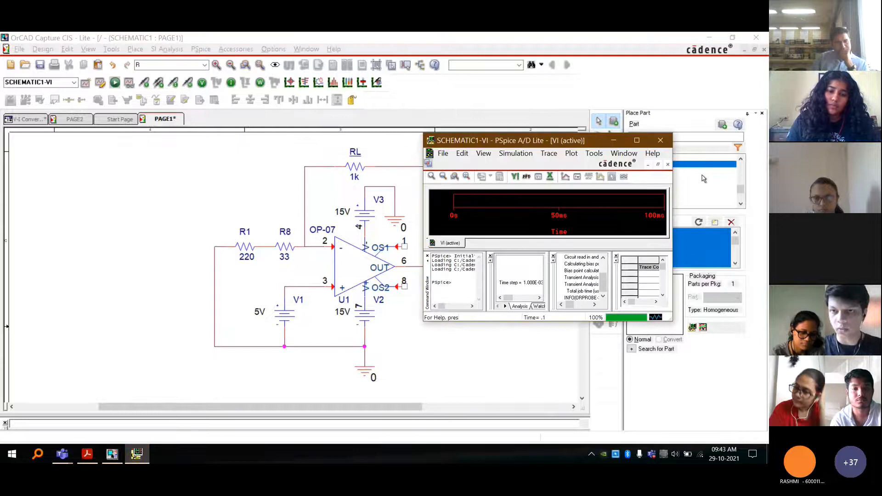
click(636, 141)
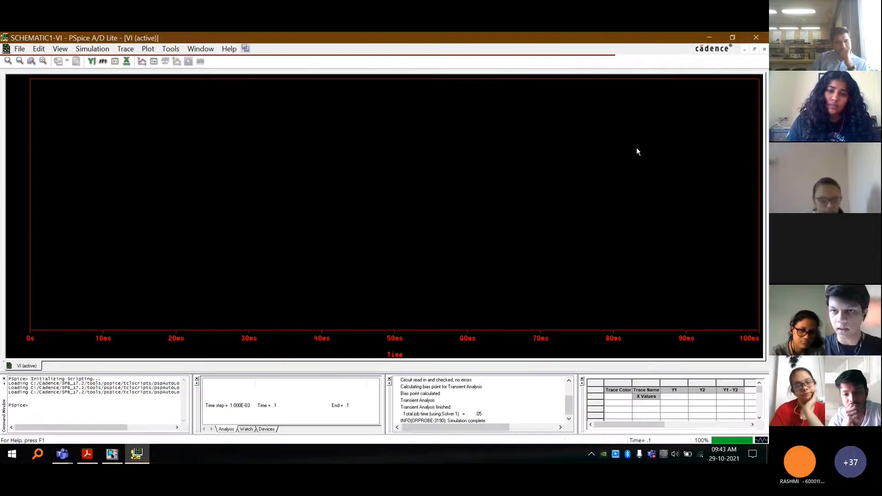
click(708, 37)
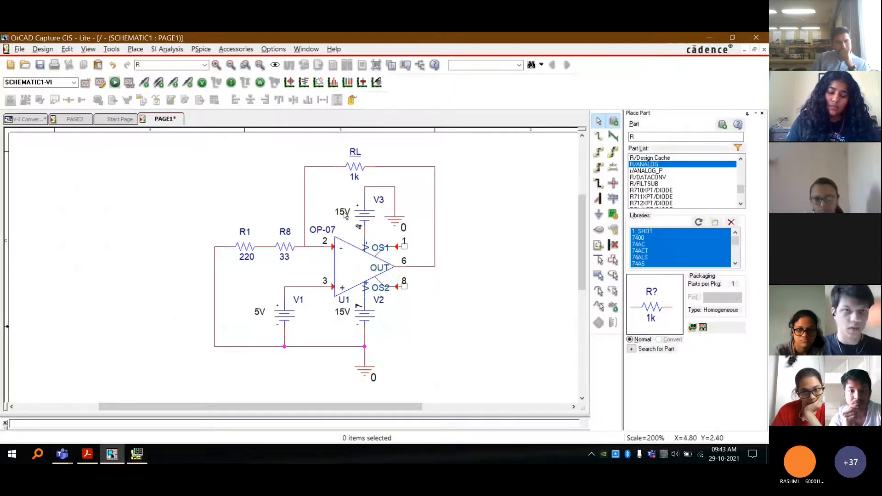
Display the bias currents on the schematic and move the RL, R1 and R8 current labels clear of the components.
click(232, 82)
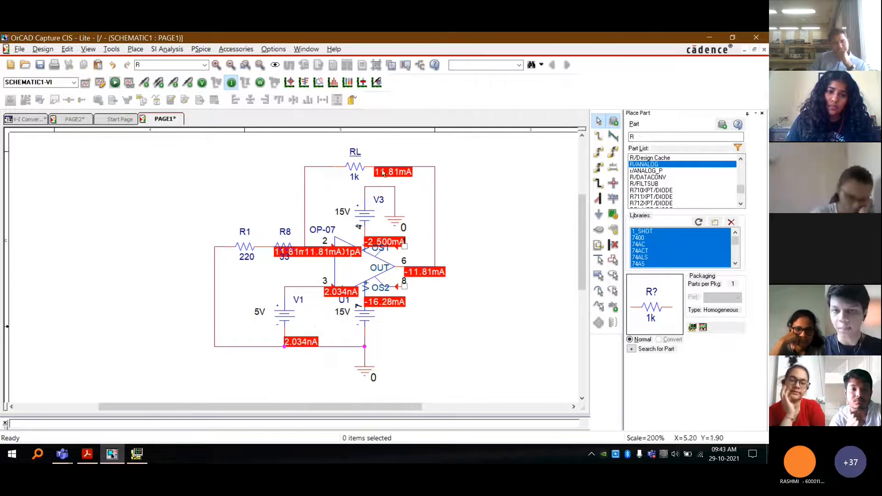
drag(383, 173, 393, 142)
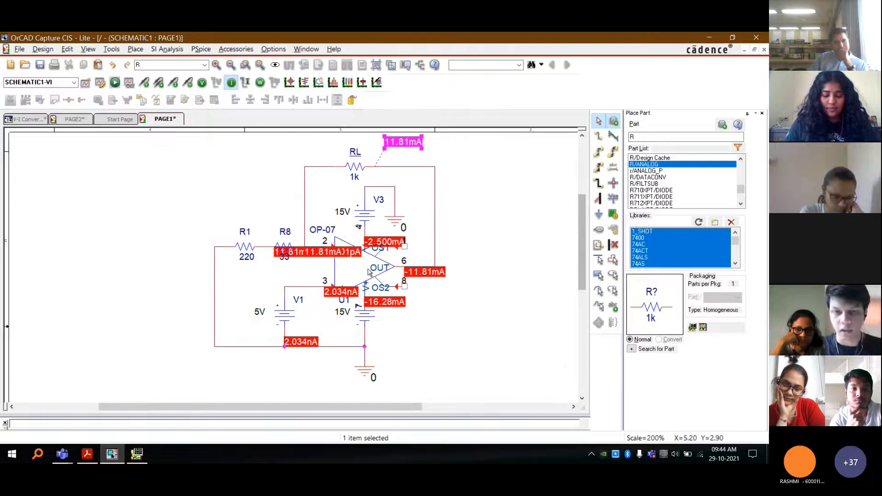
drag(299, 254, 277, 284)
drag(317, 252, 317, 262)
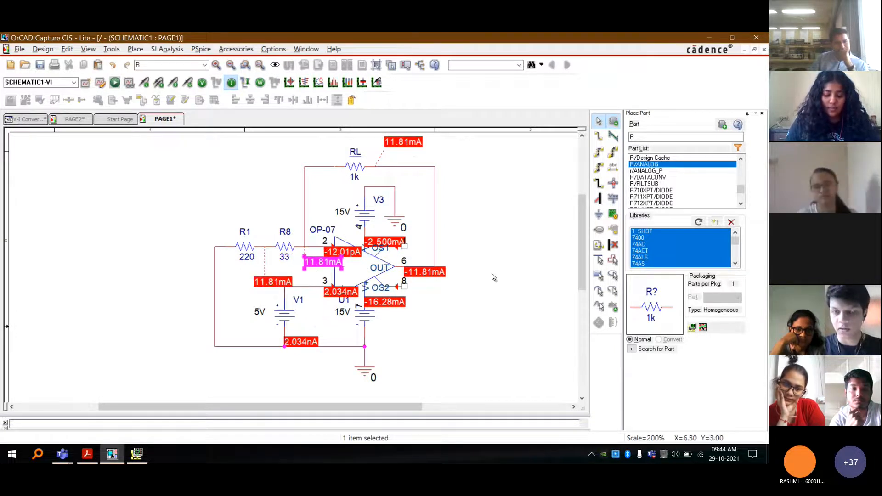
click(538, 226)
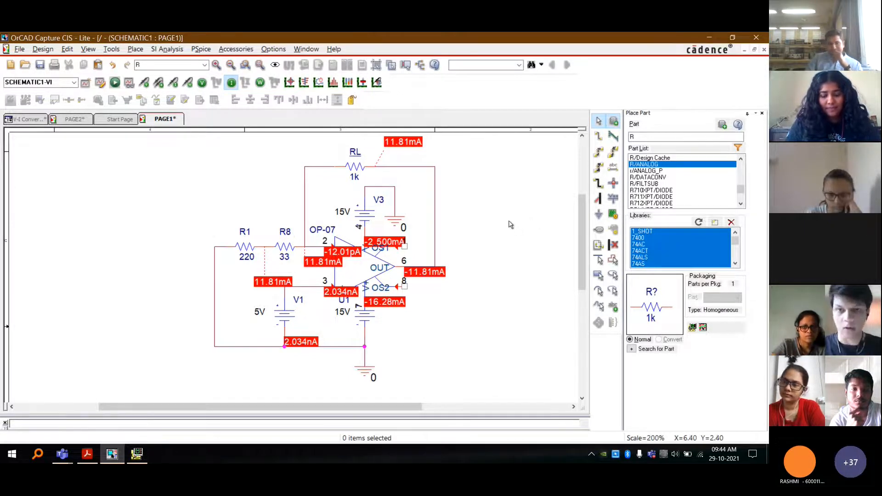
Edit the simulation profile to use DC Sweep analysis and shift the settings dialog off the lower part of the circuit.
click(200, 49)
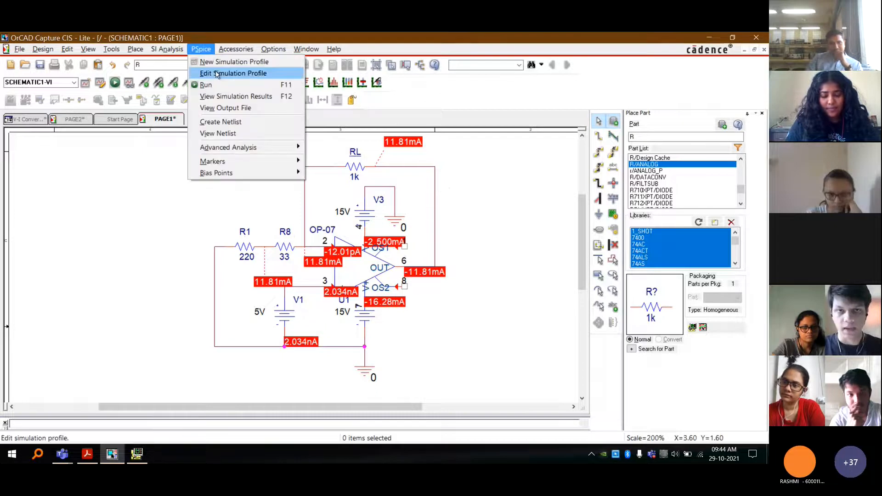
click(217, 73)
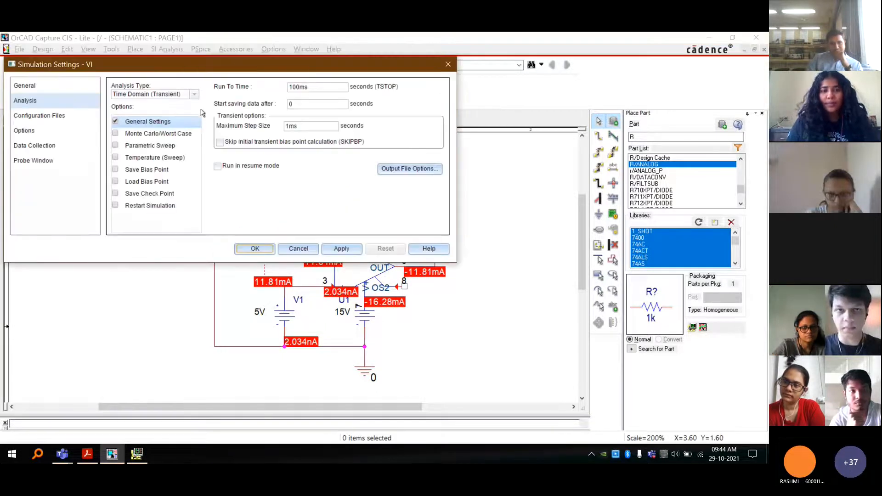
click(196, 95)
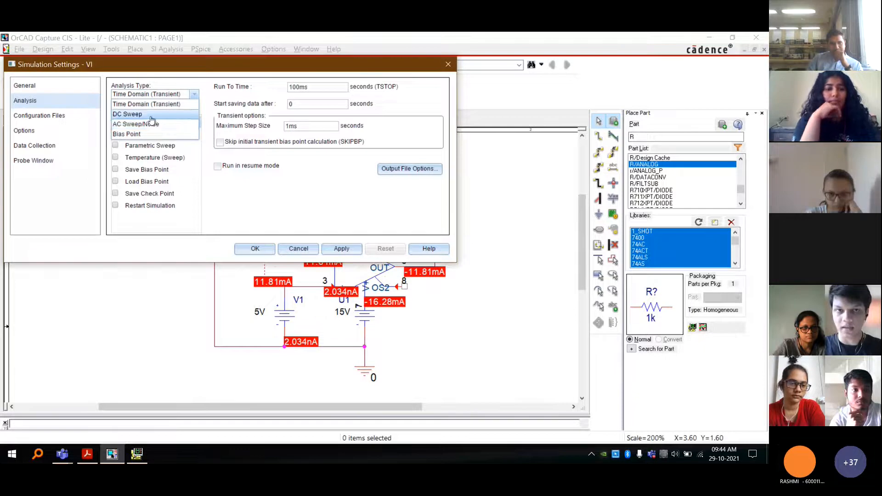
click(131, 112)
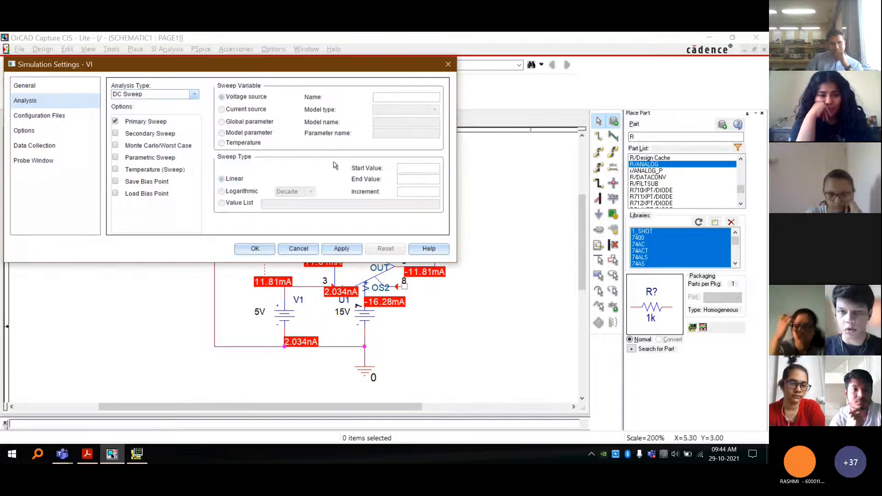
drag(334, 59, 457, 34)
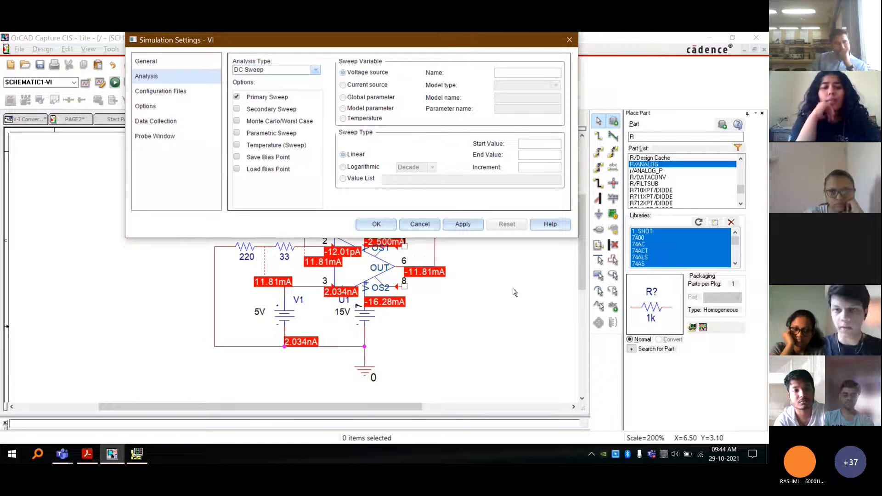
Set the DC sweep to vary voltage source V1 linearly from 0V to 5V in 0.5V increments and accept the settings.
click(506, 72)
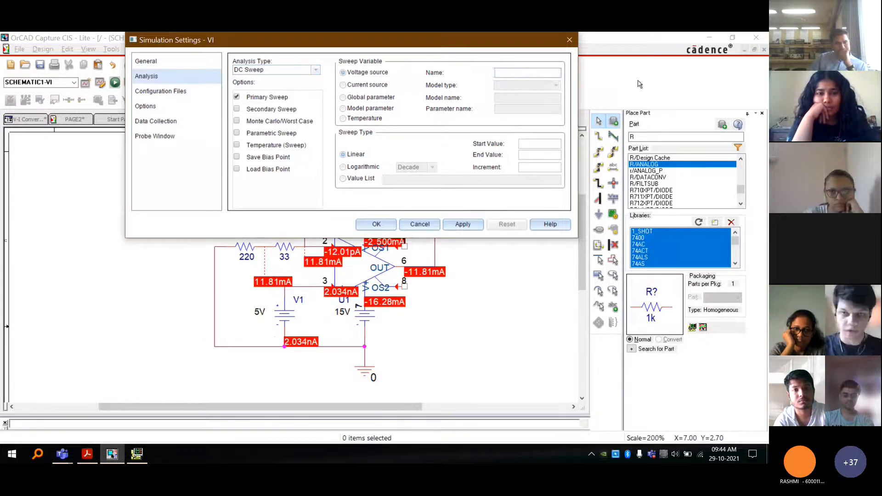
text(V1)
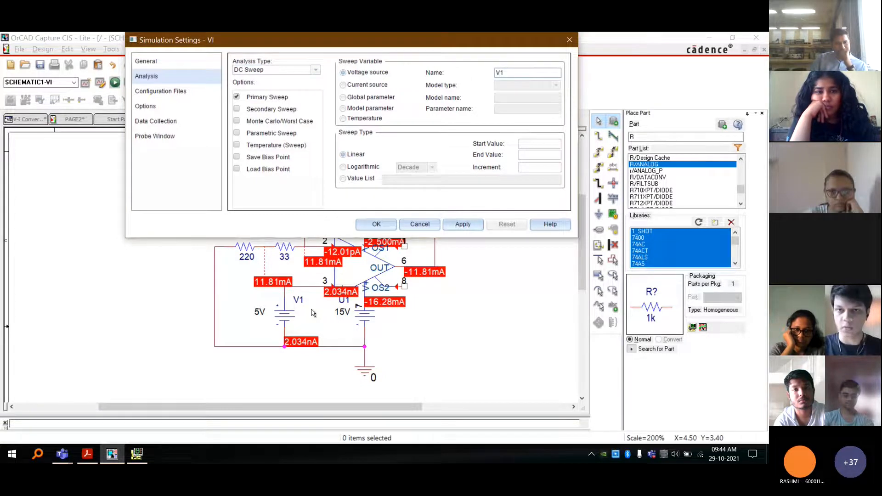
click(539, 144)
text(0V)
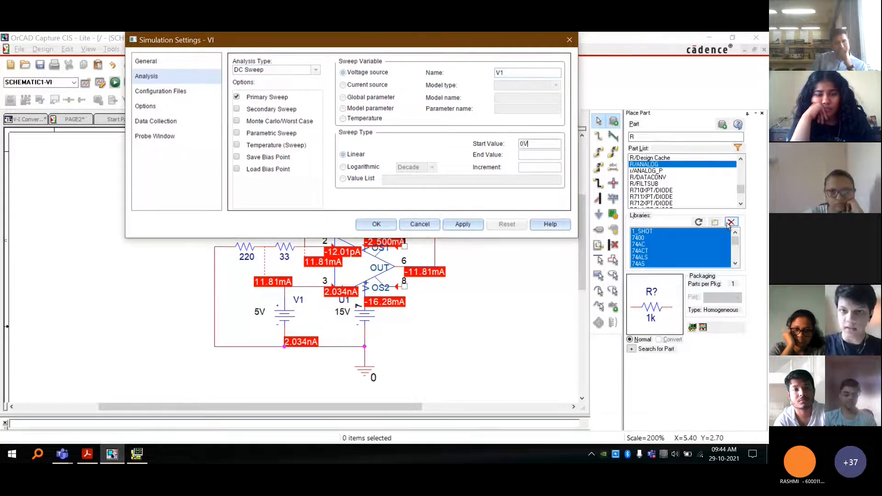
click(533, 157)
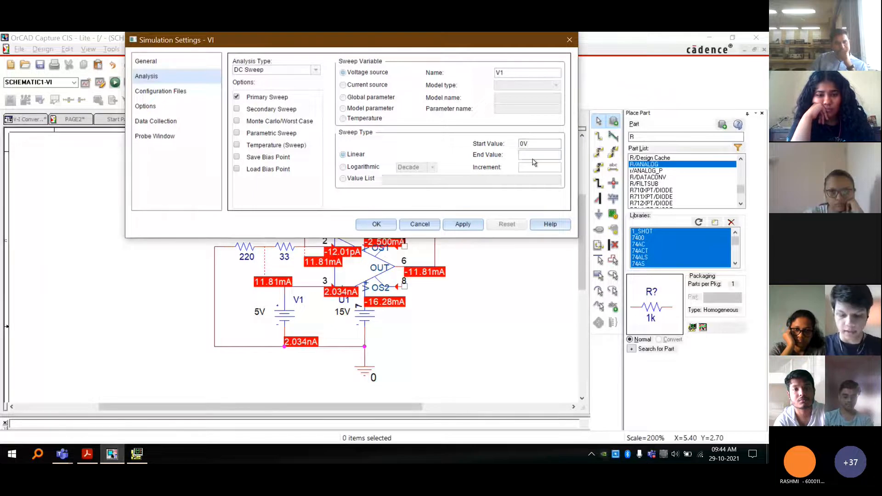
text(5V)
click(543, 172)
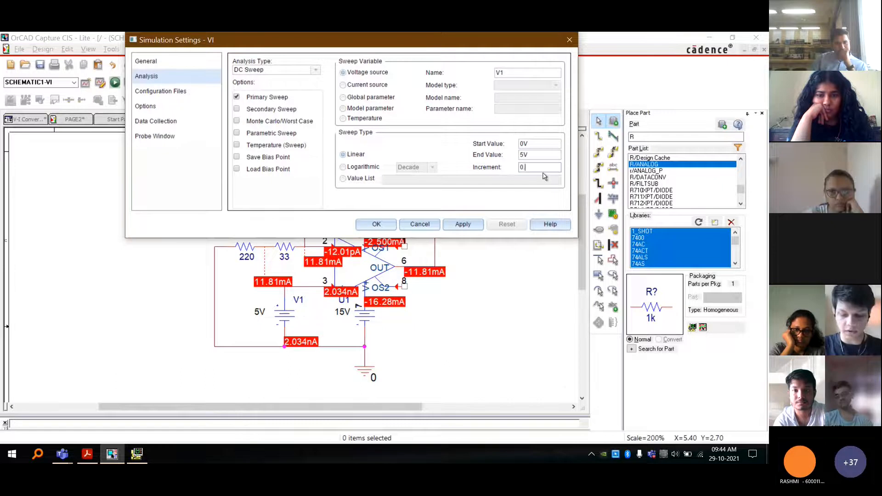
text(0.5V)
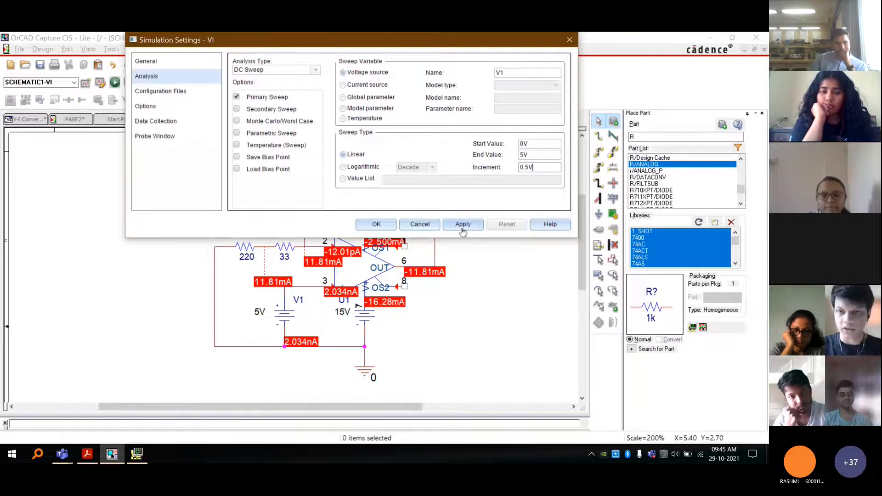
click(376, 225)
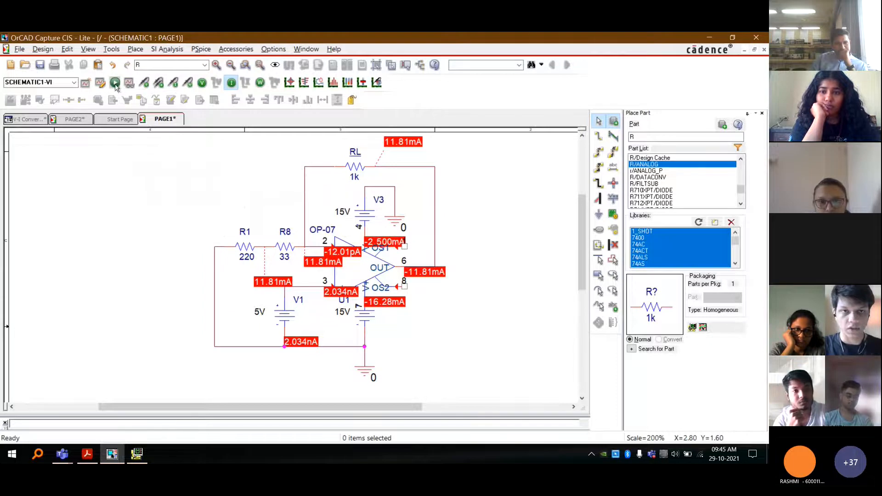
Place a rotated current marker on the output-side pin of RL and hide the bias currents.
click(174, 84)
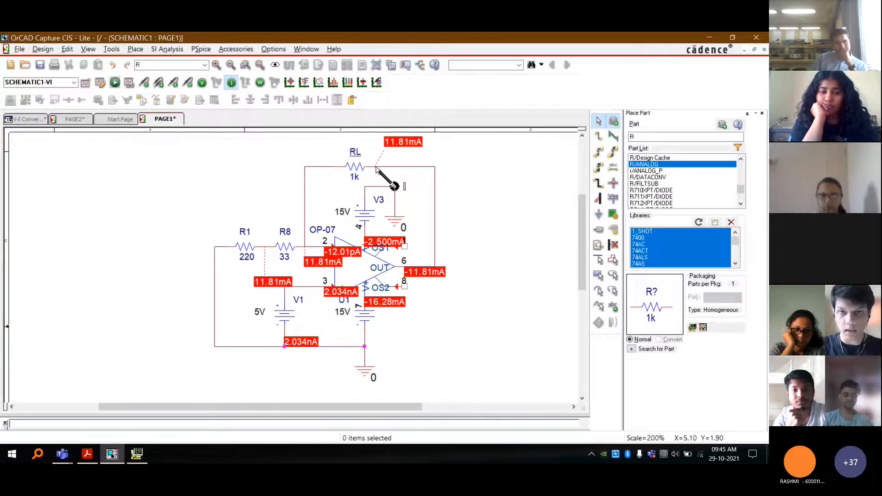
key(r)
click(377, 169)
key(Escape)
click(232, 83)
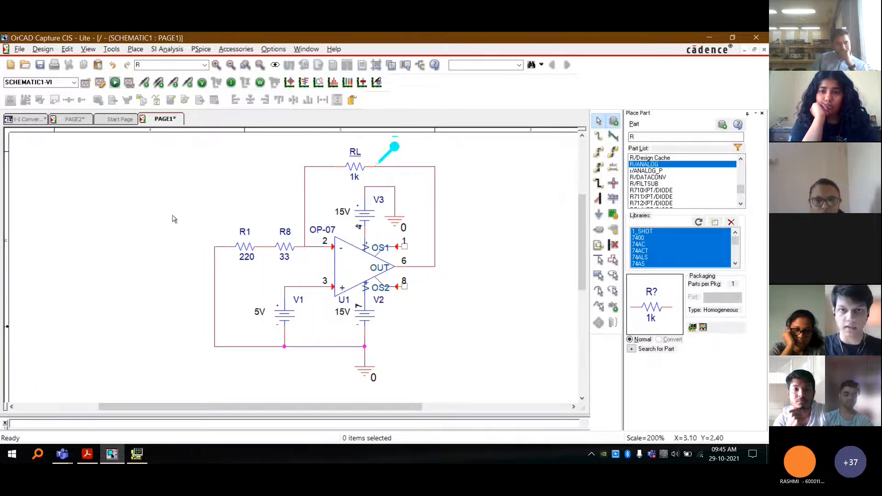
Run the DC sweep, examine the RL current plot against the schematic, and close the plot window.
click(115, 82)
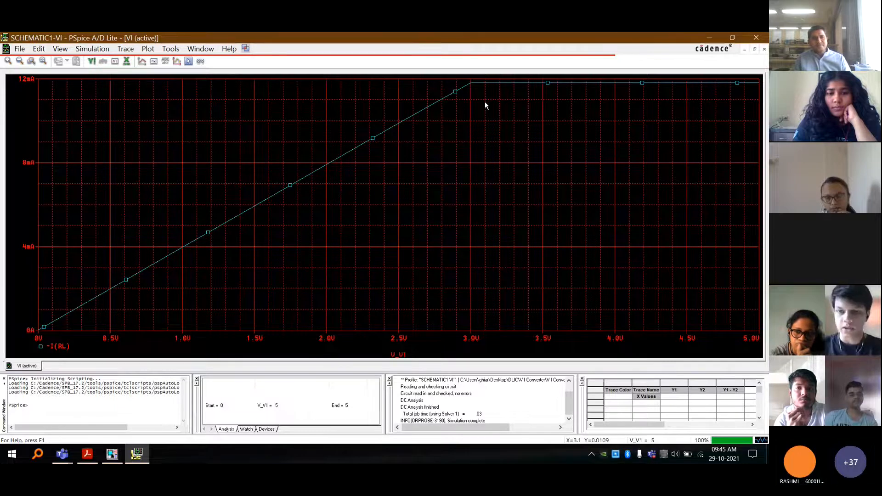
click(714, 36)
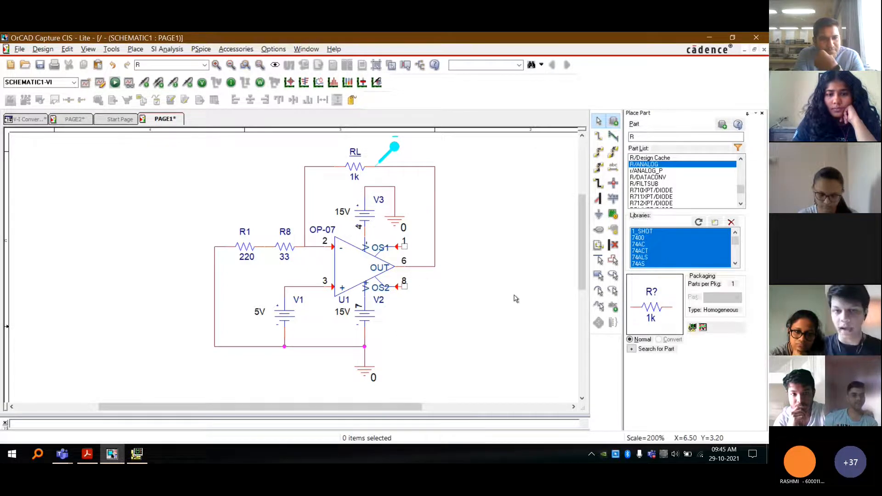
key(alt+Tab)
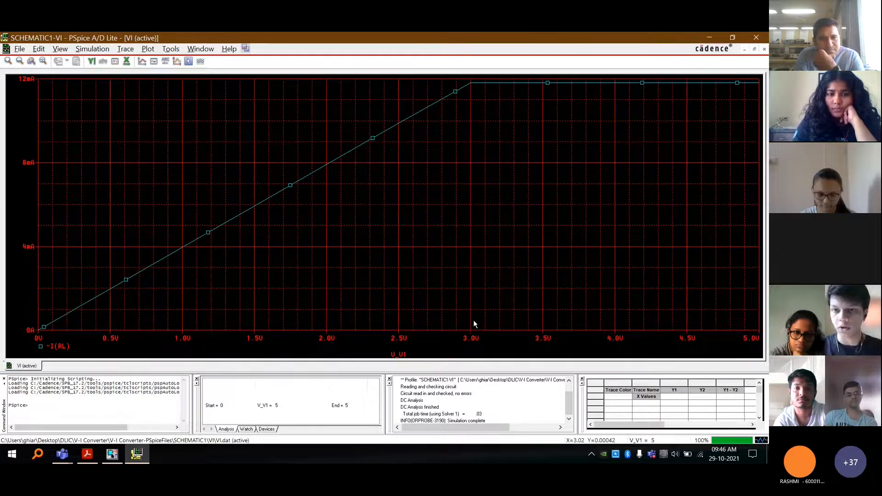
click(756, 37)
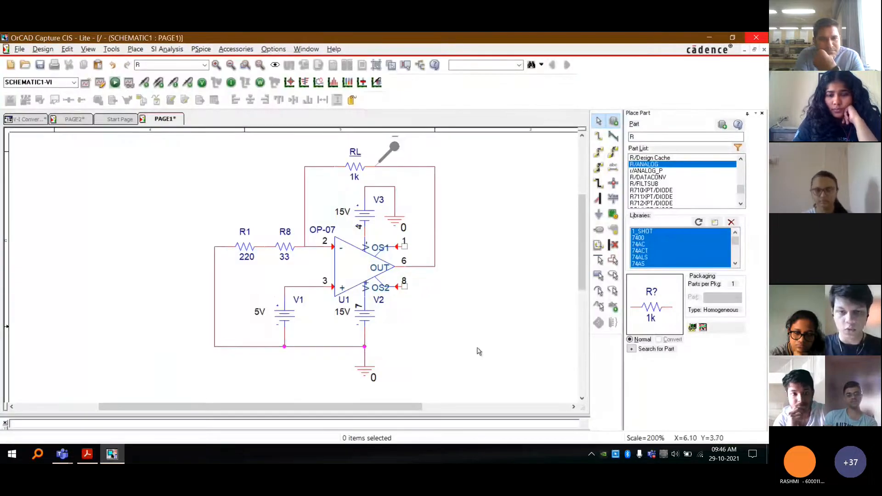
Set the value of load resistor RL to 750.
double_click(356, 178)
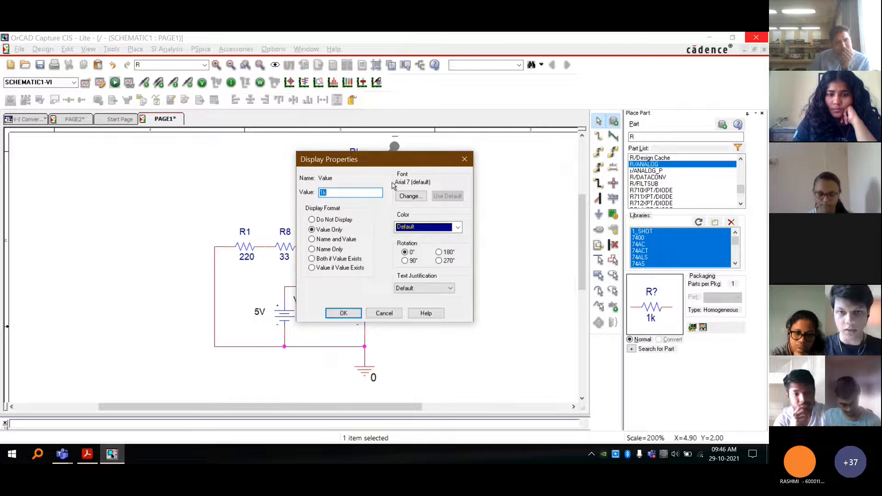
text(5)
key(BackSpace)
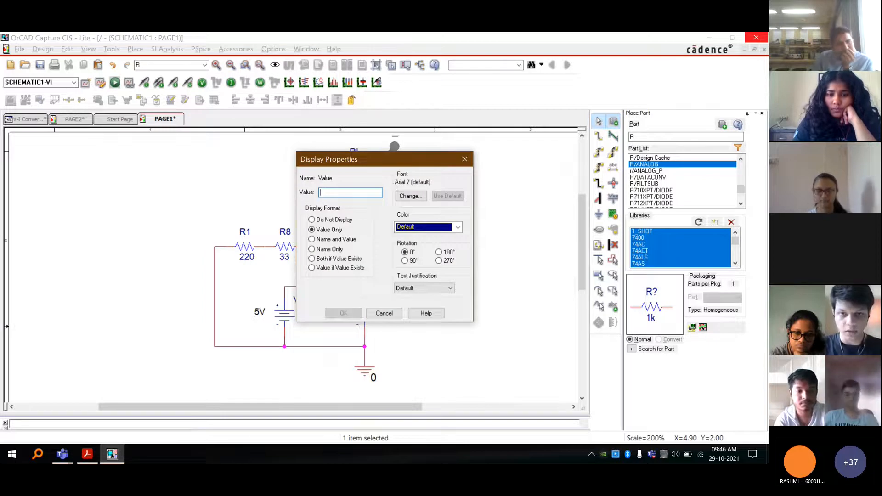
text(750)
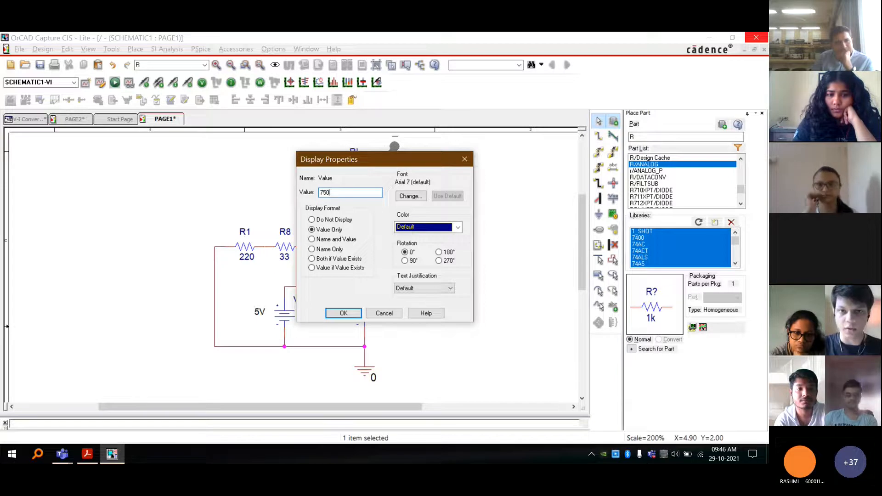
key(Return)
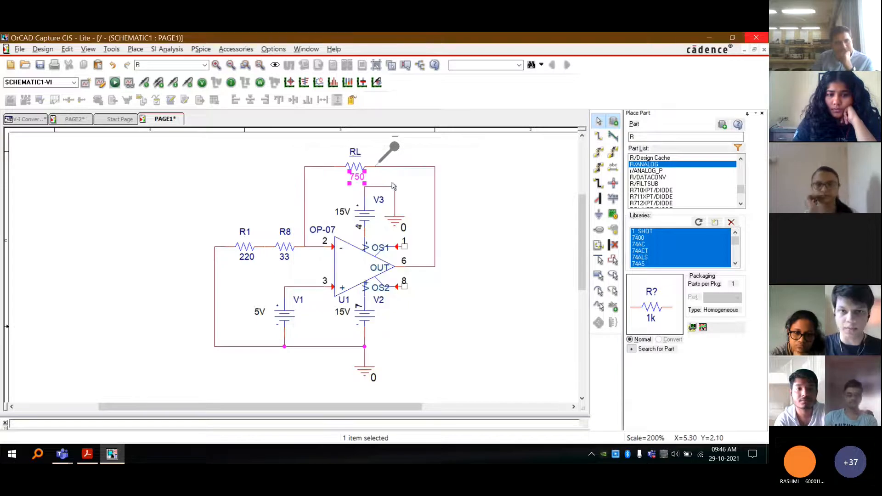
Save the design, rerun the DC sweep to view the RL current plot, and close the plot window.
key(ctrl+s)
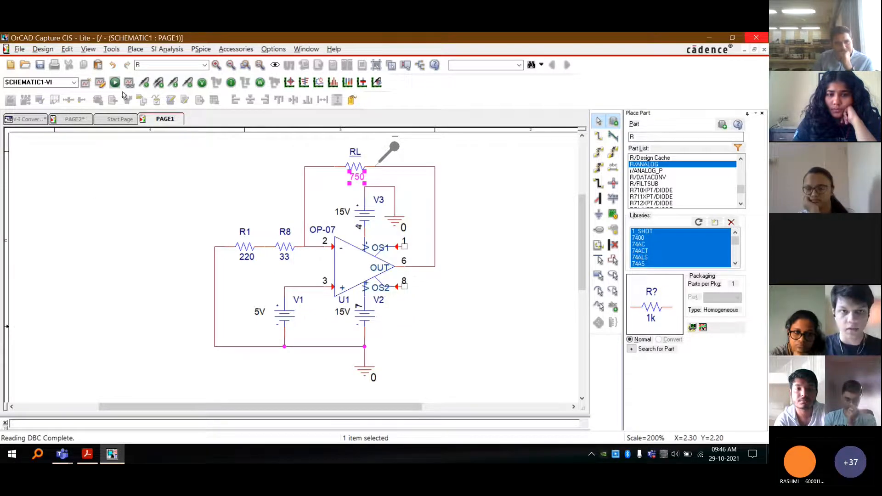
click(115, 83)
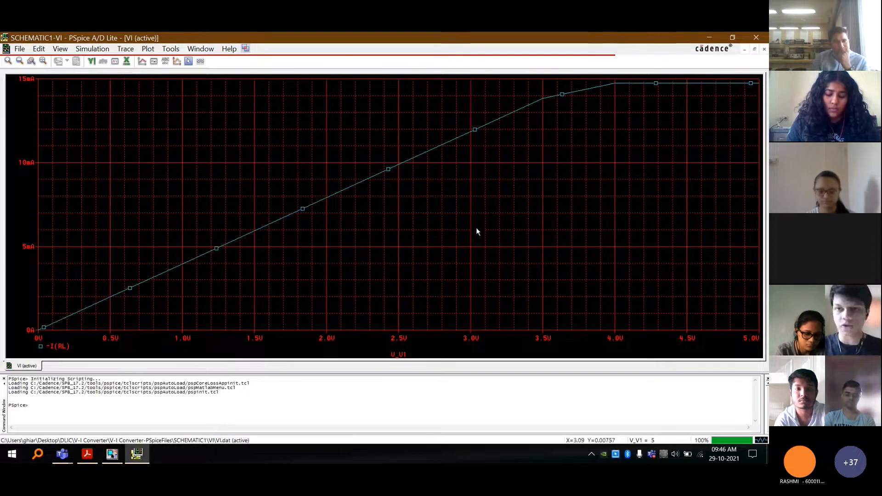
click(757, 38)
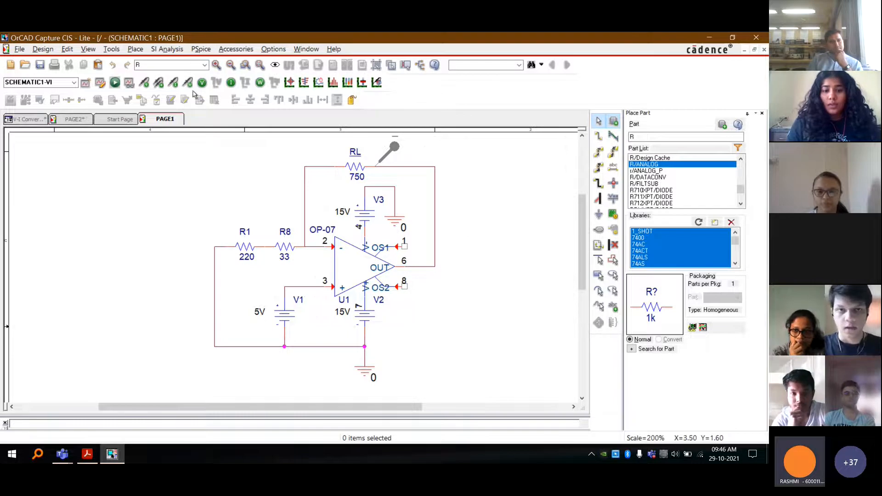
Display the bias currents and move the op-amp output and V3 current labels clear of the pins.
click(230, 84)
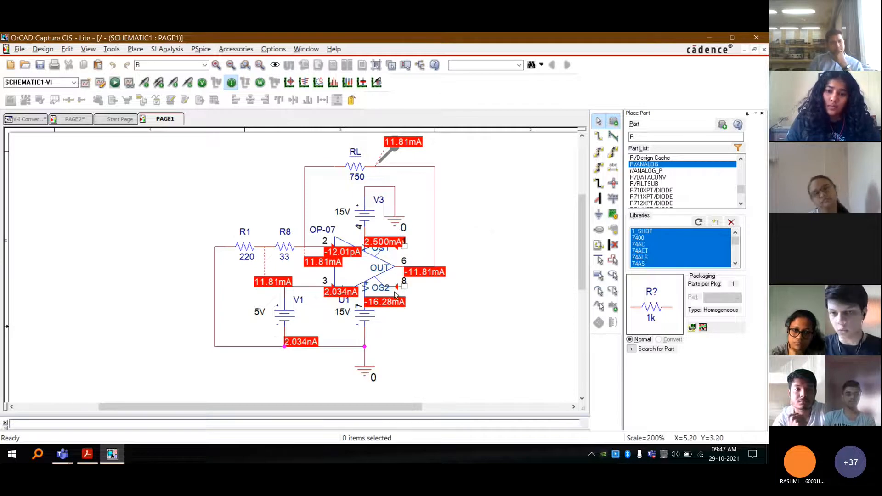
drag(434, 272, 454, 282)
drag(413, 236, 413, 216)
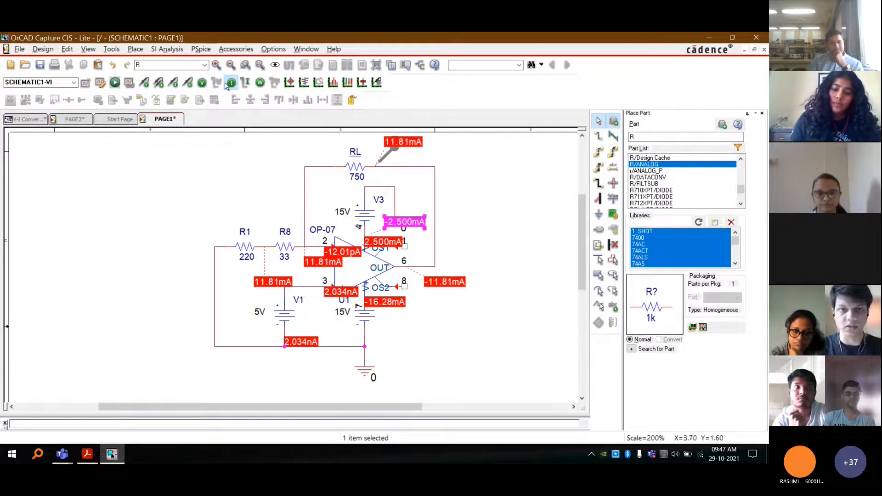
Check the bias voltages in place of the currents, restore the bias currents, and move the R8 current label between R1 and R8.
click(229, 84)
click(203, 84)
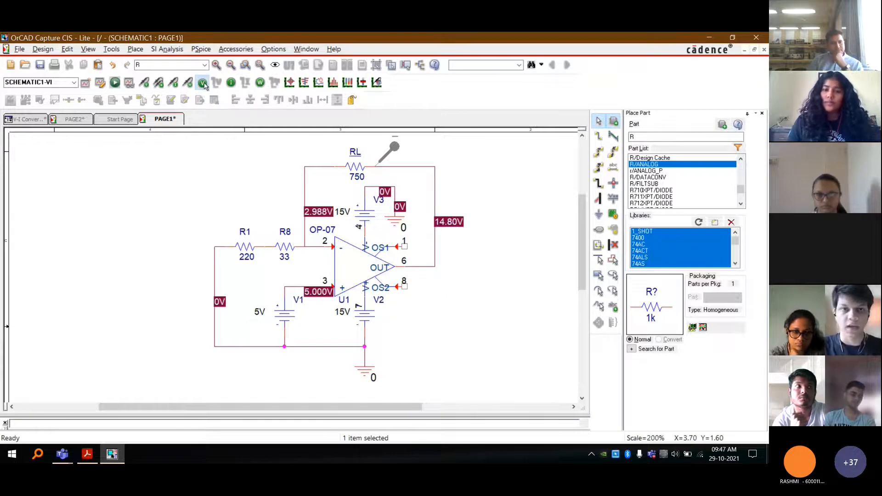
click(204, 85)
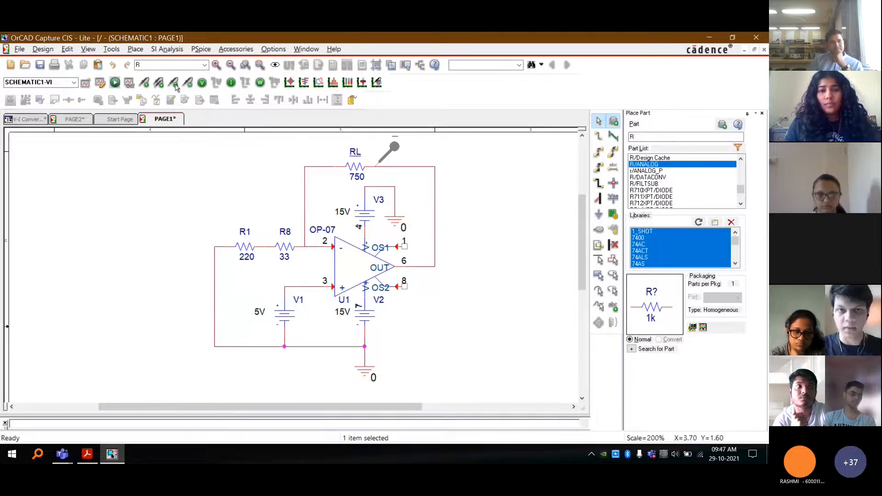
click(231, 82)
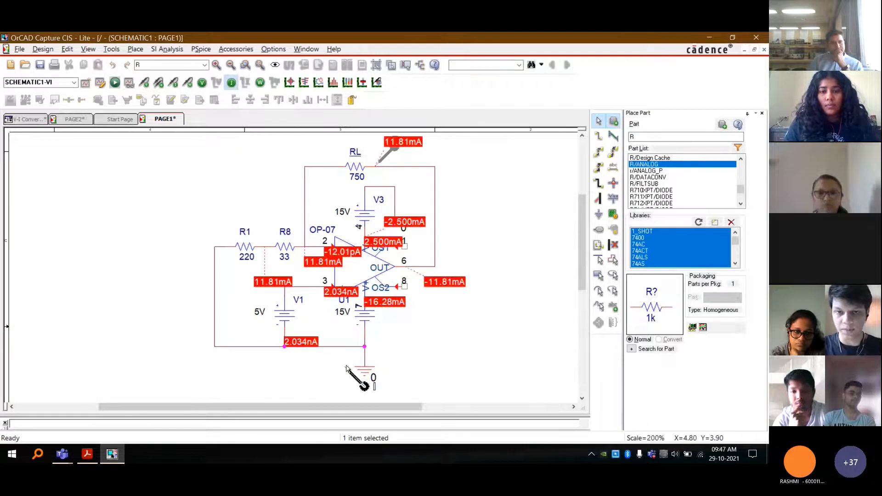
drag(302, 266, 252, 246)
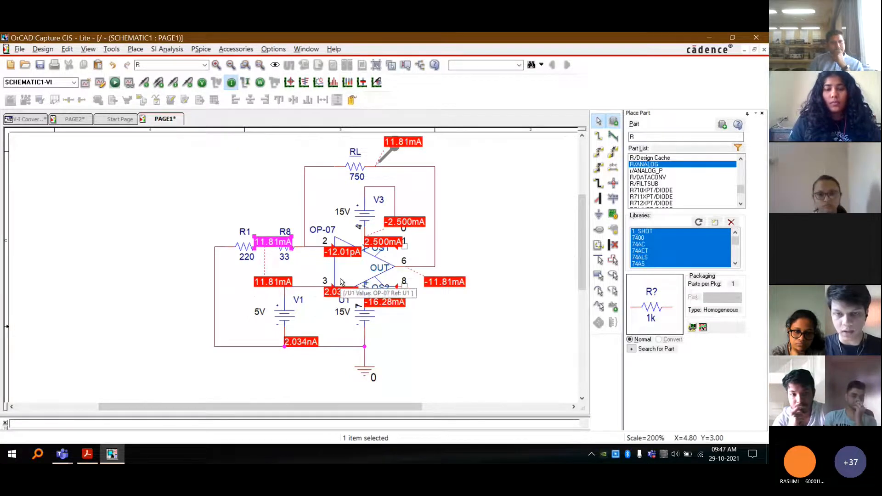
Examine the bias currents at the OP-07's input, output and supply pins and through the resistors.
scroll(347, 298, up, 1)
scroll(348, 297, up, 2)
scroll(348, 298, down, 2)
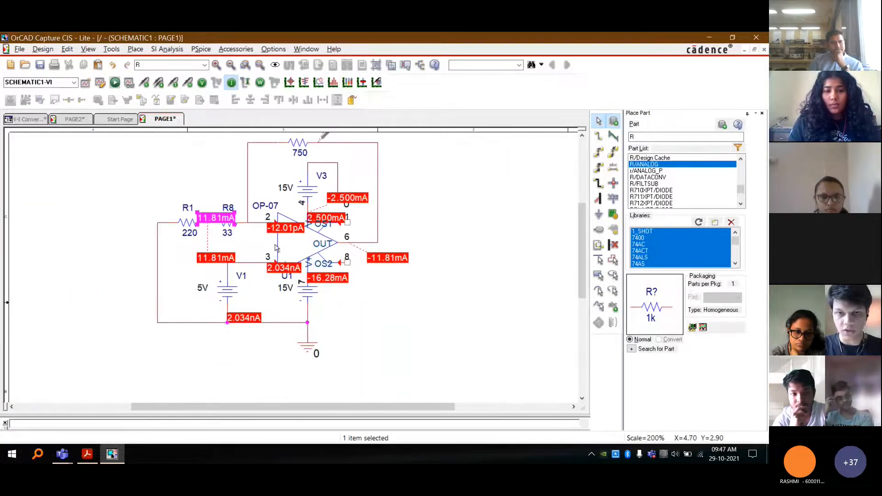
scroll(294, 271, up, 1)
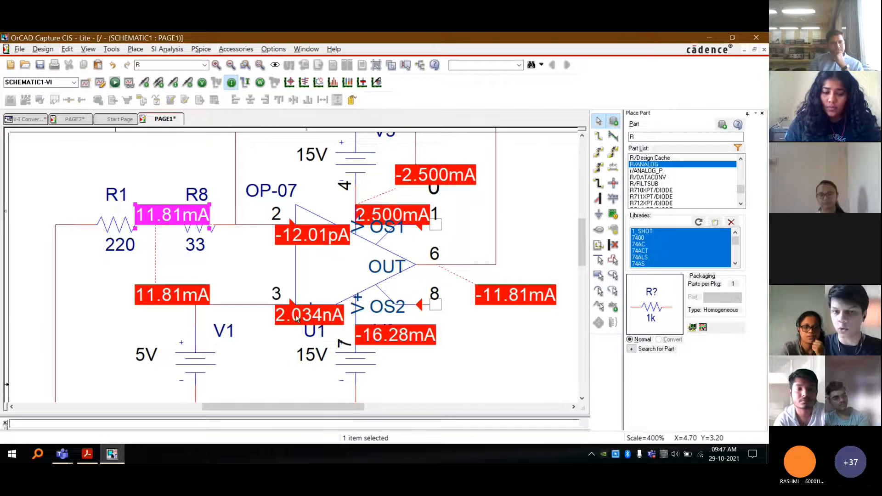
scroll(364, 278, down, 2)
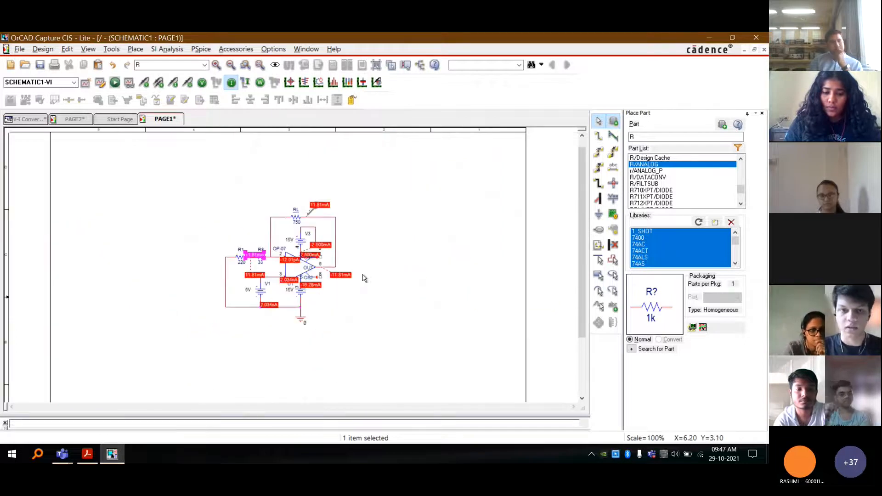
scroll(364, 278, up, 1)
click(401, 263)
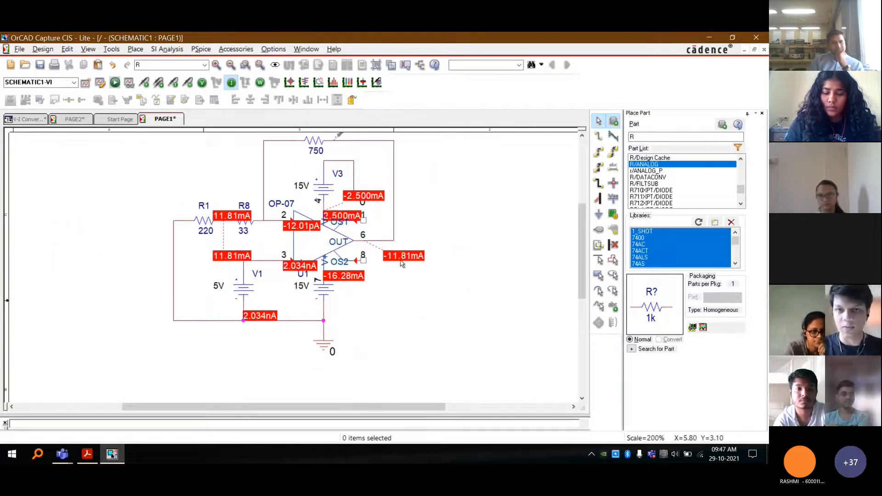
scroll(401, 264, up, 1)
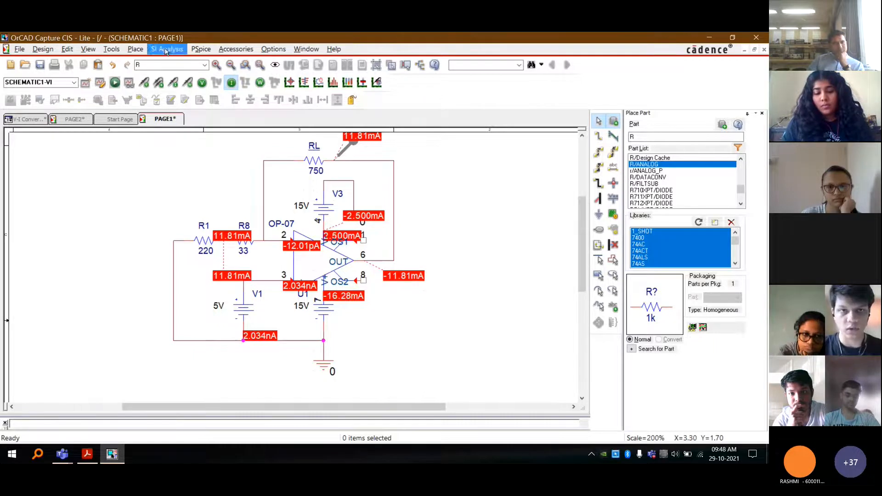
Edit the simulation profile to set the V1 DC sweep increment to 0.05V and accept the settings.
click(201, 49)
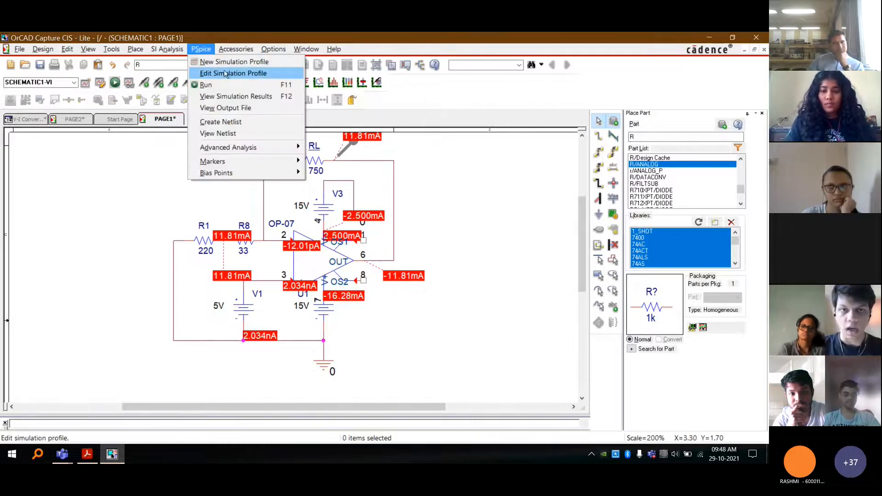
click(226, 74)
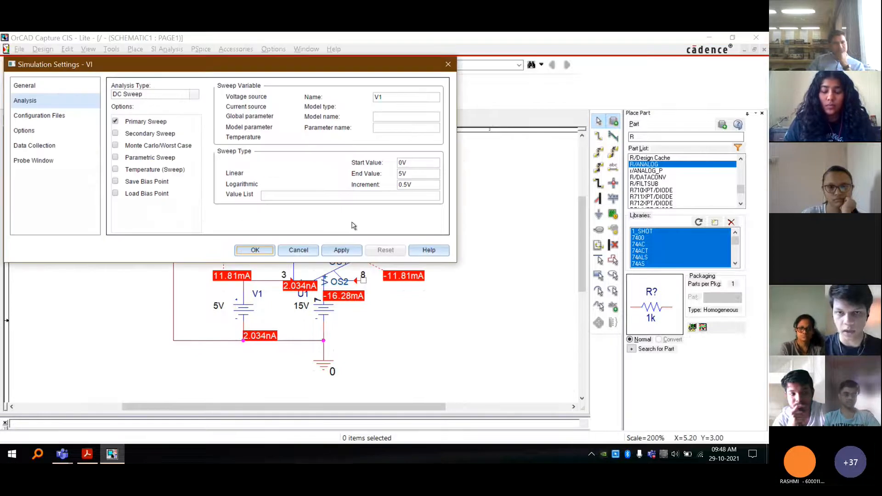
drag(414, 192, 371, 193)
text(0.)
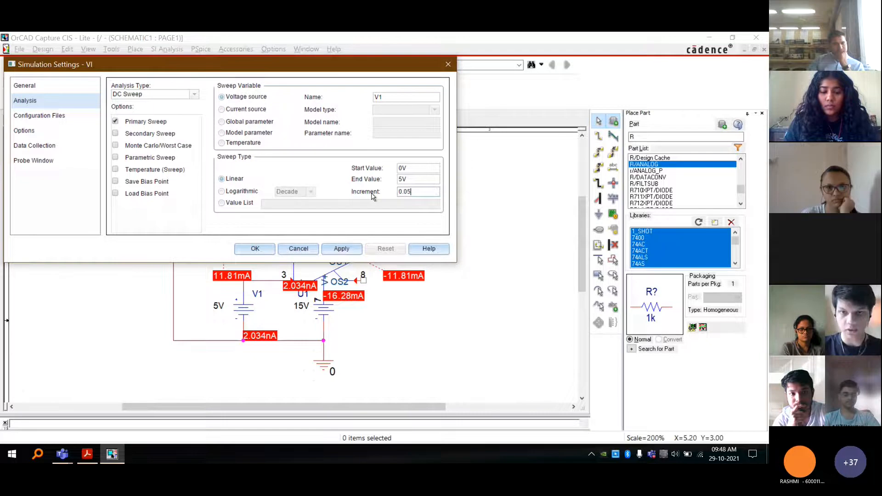
text(V)
click(341, 251)
click(255, 249)
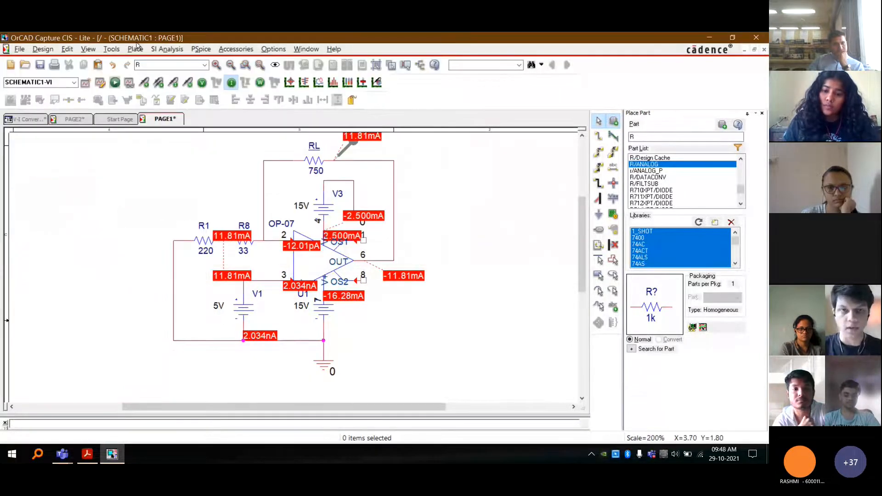
Run the V1 DC sweep, view the RL current plot in a maximized PSpice window, and close the plot.
click(115, 82)
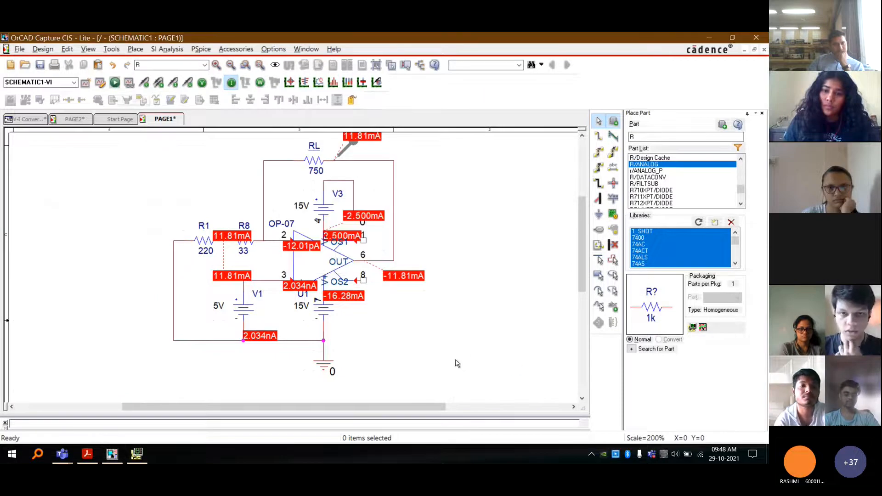
click(145, 455)
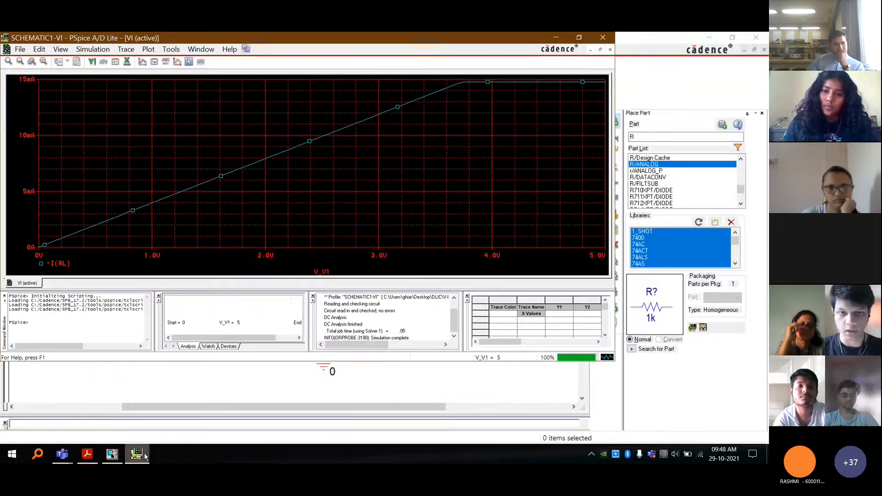
click(579, 38)
click(636, 140)
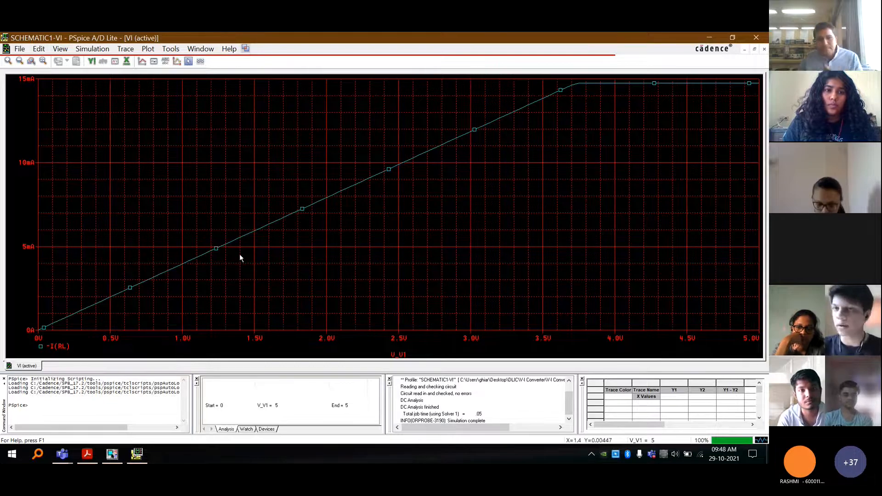
click(754, 36)
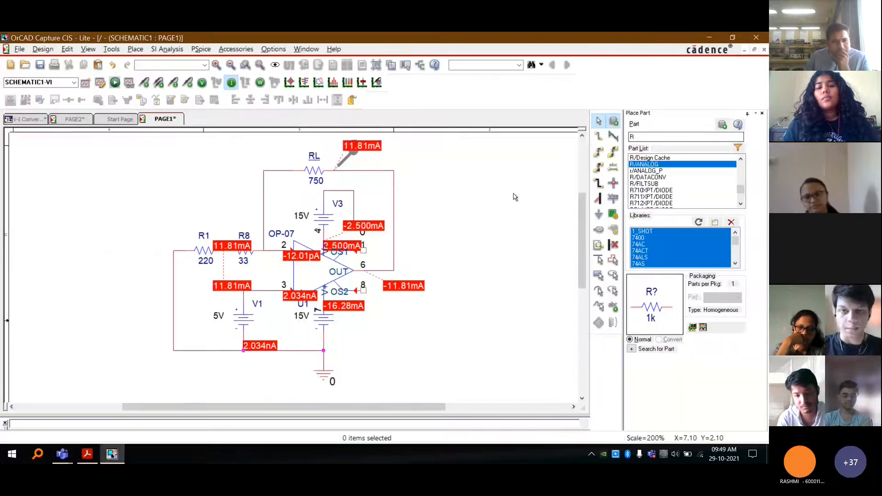
Hide the bias currents on the floating-load schematic.
scroll(417, 161, up, 1)
click(231, 83)
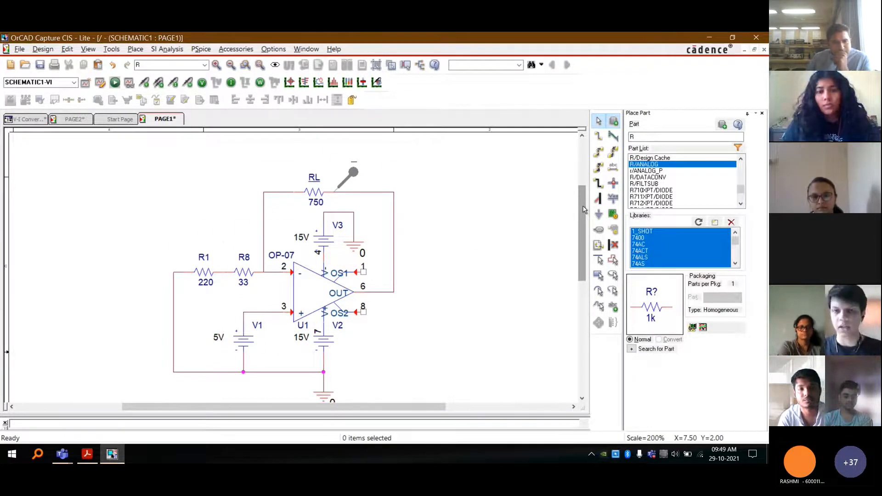
scroll(482, 194, down, 1)
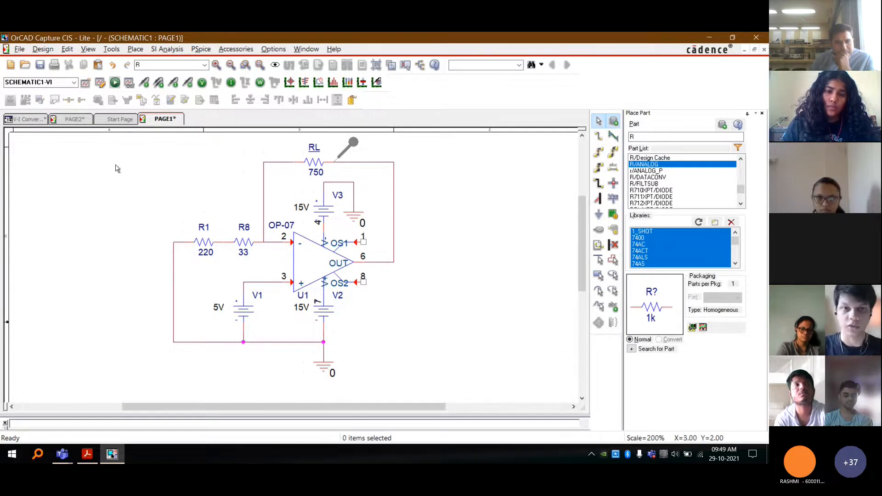
Open the grounded-load circuit on PAGE2 and rename load resistor R7 as RL.
click(72, 119)
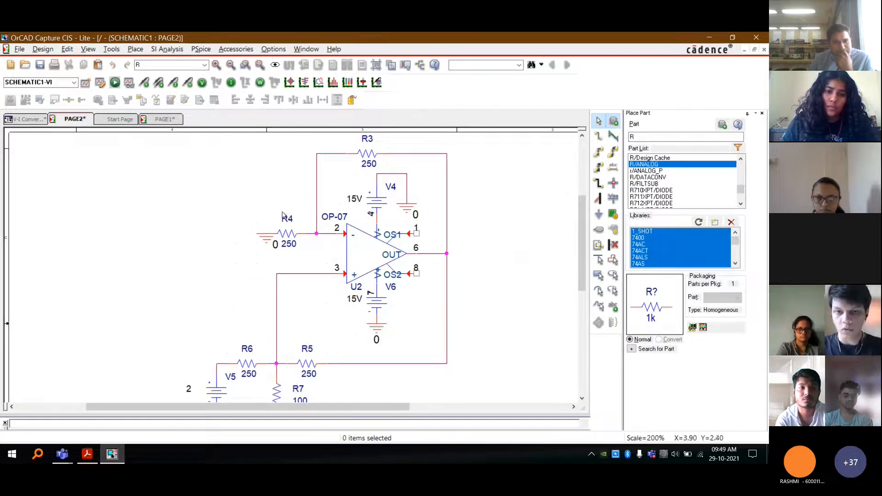
scroll(282, 215, down, 3)
scroll(299, 272, up, 3)
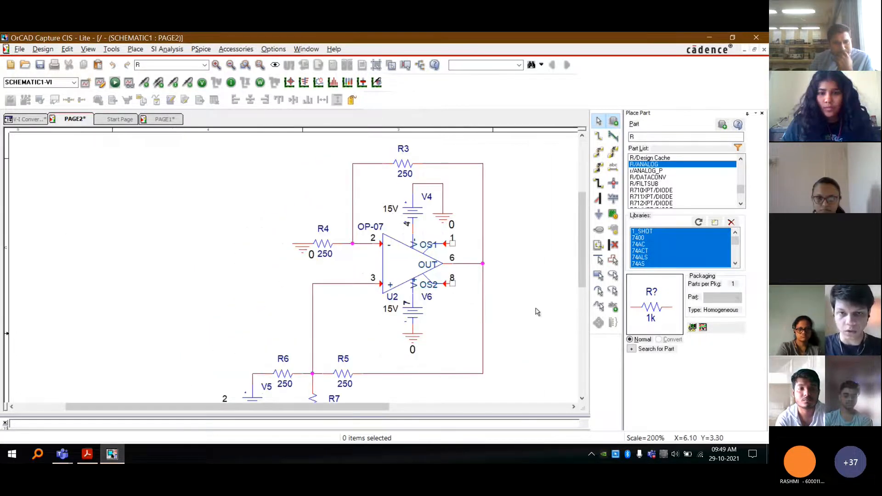
drag(584, 240, 586, 246)
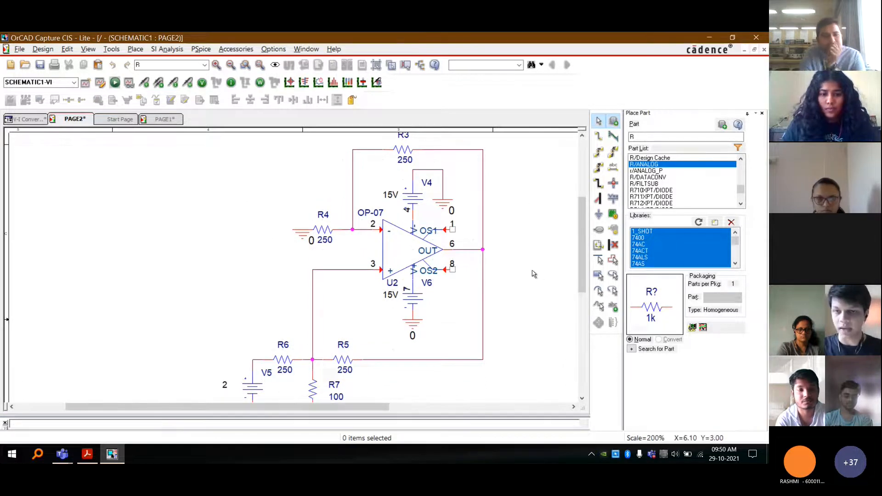
drag(239, 406, 300, 408)
scroll(475, 294, down, 1)
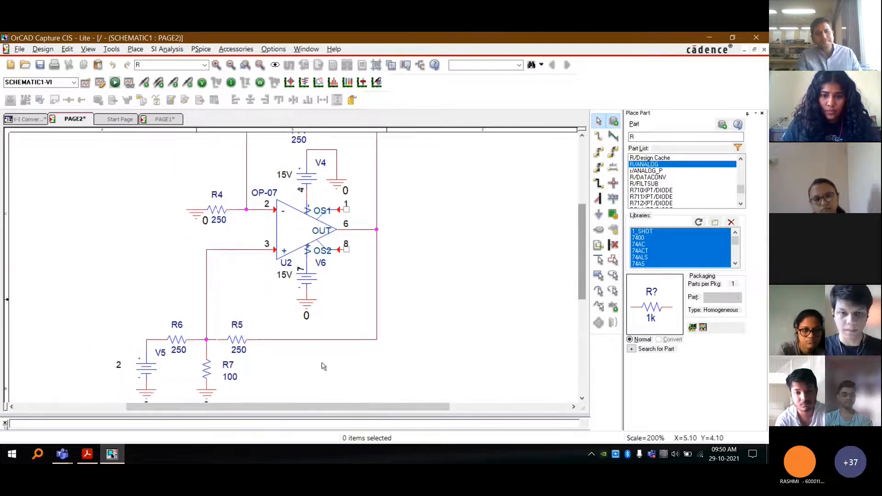
double_click(231, 369)
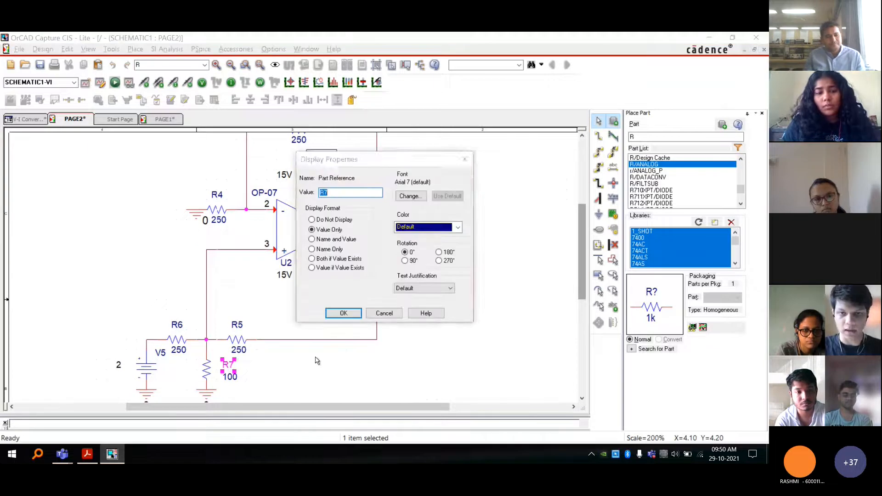
text(R)
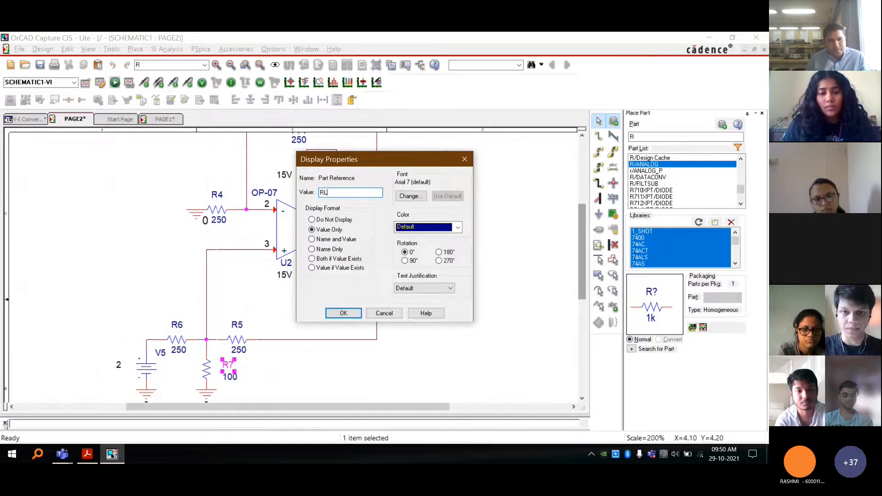
text(L)
key(Return)
click(302, 367)
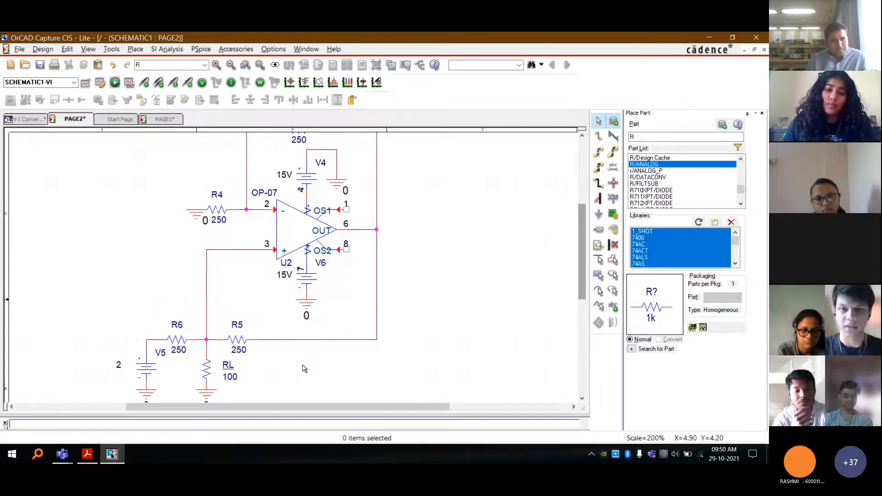
Move R4's ground symbol down and outward so that it sits clear of the resistor's value.
scroll(418, 265, up, 1)
click(193, 222)
drag(193, 221, 161, 246)
click(471, 279)
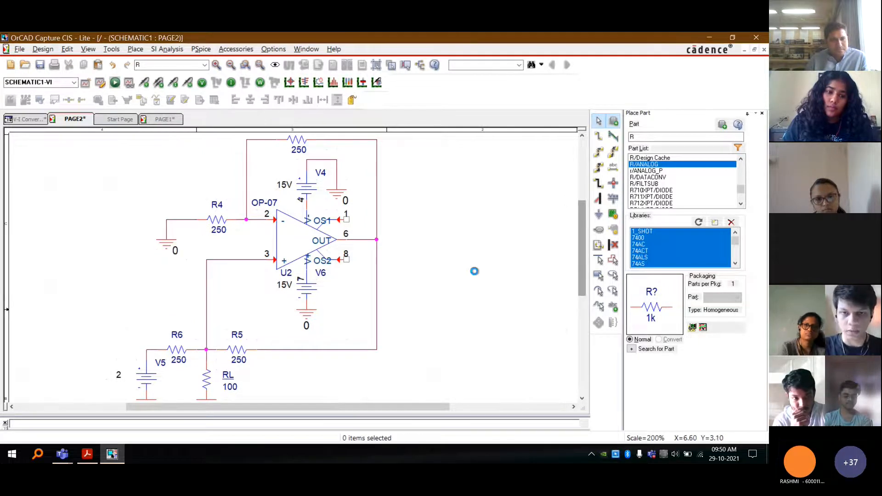
Place a current marker on RL's upper pin.
scroll(473, 271, down, 1)
scroll(382, 255, up, 1)
drag(381, 410, 287, 410)
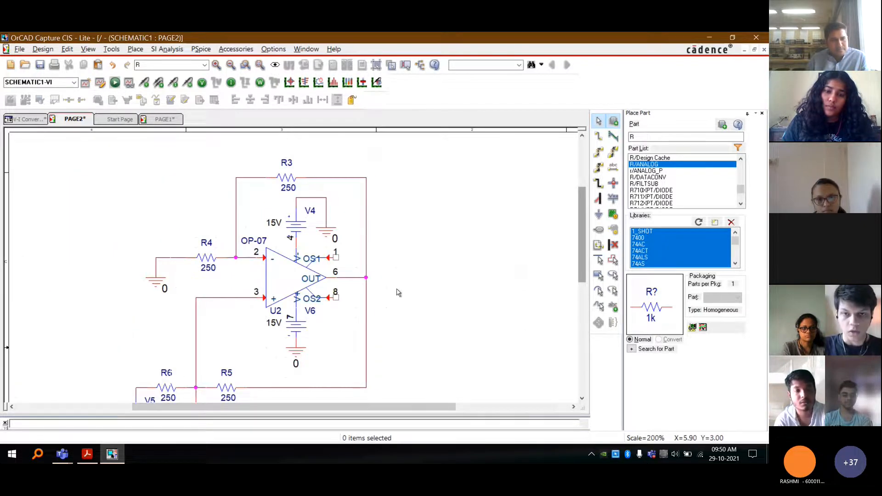
scroll(409, 285, down, 1)
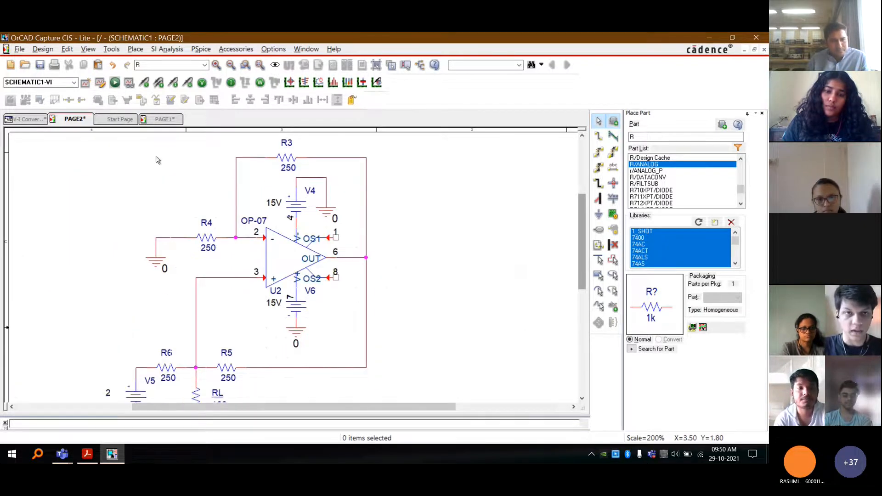
click(176, 86)
scroll(197, 368, down, 1)
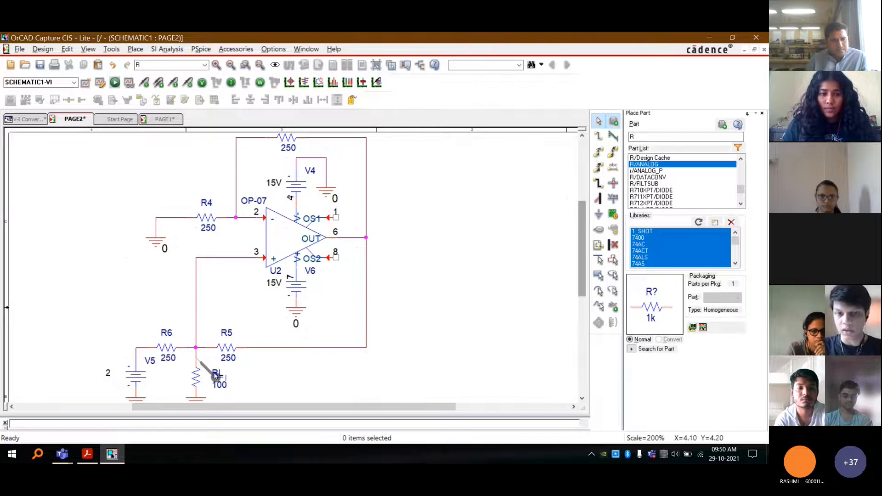
click(206, 370)
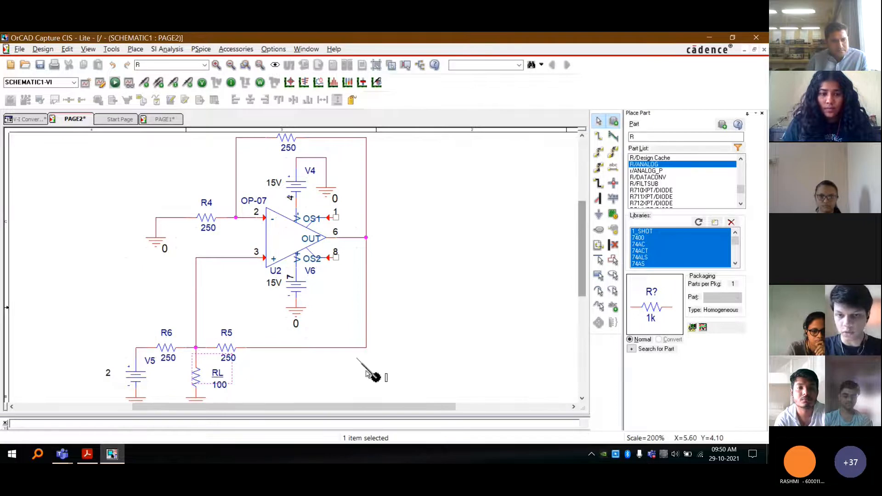
click(367, 349)
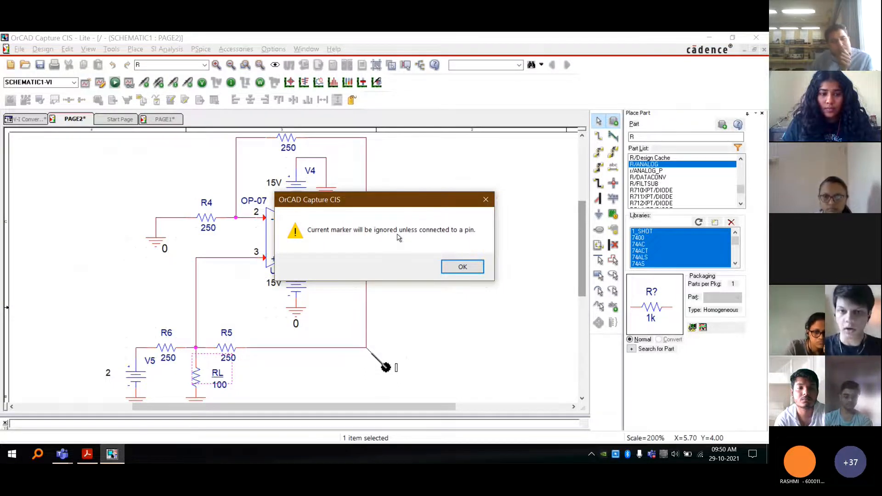
click(458, 267)
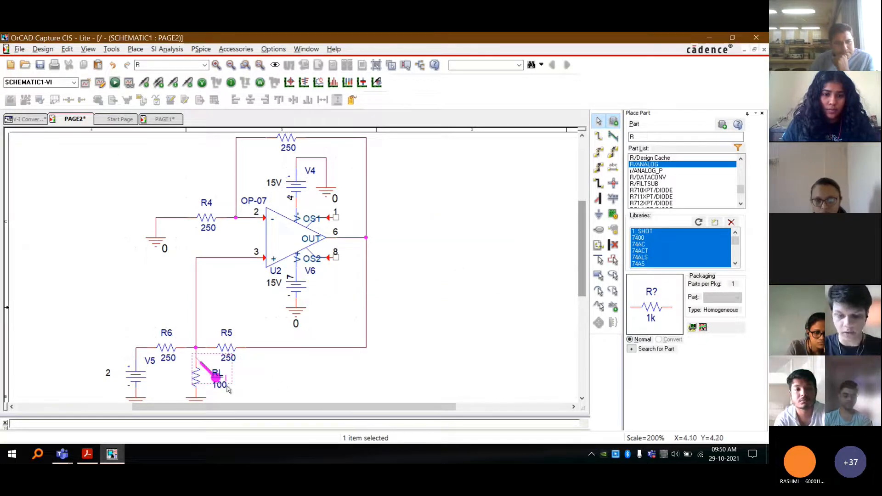
Reorient the RL current marker so it points upward, clear of the RL name and value.
drag(228, 390, 228, 351)
click(503, 456)
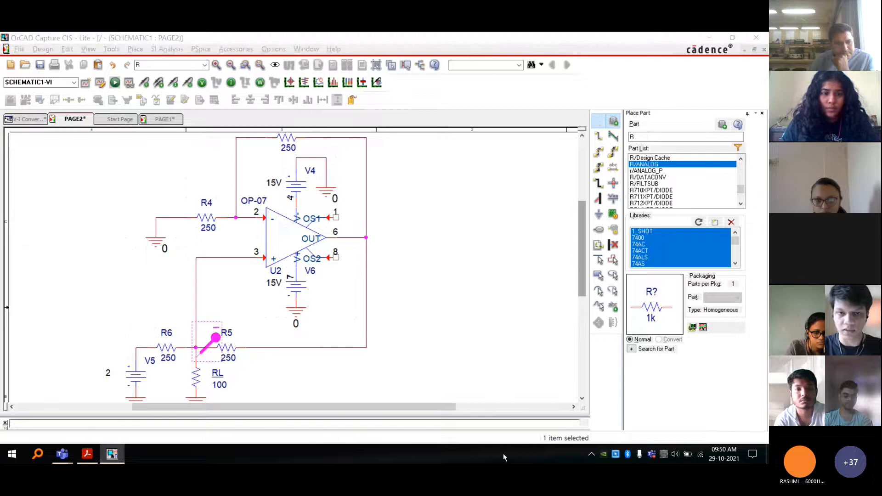
click(399, 370)
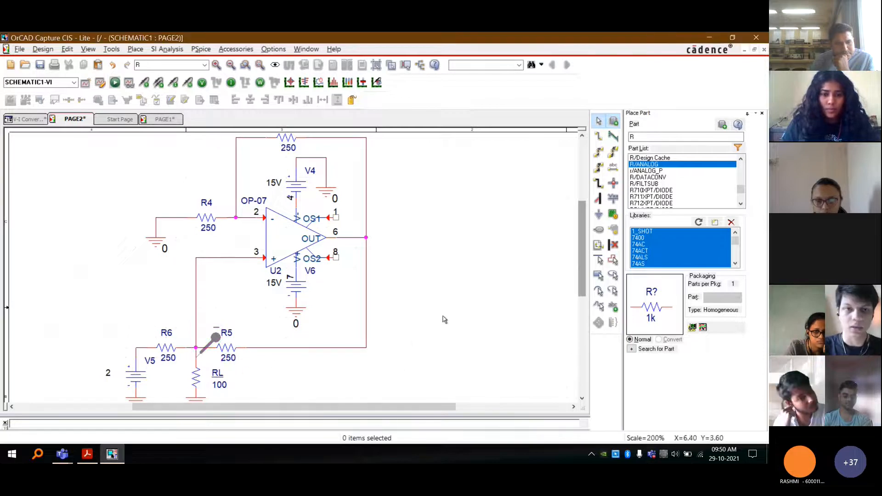
Delete the V5 source and place a VDC source in the gap between R6 and ground.
scroll(322, 298, down, 2)
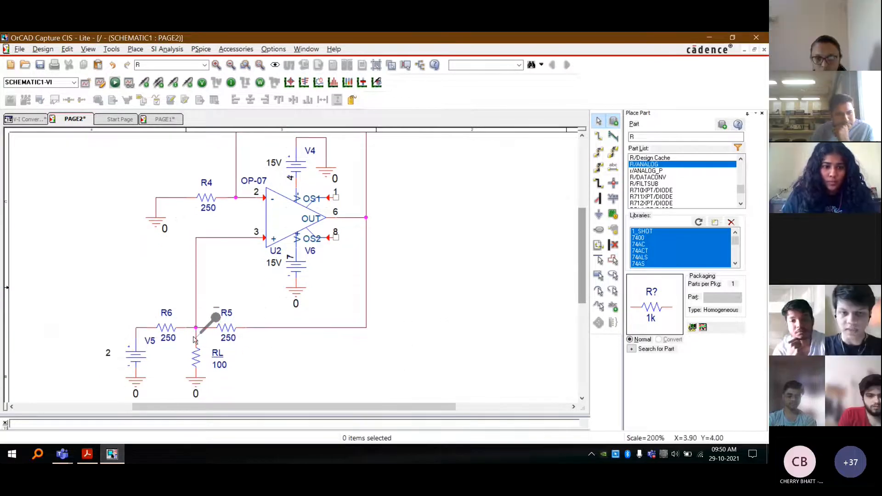
scroll(462, 287, up, 1)
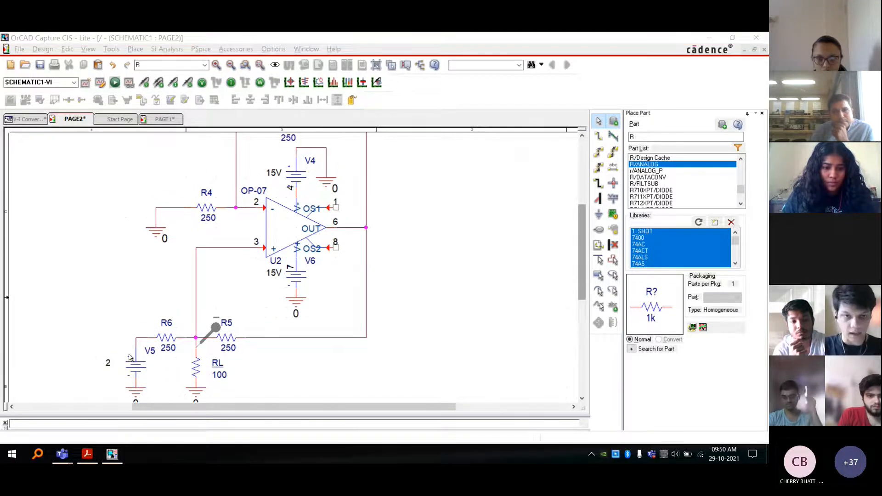
click(166, 372)
key(Delete)
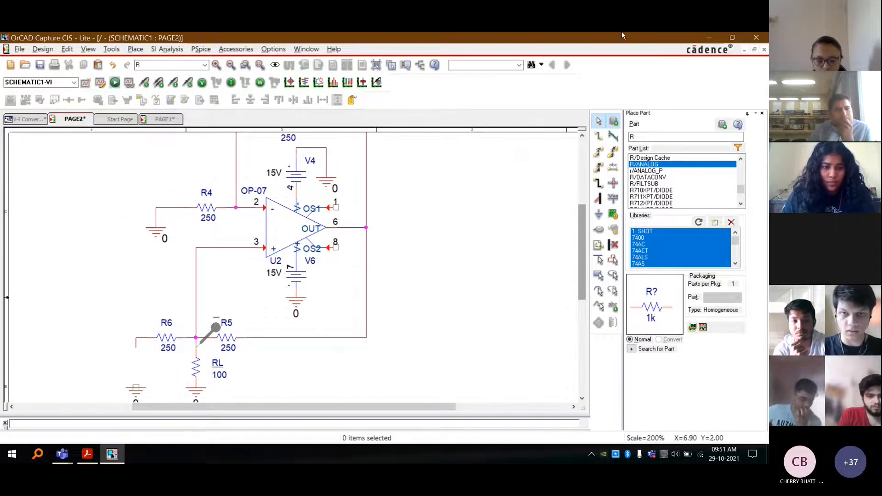
text(VDC)
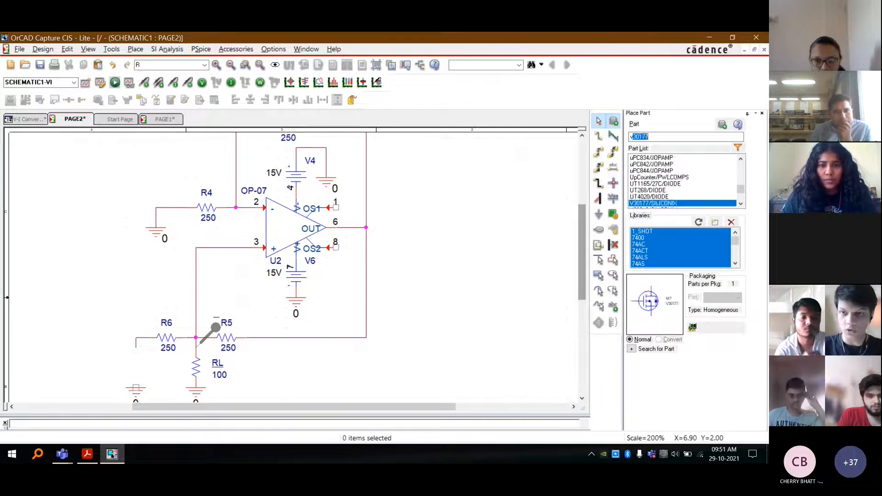
key(Return)
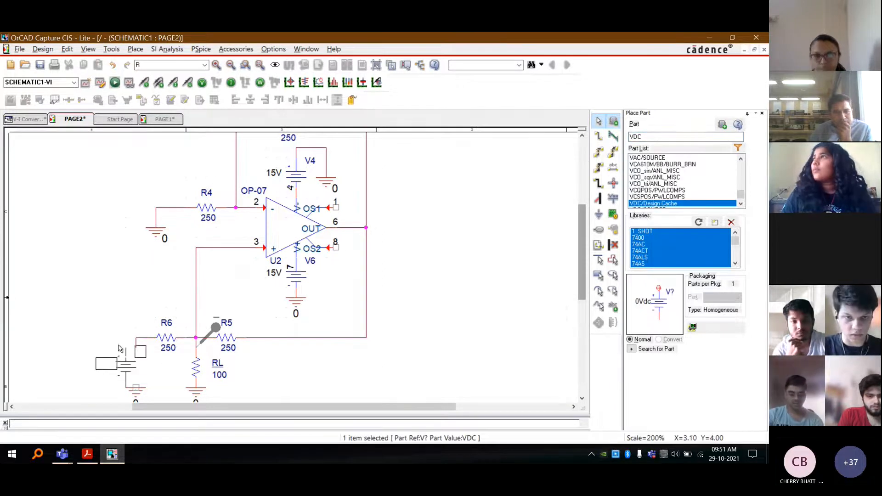
click(135, 349)
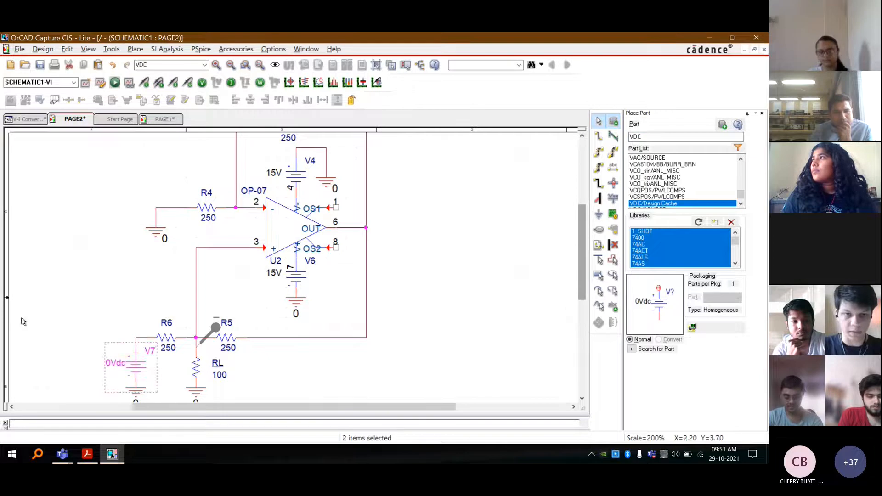
Set the new input source's DC value to 5V.
double_click(115, 363)
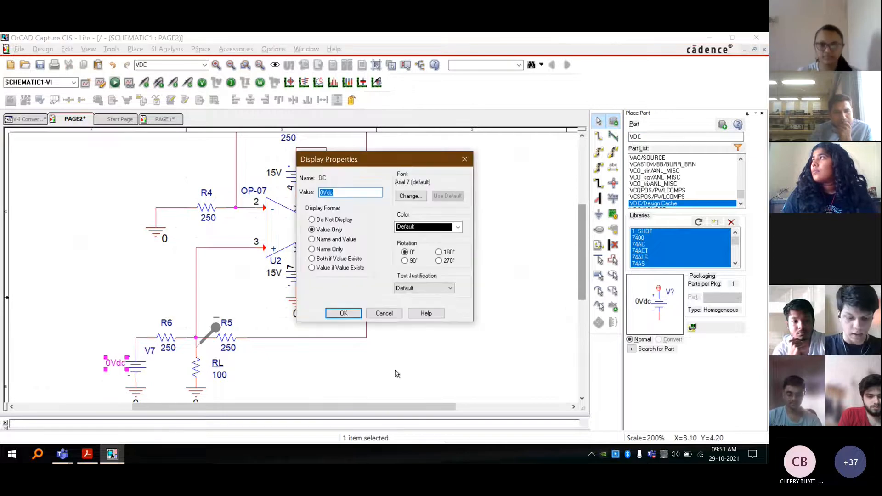
text(2)
key(BackSpace)
text(5V)
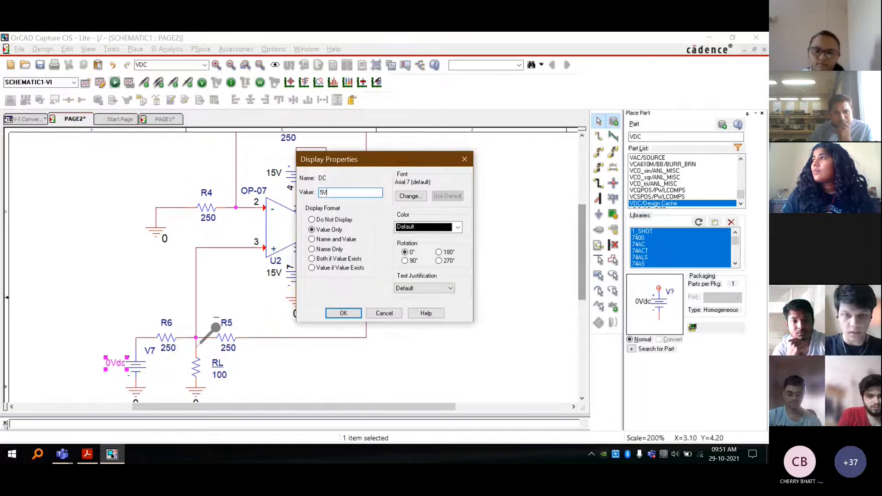
key(Return)
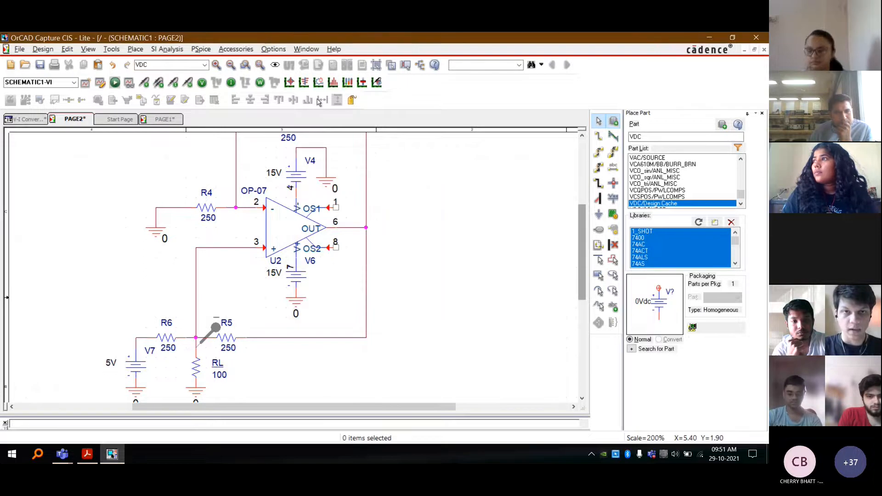
Create a new PSpice simulation profile named VInew for the grounded-load circuit.
click(200, 49)
click(224, 63)
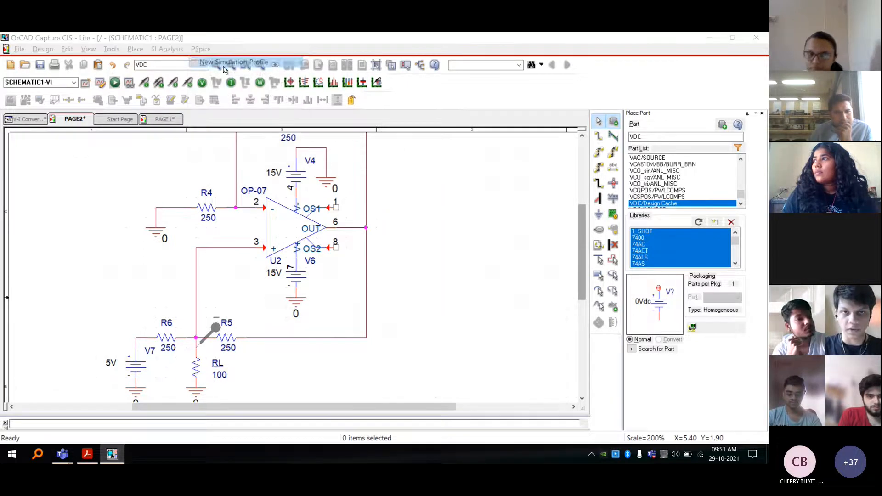
text(vi new)
key(Return)
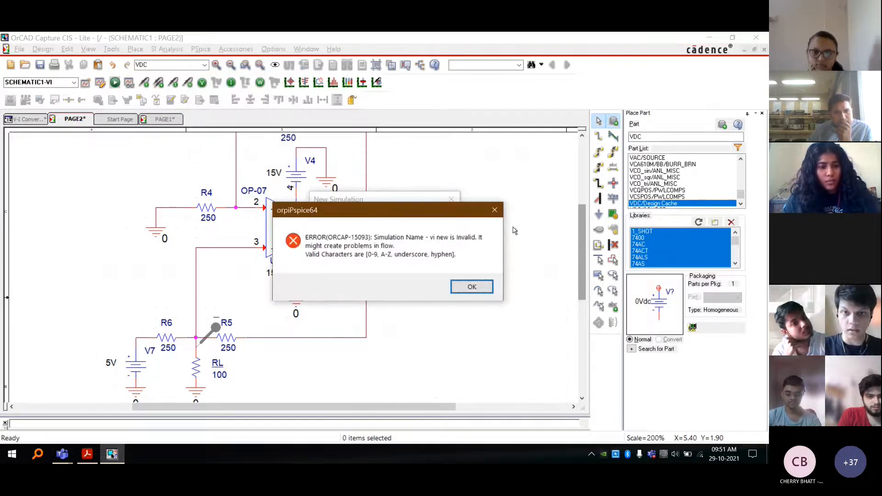
click(485, 290)
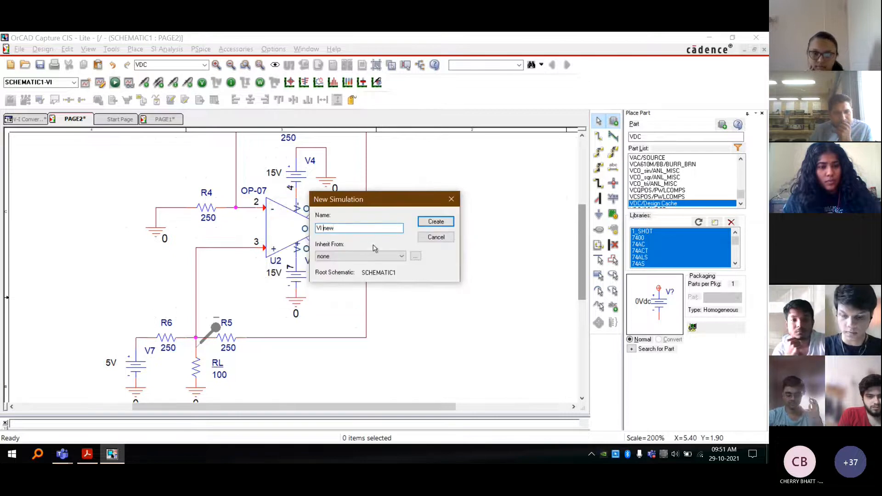
key(BackSpace)
key(Return)
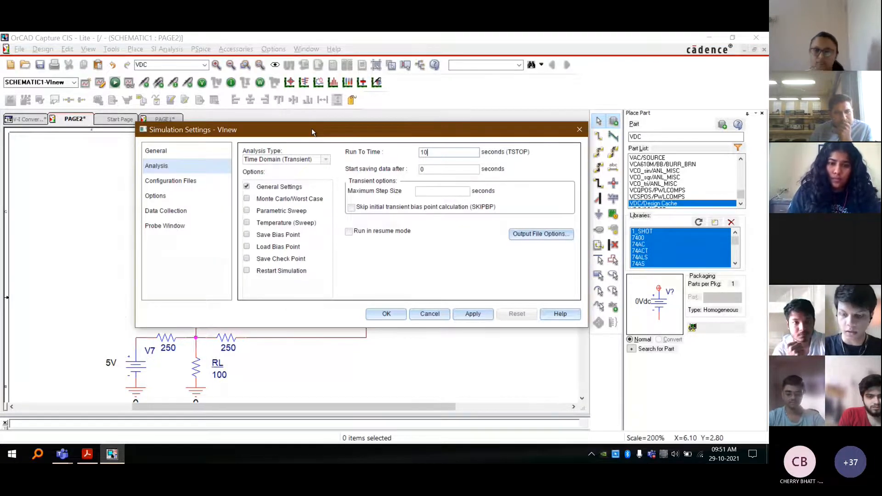
Set the VInew transient analysis to a 10ms run time with a 1ms maximum step size and apply it.
text(ms)
click(457, 189)
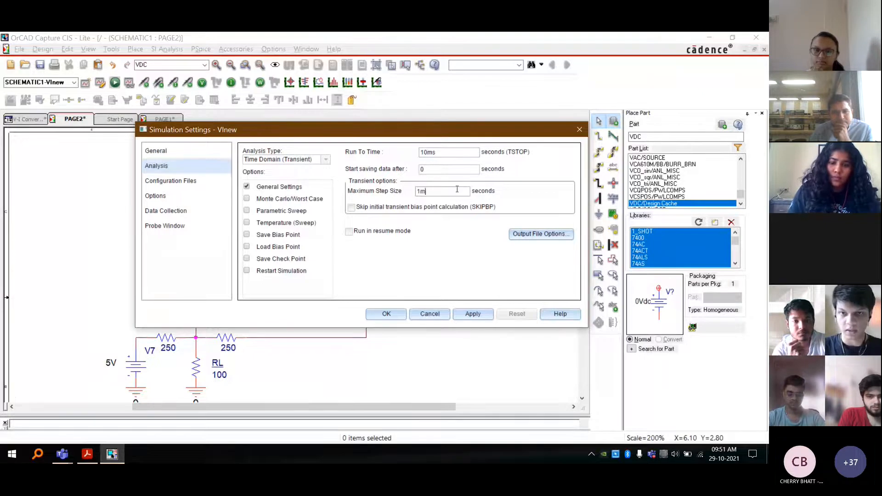
text(1ma)
click(474, 314)
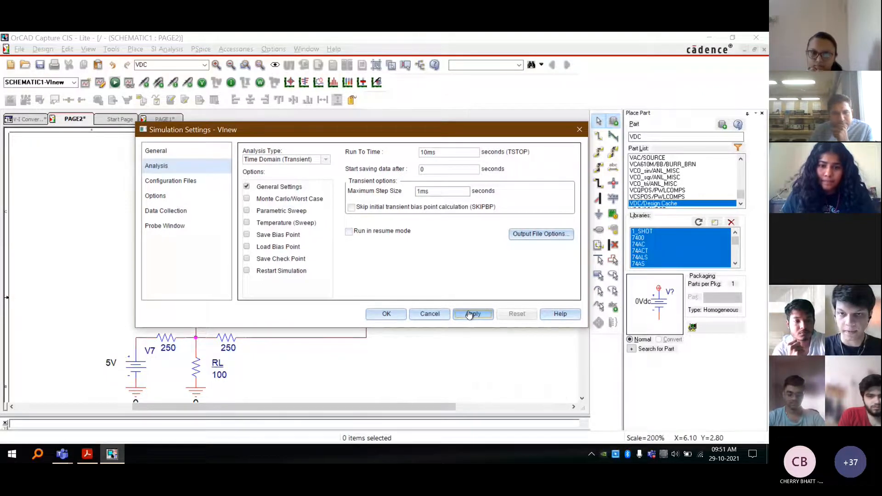
click(385, 315)
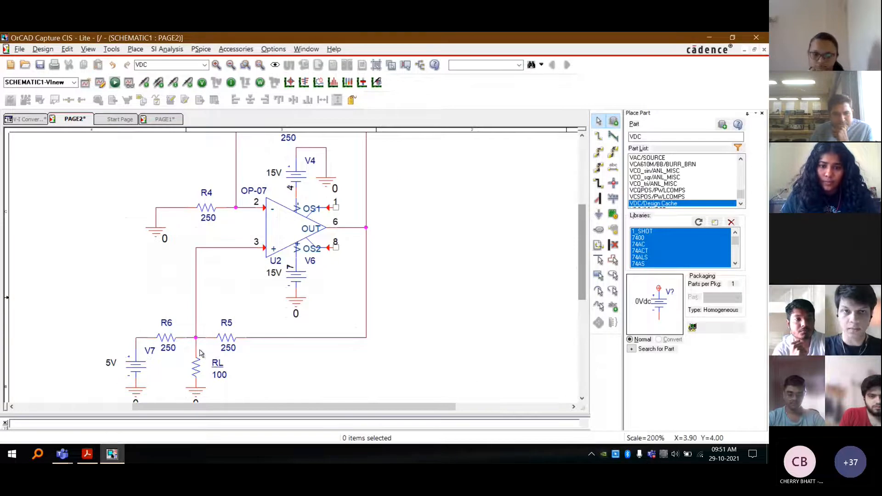
Try to run the PSpice simulation of the grounded-load circuit on PAGE2.
click(115, 83)
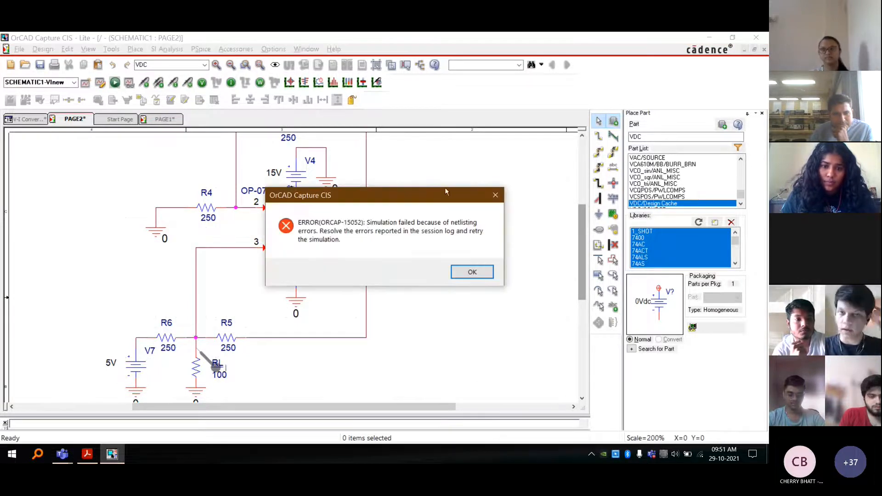
click(471, 273)
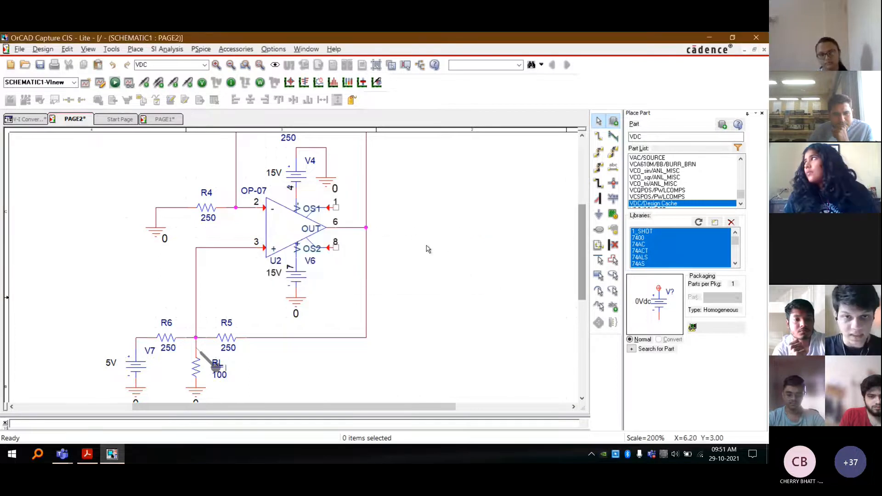
scroll(417, 239, down, 2)
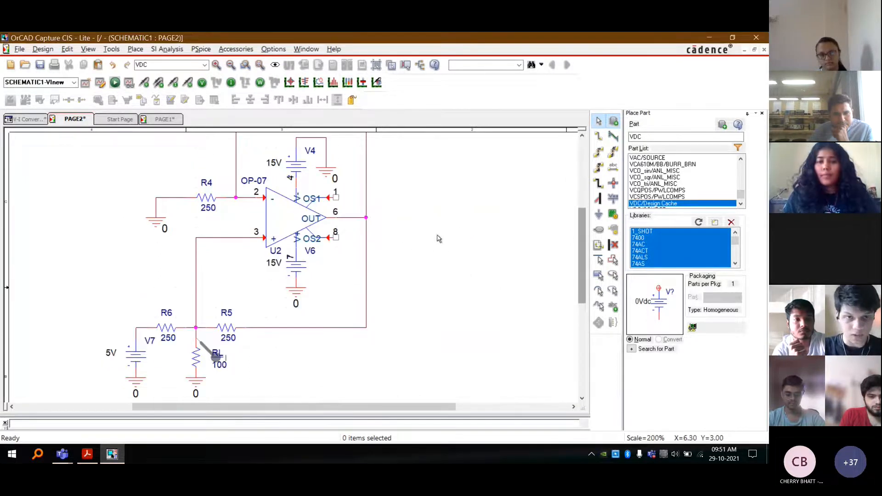
Close the floating-load schematic PAGE1 and try the grounded-load simulation again, then select the whole PAGE2 circuit.
right_click(158, 121)
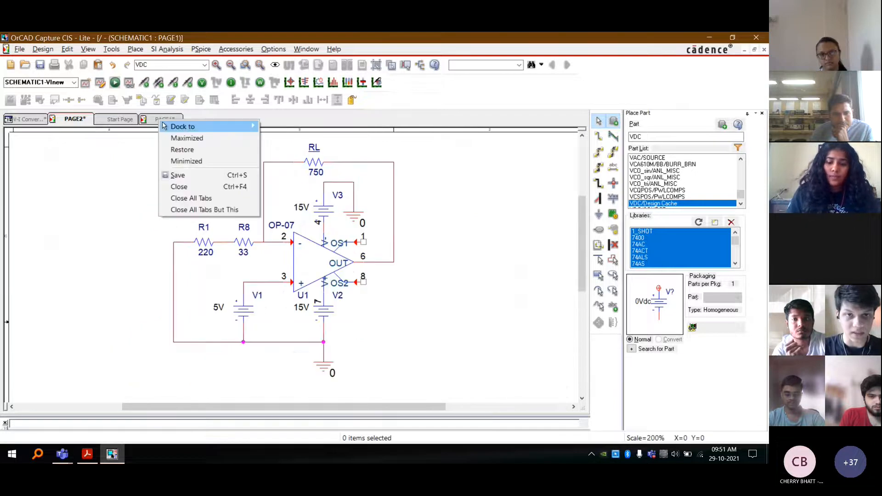
click(190, 184)
click(367, 267)
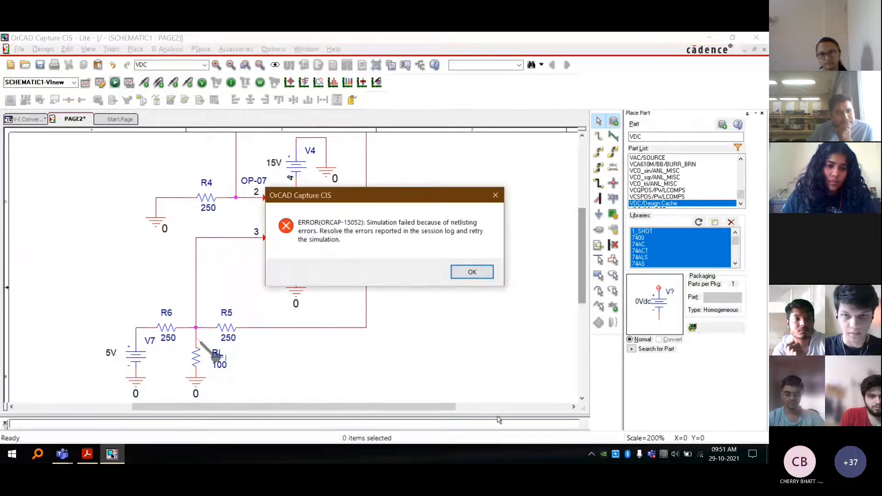
click(472, 273)
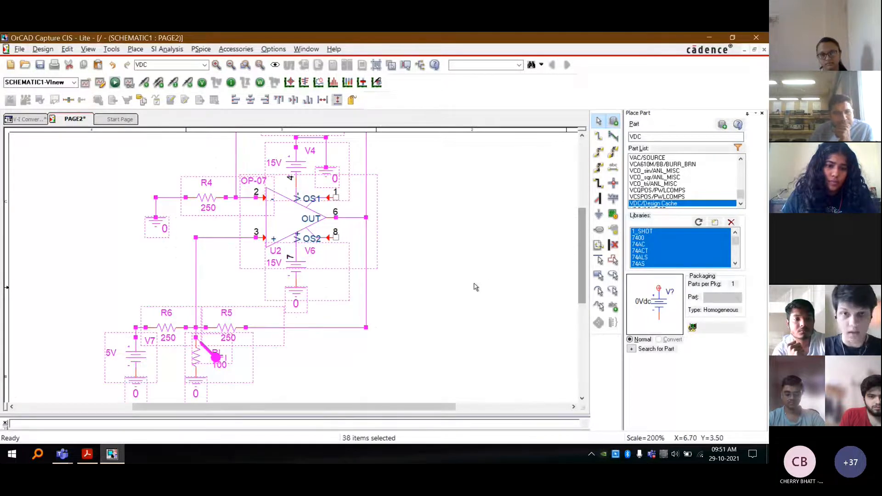
Create a blank PSpice project named new and paste the copied grounded-load circuit onto its PAGE1.
click(53, 154)
click(19, 49)
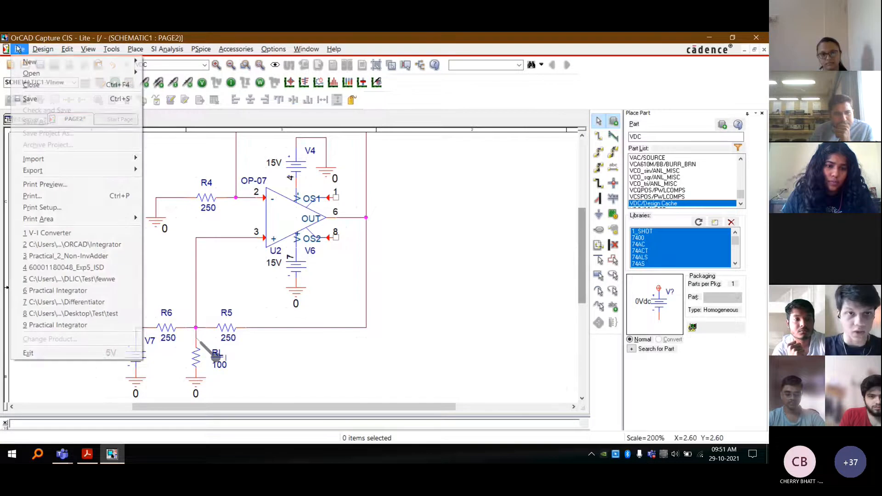
mouse_move(50, 63)
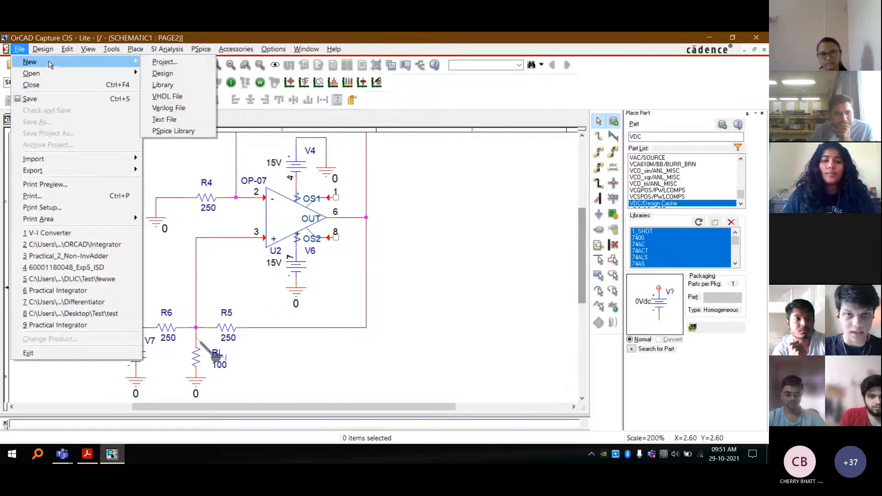
click(164, 64)
key(Return)
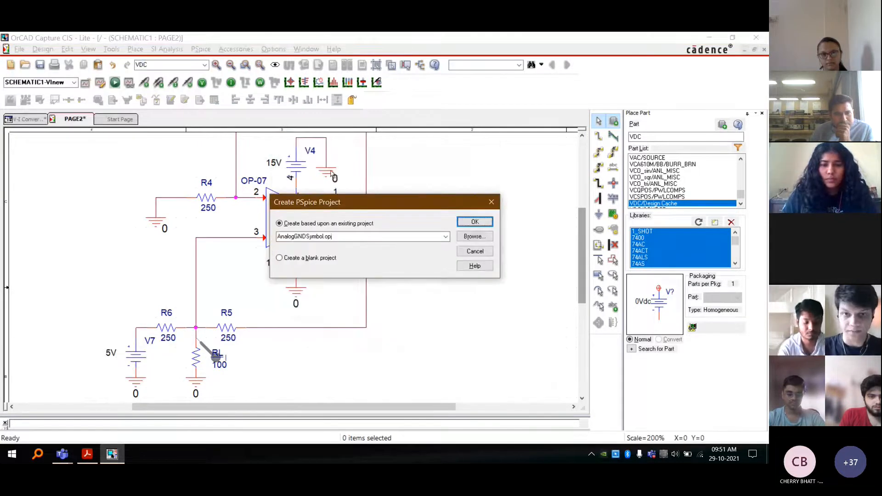
click(298, 257)
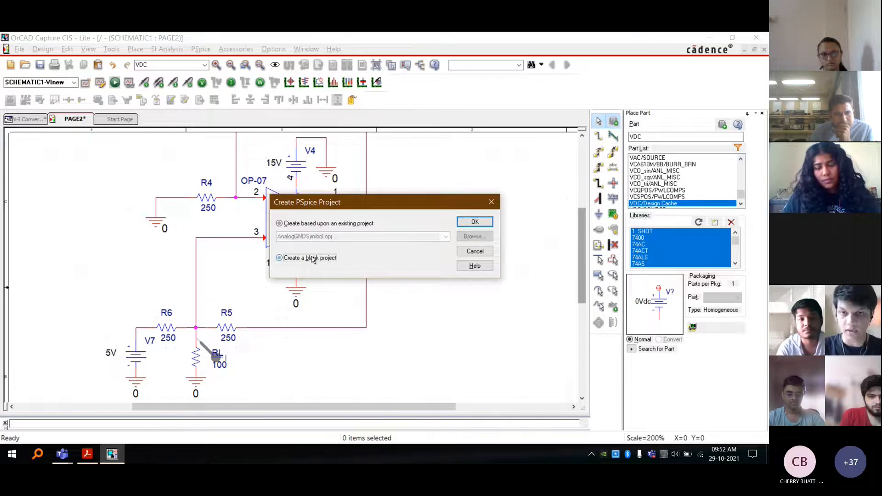
click(462, 222)
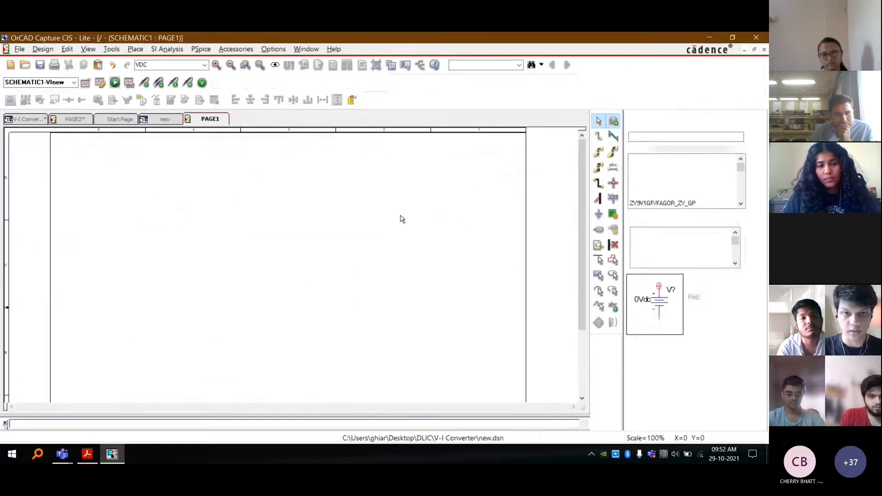
key(ctrl+v)
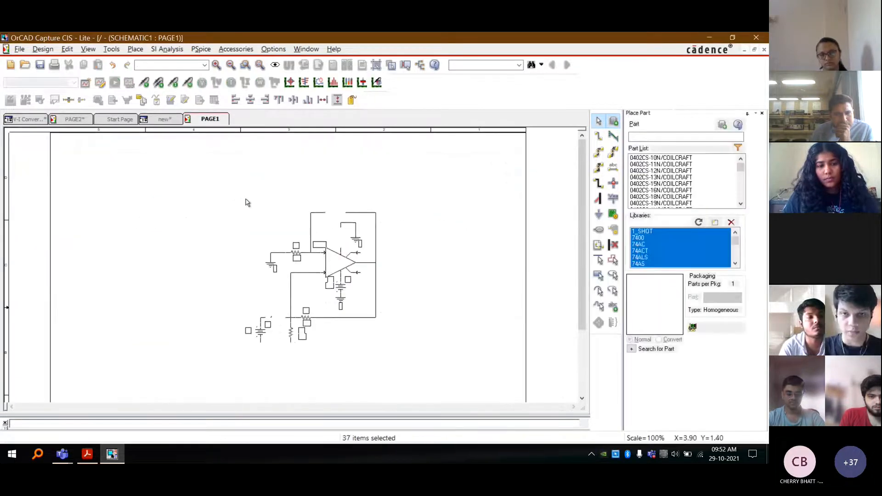
click(237, 193)
Create a simulation profile named vinew with a transient analysis using a 1ns maximum step size.
click(201, 50)
click(238, 62)
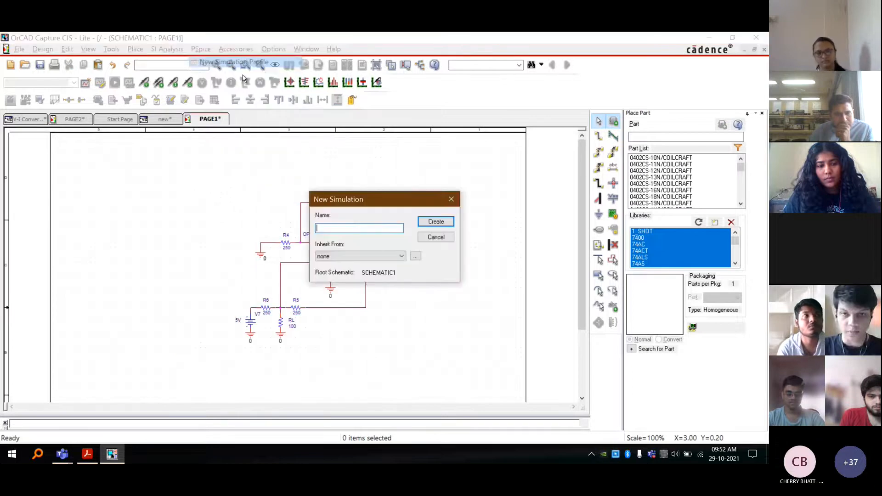
text(conve)
key(Return)
click(306, 124)
text(1ns)
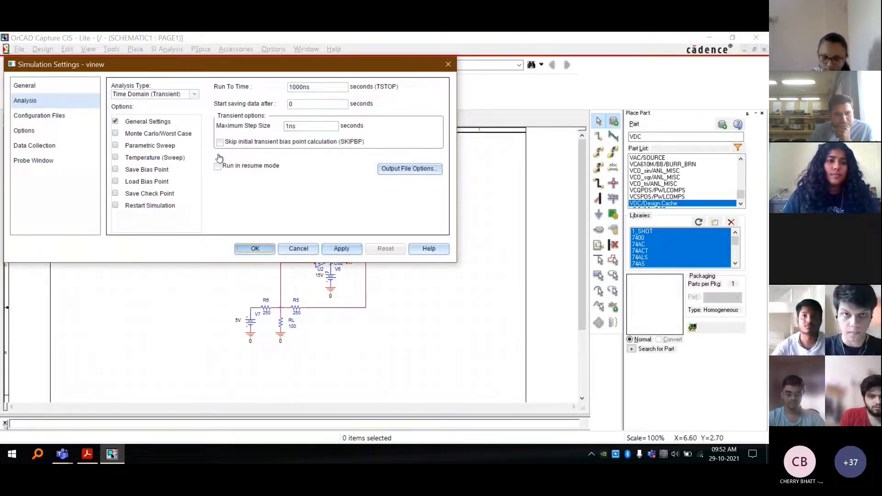
click(244, 249)
Place a current marker on the upper pin of load resistor RL.
click(328, 345)
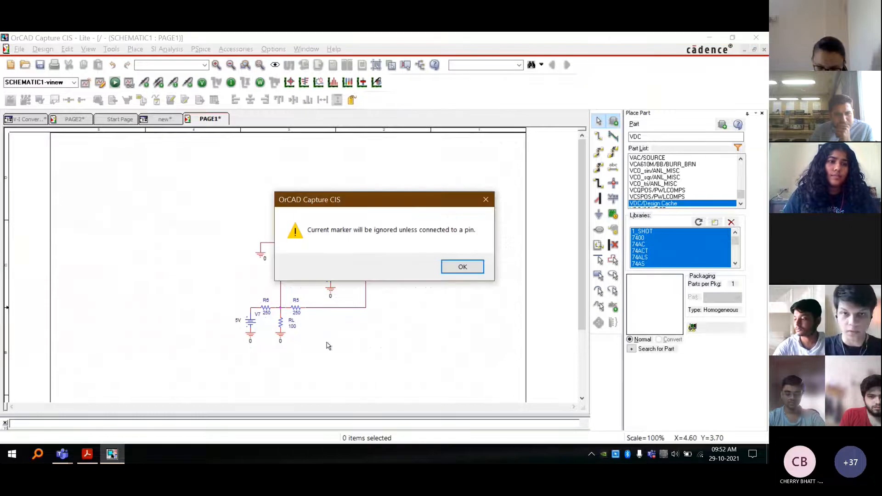
click(463, 267)
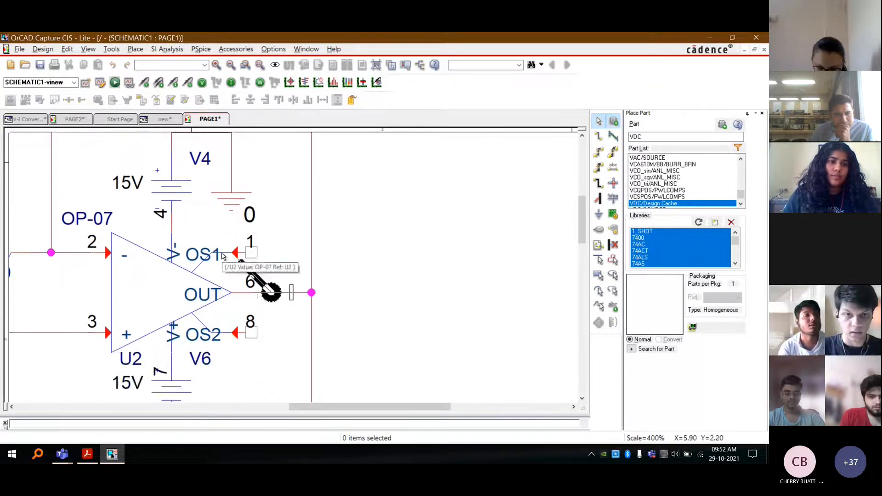
scroll(285, 323, up, 1)
click(293, 238)
Run the vinew simulation, view the RL current plot at full size, and return to the schematic.
click(115, 83)
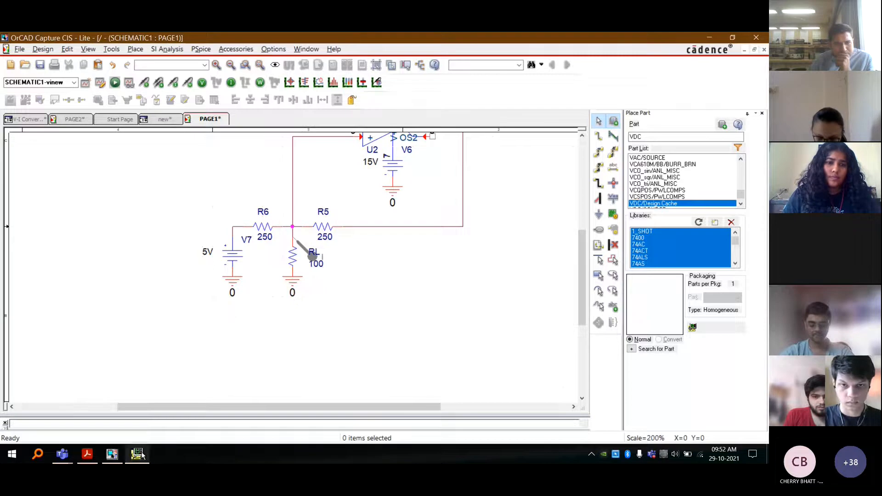
click(143, 454)
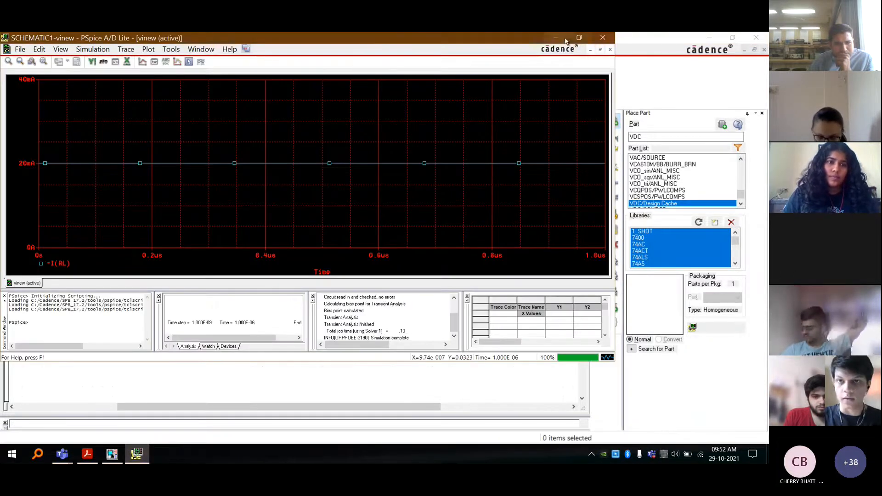
click(578, 37)
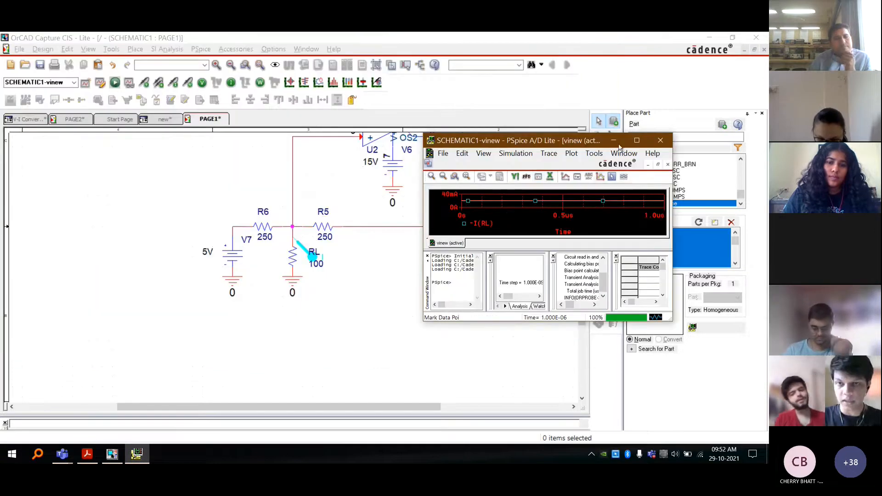
click(640, 138)
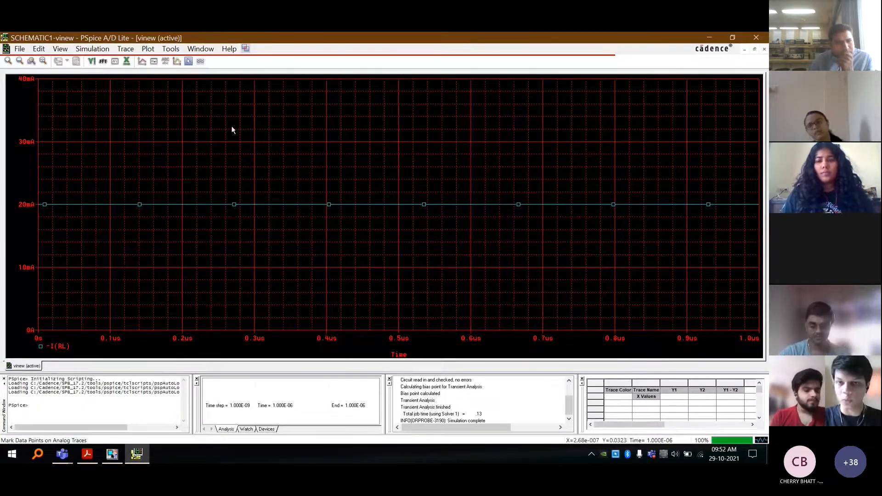
click(708, 38)
scroll(367, 225, up, 3)
scroll(397, 276, up, 4)
scroll(524, 271, down, 3)
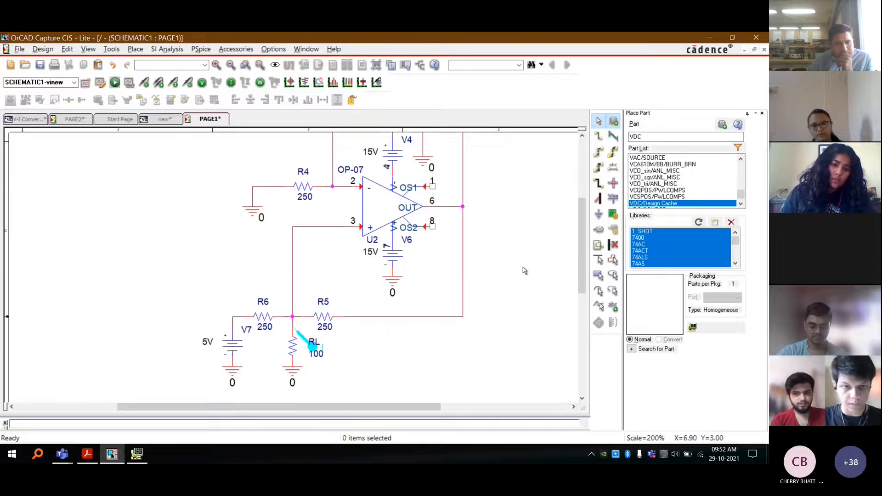
Switch to the PDF report in Acrobat Reader and review the grounded-load derivation and resistor calculations, then return to OrCAD Capture.
click(87, 453)
scroll(332, 222, down, 3)
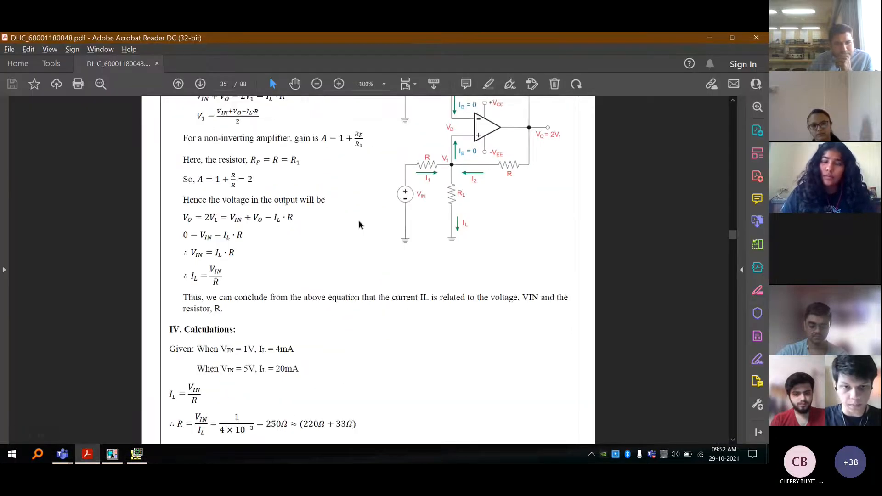
scroll(332, 222, up, 1)
scroll(331, 222, up, 1)
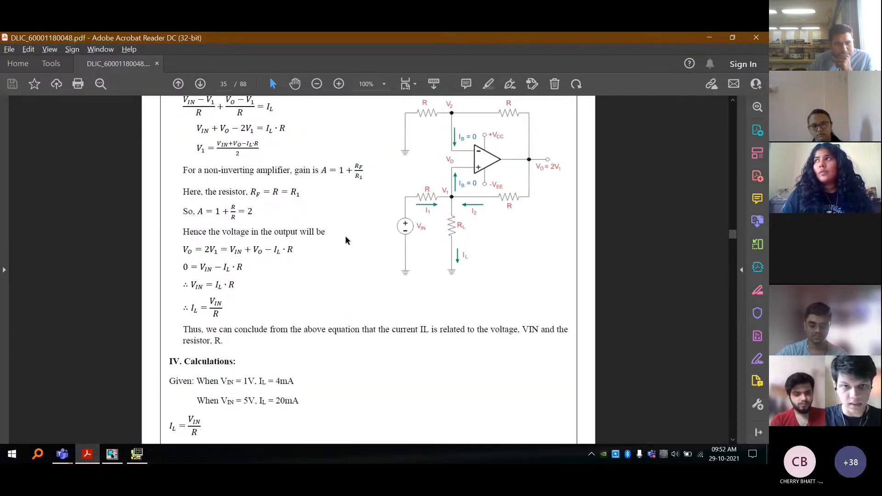
scroll(345, 239, down, 4)
scroll(340, 242, down, 1)
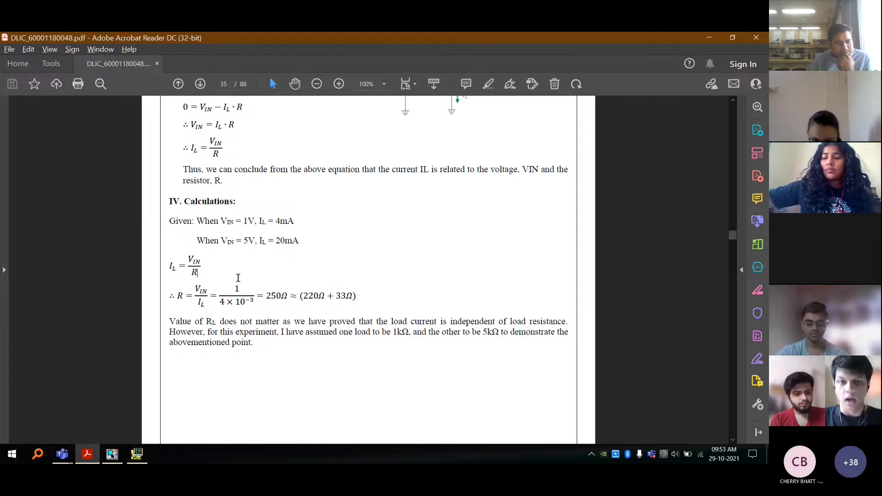
key(alt+Tab)
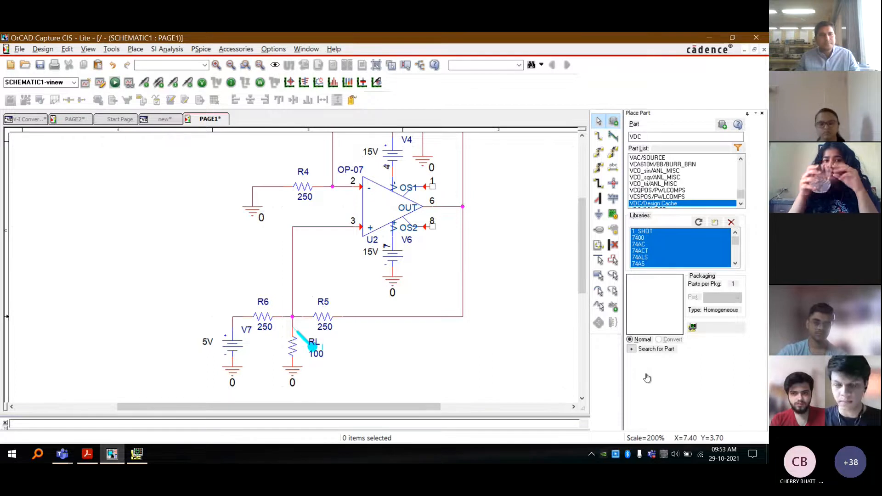
key(alt+Tab)
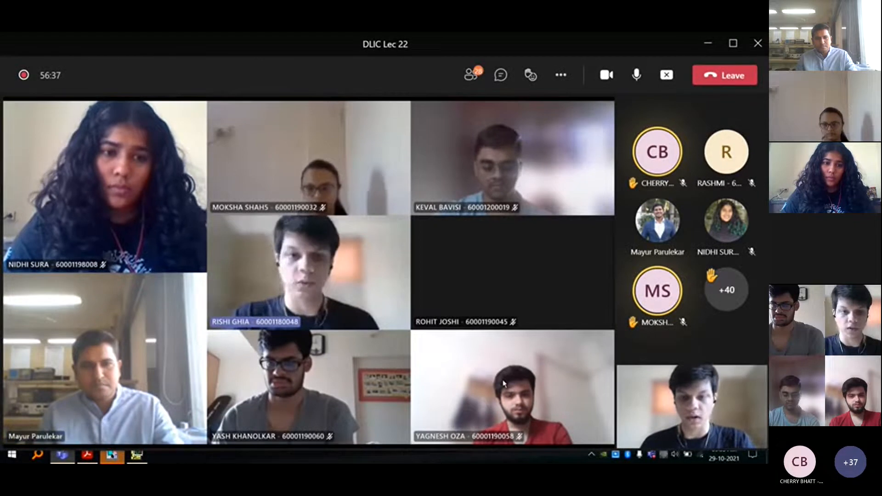
click(707, 45)
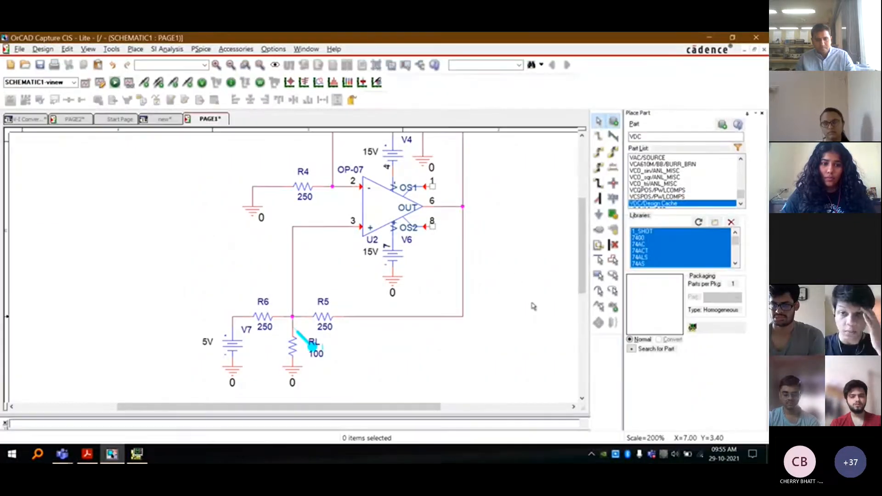
scroll(534, 290, up, 3)
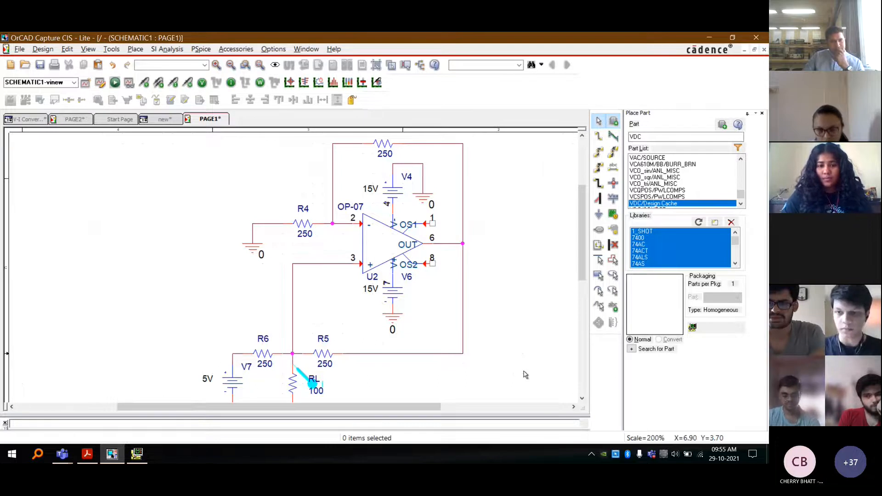
Switch to the Teams meeting, mute the microphone and stop sharing the screen.
click(625, 378)
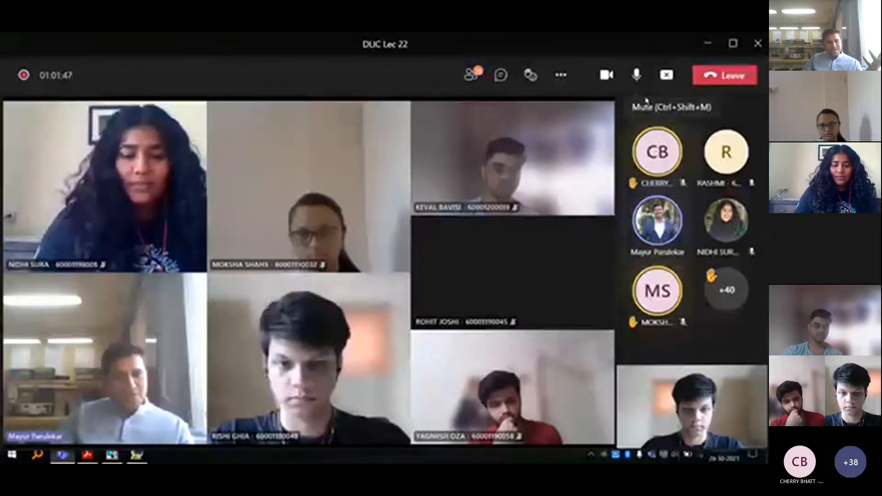
click(636, 77)
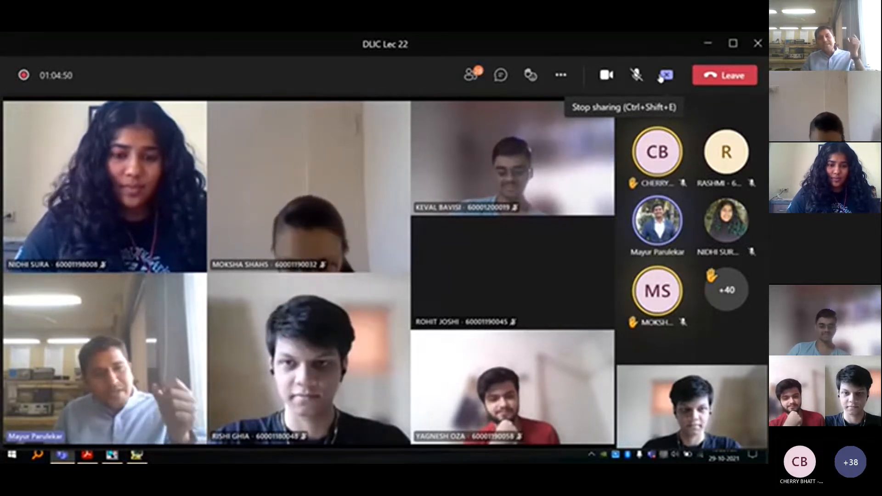
click(659, 78)
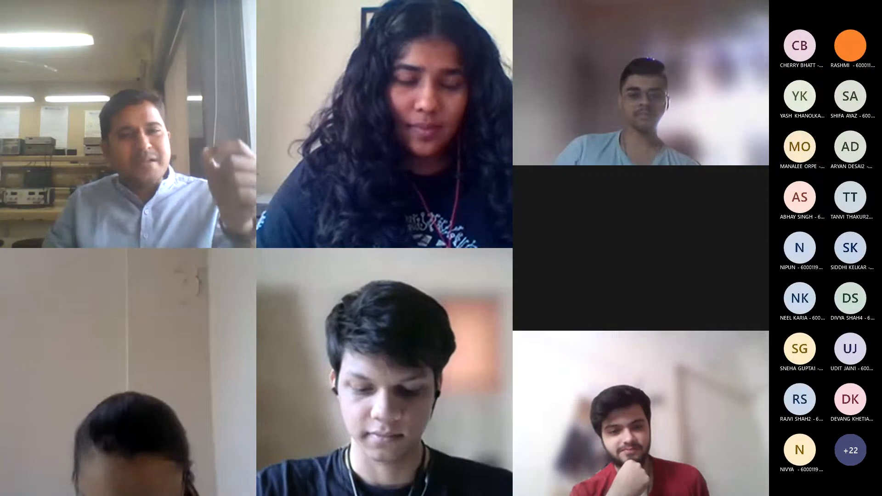